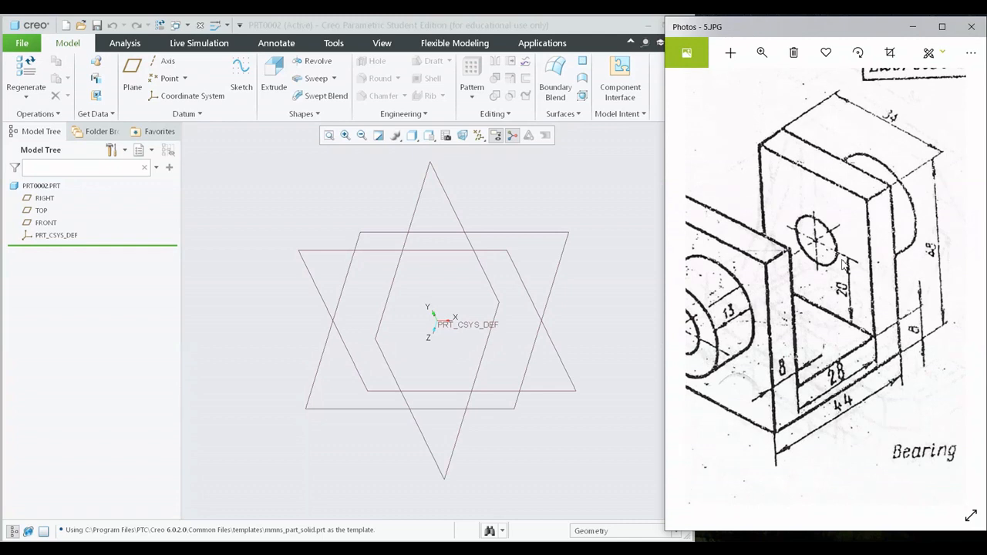
# - Examine the bearing reference drawing for the dimensions of the base, upright plates, bosses and holes
pyautogui.moveTo(846, 262)
pyautogui.mouseDown()
pyautogui.moveTo(910, 251)
pyautogui.moveTo(942, 265)
pyautogui.moveTo(821, 270)
pyautogui.mouseUp()
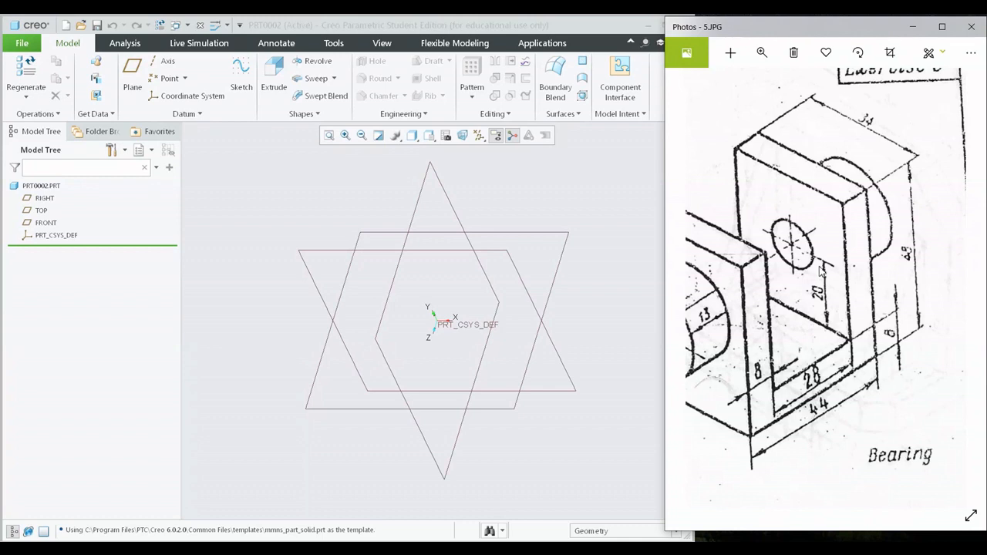
pyautogui.moveTo(822, 271)
pyautogui.mouseDown()
pyautogui.moveTo(877, 274)
pyautogui.moveTo(831, 270)
pyautogui.moveTo(943, 260)
pyautogui.moveTo(875, 257)
pyautogui.mouseUp()
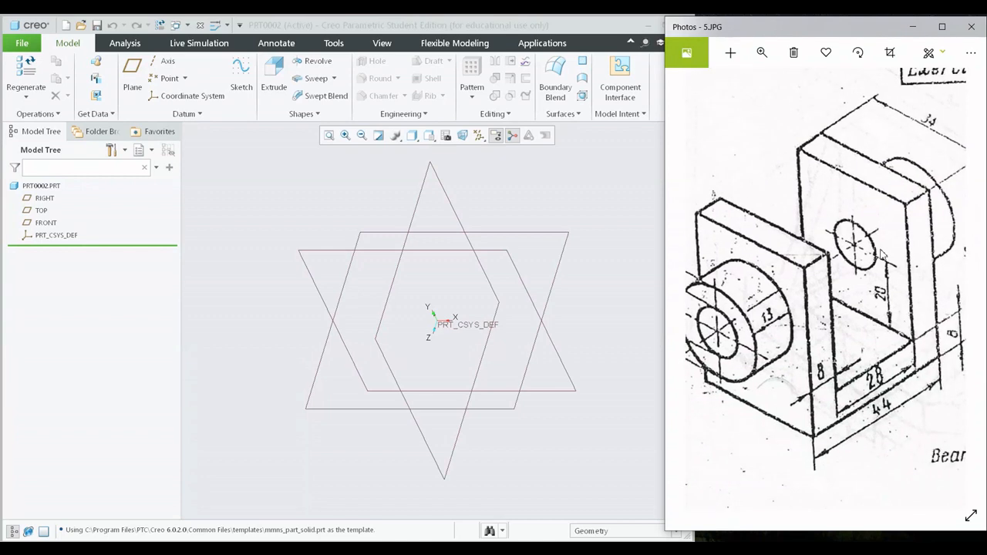
pyautogui.moveTo(913, 409); pyautogui.dragTo(893, 381)
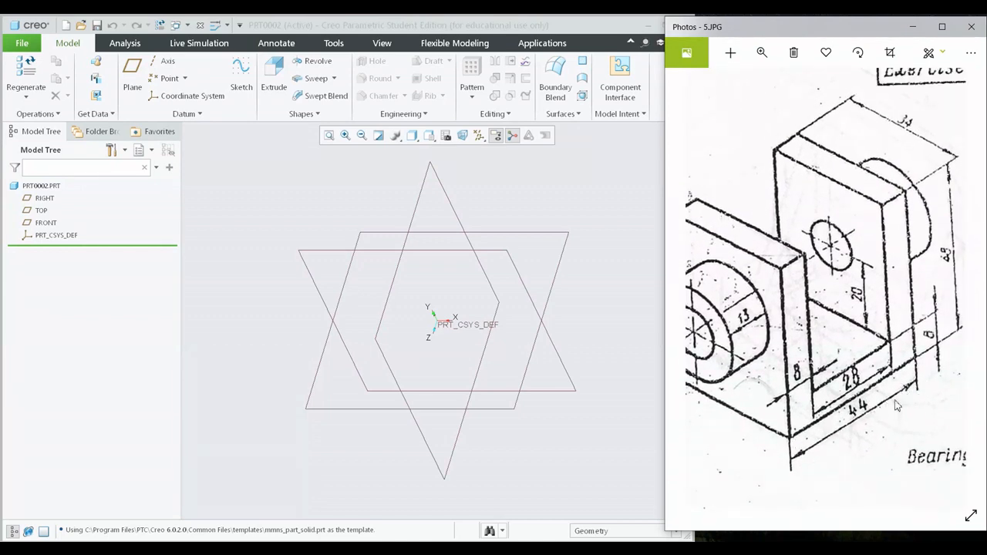
pyautogui.moveTo(887, 325); pyautogui.dragTo(864, 374)
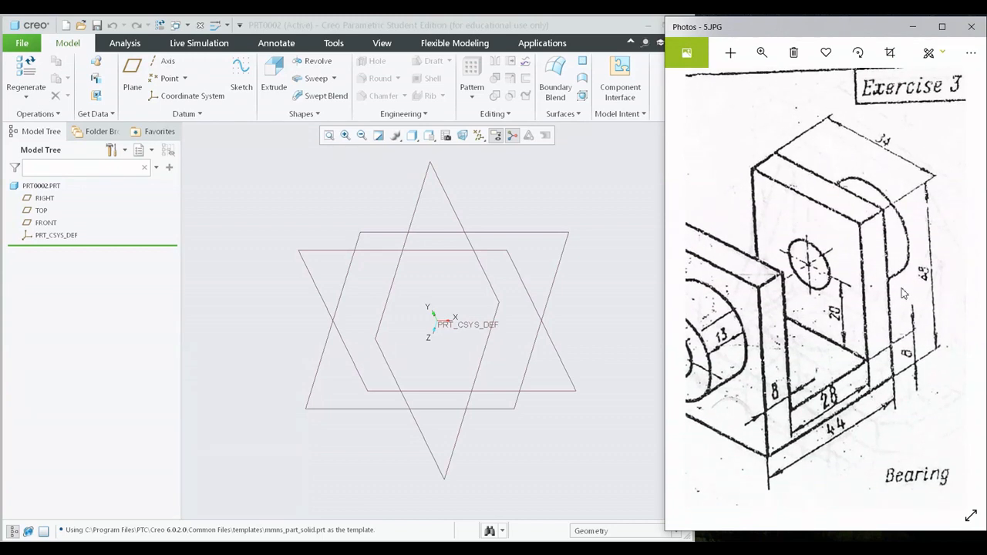
pyautogui.moveTo(873, 265)
pyautogui.mouseDown()
pyautogui.moveTo(926, 327)
pyautogui.moveTo(900, 319)
pyautogui.mouseUp()
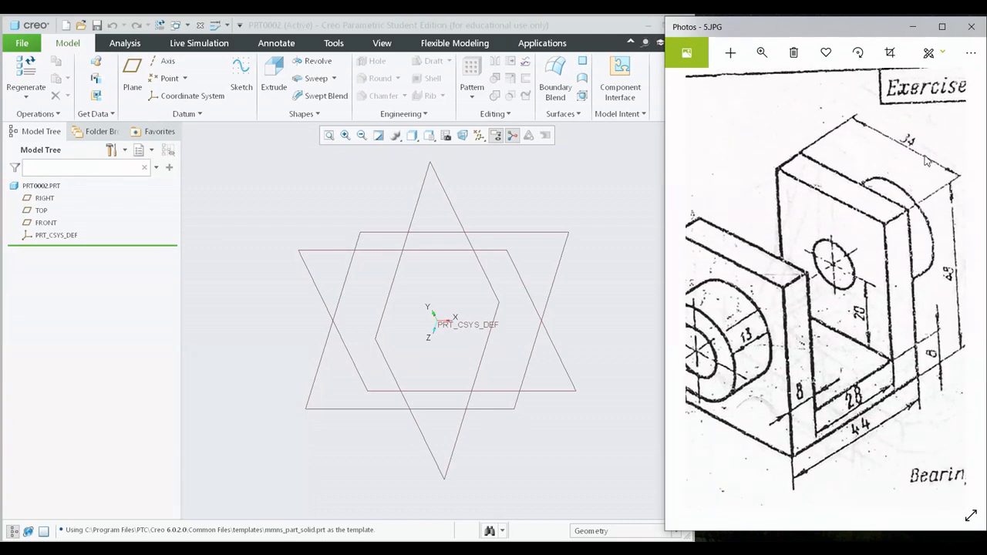
pyautogui.moveTo(912, 172); pyautogui.dragTo(920, 137)
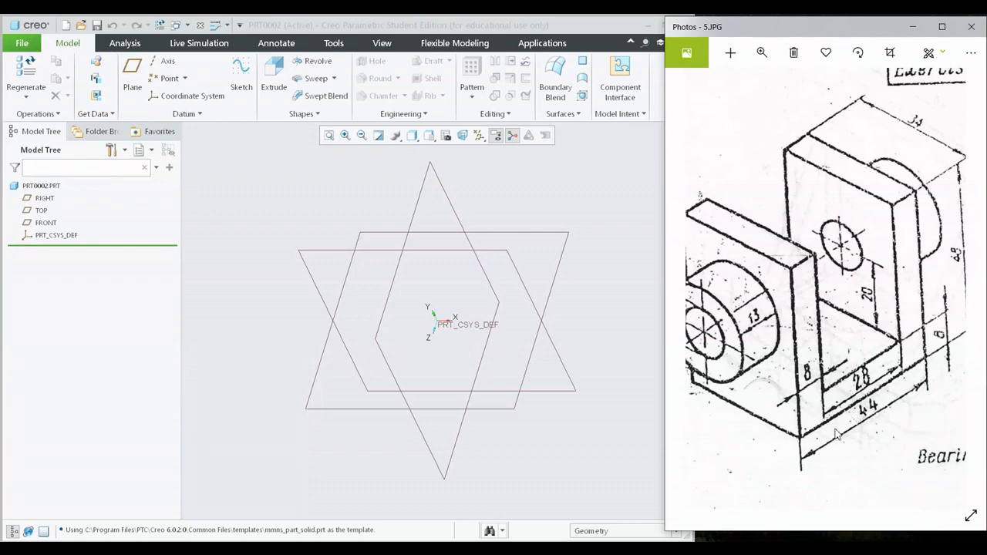
pyautogui.moveTo(823, 344)
pyautogui.mouseDown()
pyautogui.moveTo(791, 320)
pyautogui.moveTo(915, 320)
pyautogui.moveTo(879, 357)
pyautogui.moveTo(809, 372)
pyautogui.moveTo(891, 370)
pyautogui.moveTo(869, 381)
pyautogui.moveTo(844, 317)
pyautogui.moveTo(807, 314)
pyautogui.moveTo(811, 346)
pyautogui.moveTo(751, 371)
pyautogui.moveTo(750, 362)
pyautogui.mouseUp()
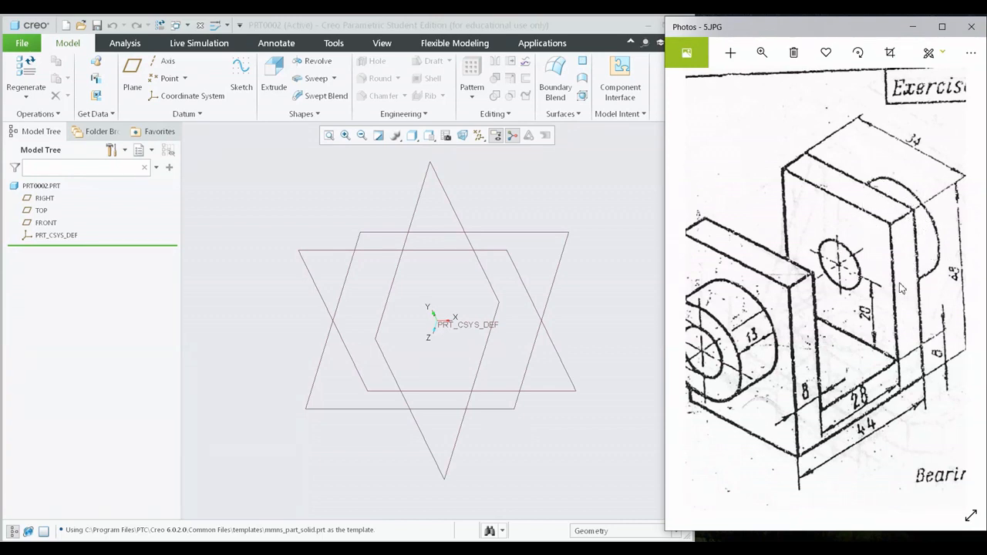
pyautogui.moveTo(856, 307)
pyautogui.mouseDown()
pyautogui.moveTo(870, 276)
pyautogui.moveTo(862, 300)
pyautogui.moveTo(873, 300)
pyautogui.moveTo(861, 306)
pyautogui.moveTo(868, 289)
pyautogui.mouseUp()
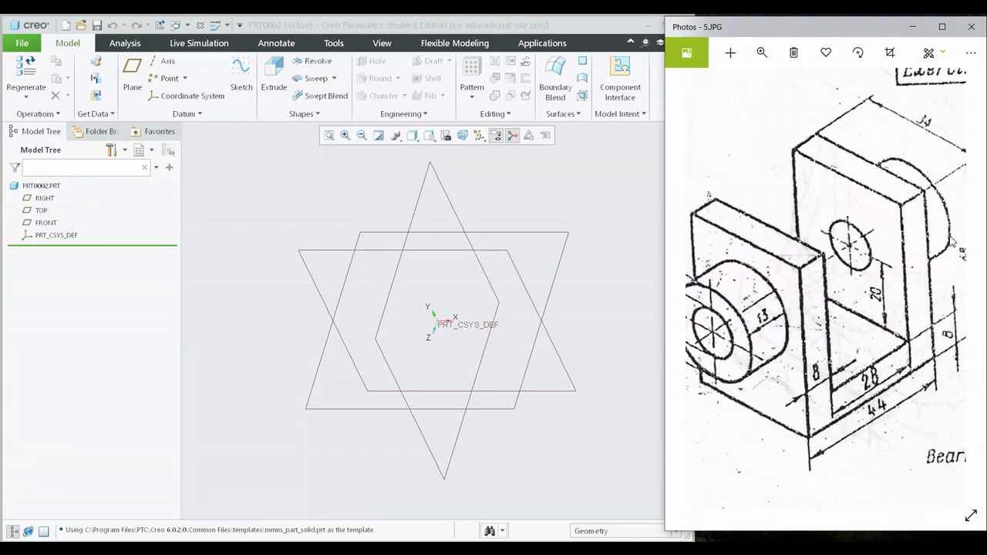
pyautogui.moveTo(734, 304); pyautogui.dragTo(771, 306)
pyautogui.moveTo(891, 242)
pyautogui.mouseDown()
pyautogui.moveTo(906, 218)
pyautogui.moveTo(870, 216)
pyautogui.moveTo(826, 245)
pyautogui.moveTo(809, 270)
pyautogui.moveTo(913, 216)
pyautogui.moveTo(914, 237)
pyautogui.moveTo(949, 224)
pyautogui.moveTo(947, 237)
pyautogui.mouseUp()
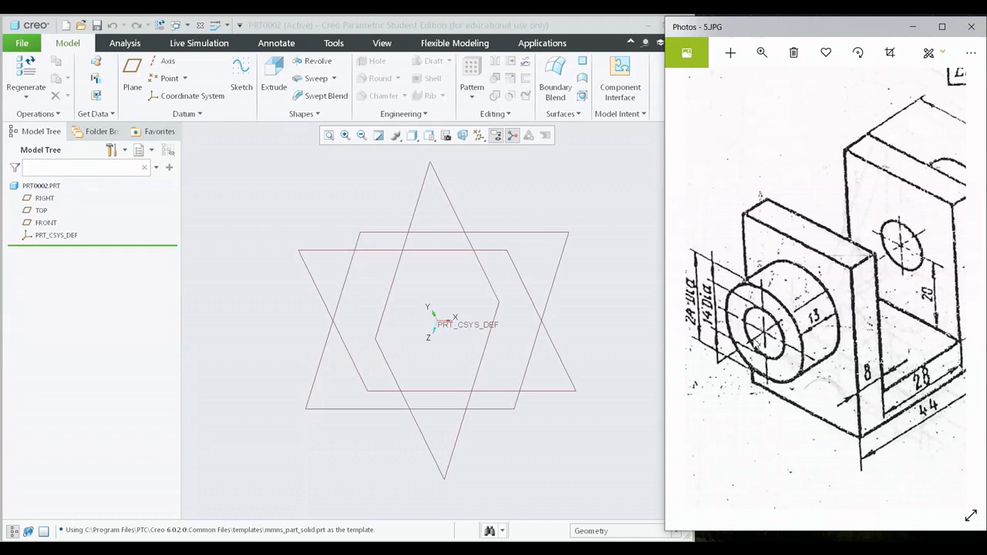
pyautogui.moveTo(752, 347); pyautogui.dragTo(715, 366)
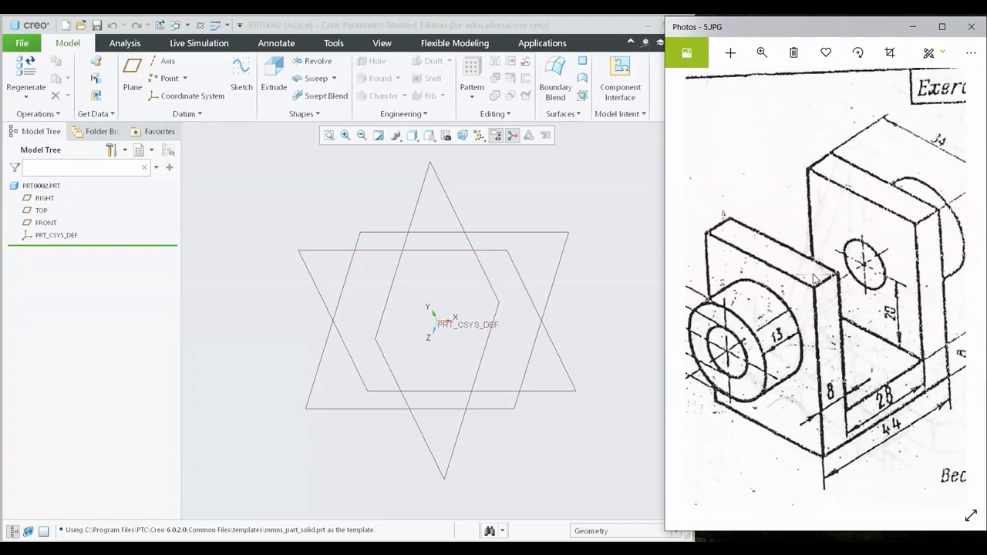
pyautogui.moveTo(810, 296)
pyautogui.mouseDown()
pyautogui.moveTo(770, 269)
pyautogui.moveTo(711, 298)
pyautogui.moveTo(805, 296)
pyautogui.moveTo(802, 275)
pyautogui.mouseUp()
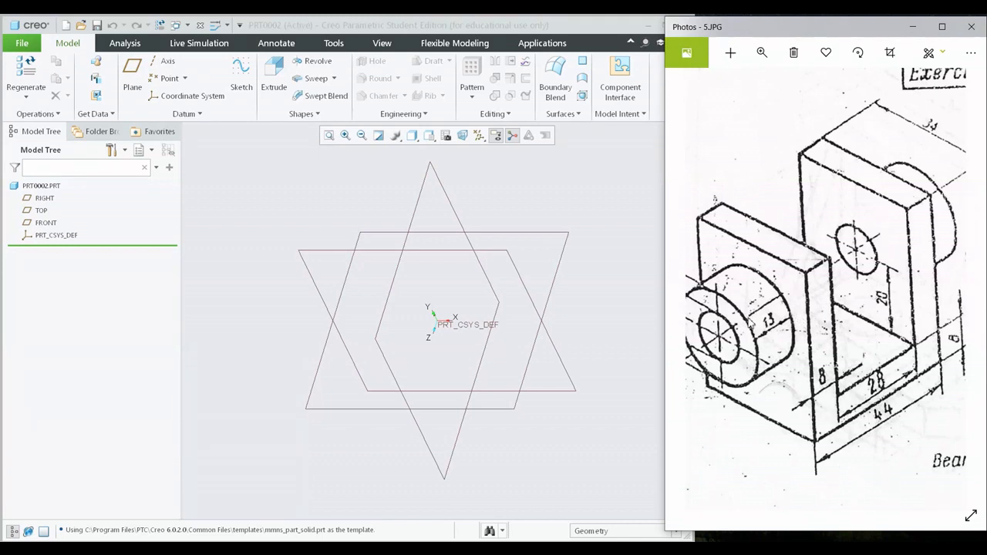
pyautogui.moveTo(862, 337); pyautogui.dragTo(815, 350)
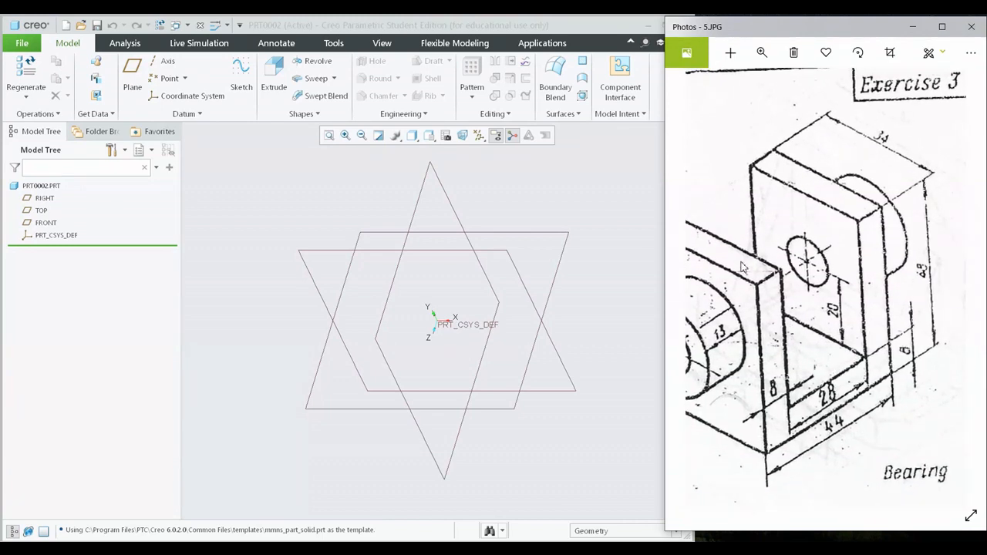
pyautogui.moveTo(790, 266); pyautogui.dragTo(828, 269)
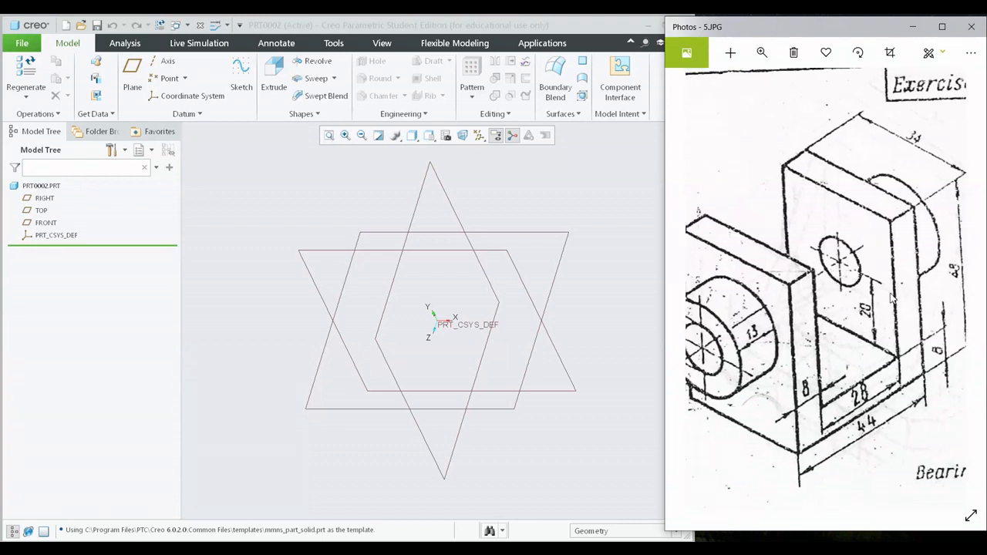
pyautogui.moveTo(795, 383); pyautogui.dragTo(870, 379)
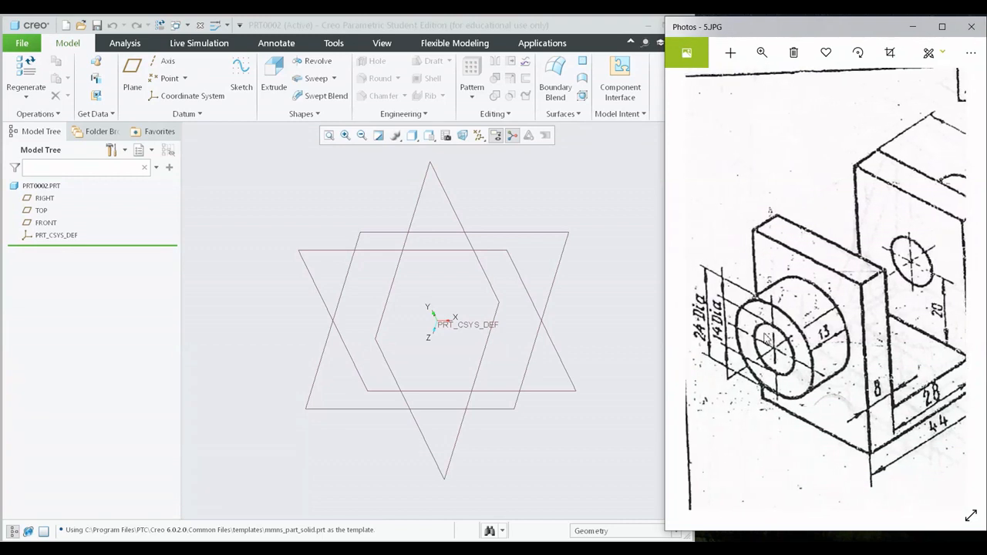
pyautogui.moveTo(787, 338)
pyautogui.mouseDown()
pyautogui.moveTo(707, 321)
pyautogui.moveTo(786, 332)
pyautogui.moveTo(757, 337)
pyautogui.mouseUp()
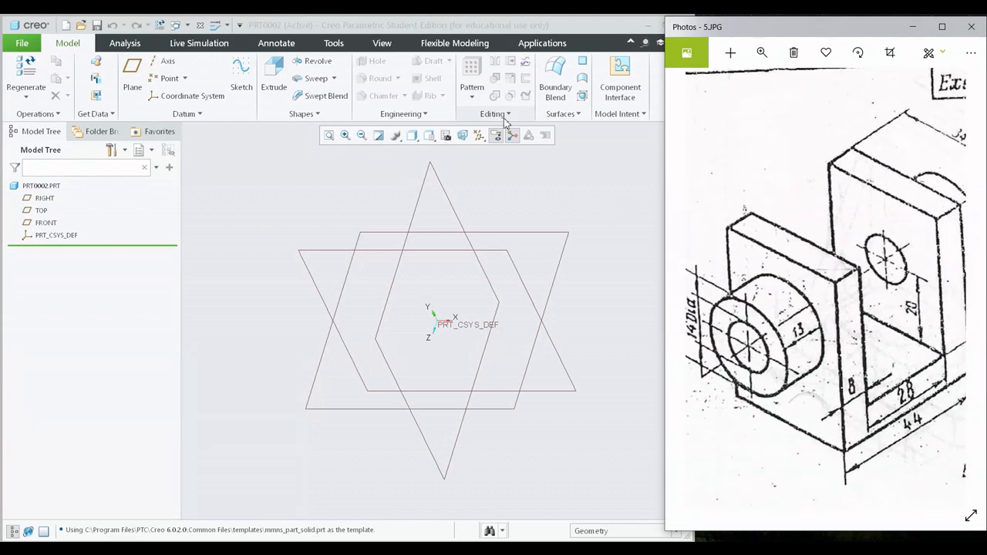
pyautogui.click(550, 26)
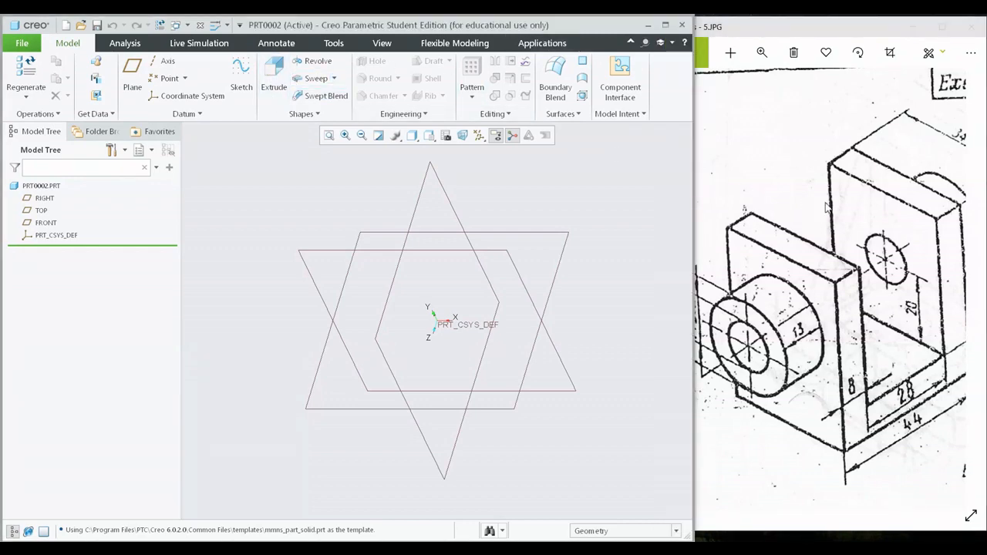
pyautogui.scroll(-3, 828, 209)
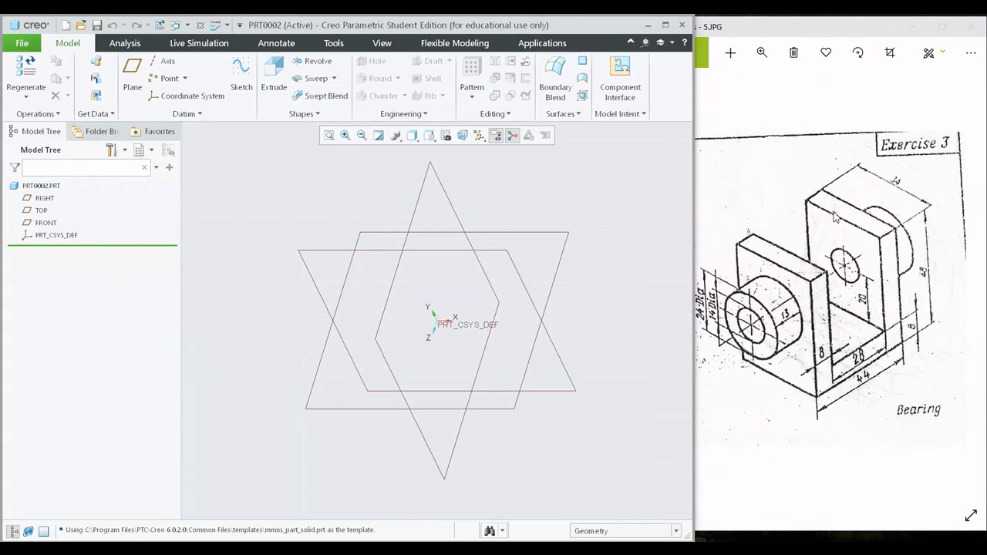
pyautogui.click(860, 301)
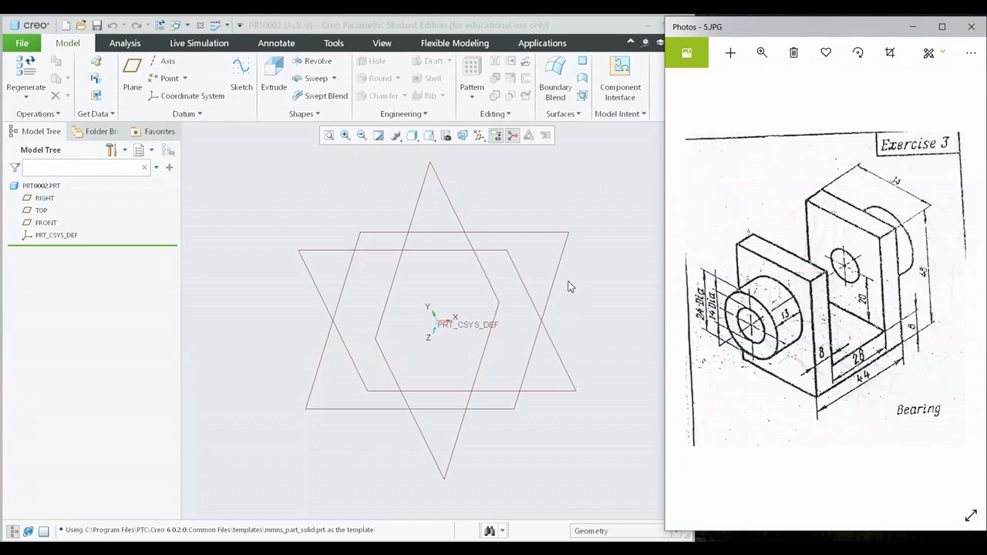
# - Start an Extrude sketch on the FRONT plane in 2D orientation and draw a vertical centerline through the origin
pyautogui.click(497, 256)
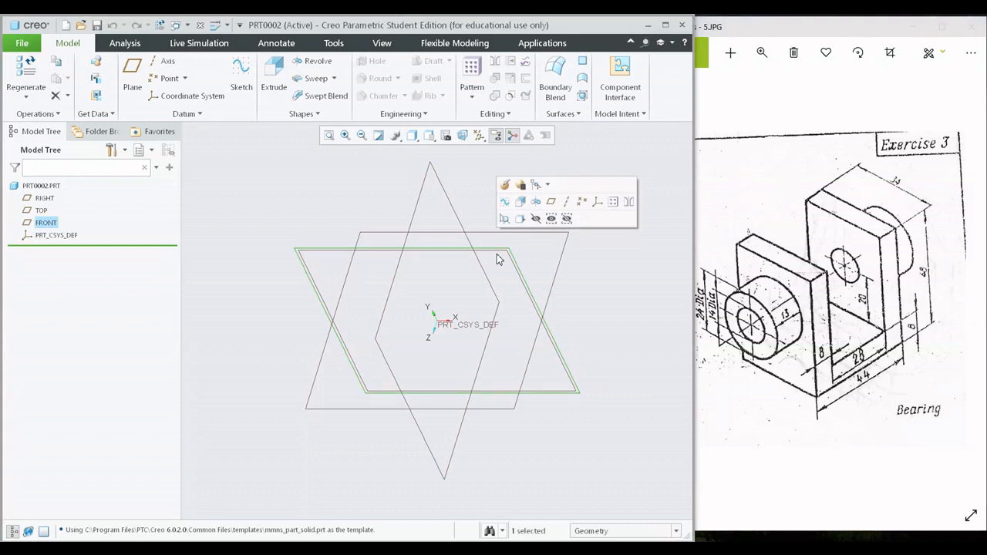
pyautogui.click(273, 77)
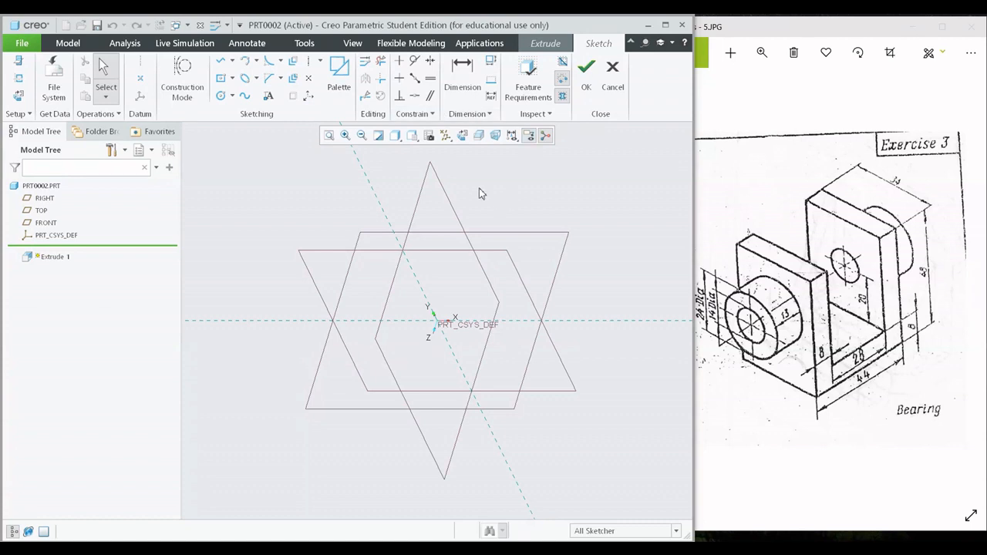
pyautogui.click(463, 136)
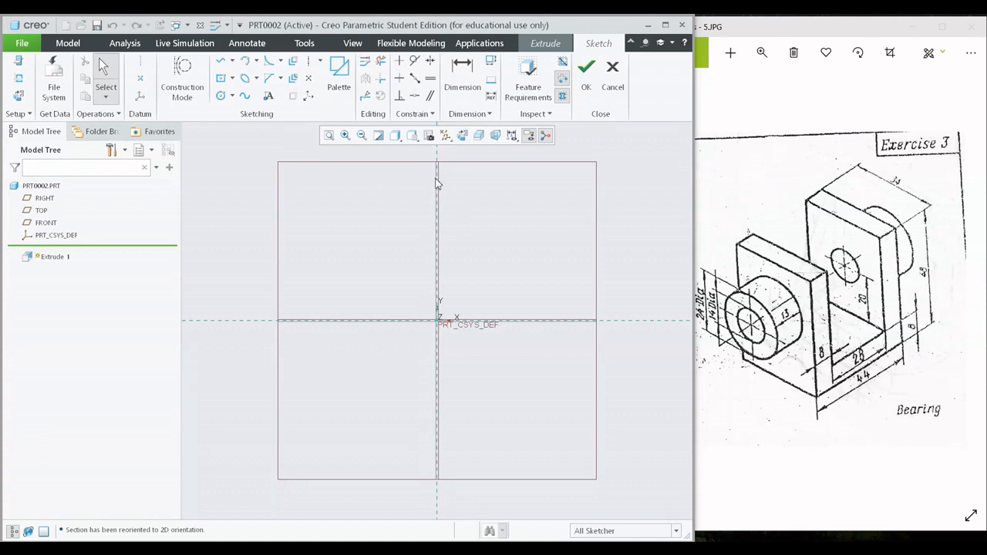
pyautogui.click(309, 61)
pyautogui.click(438, 237)
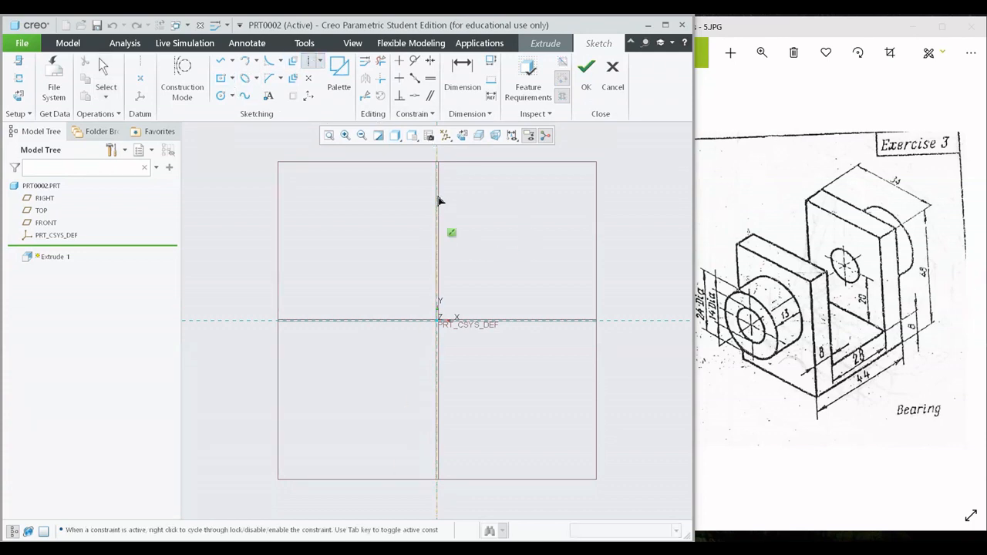
pyautogui.click(436, 192)
pyautogui.middleClick(494, 278)
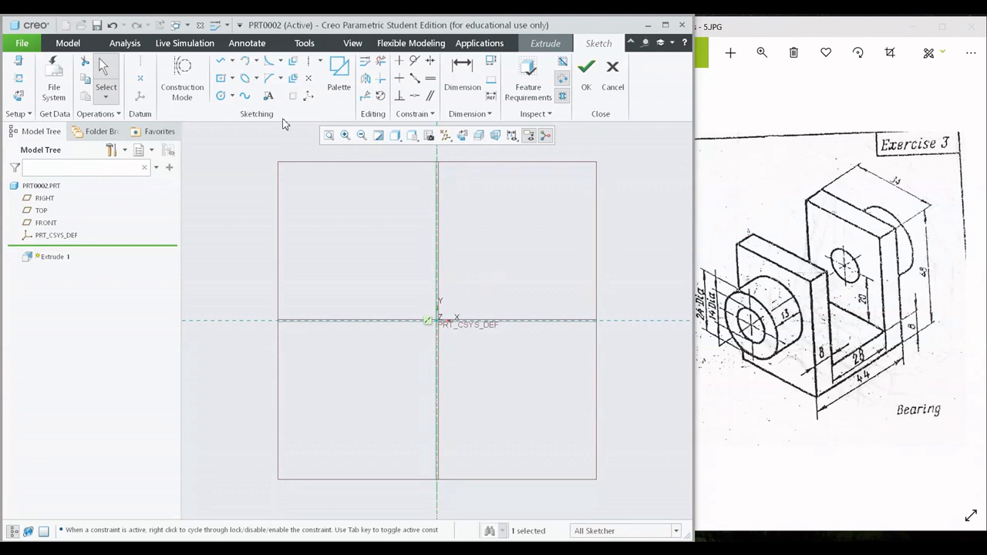
pyautogui.click(232, 78)
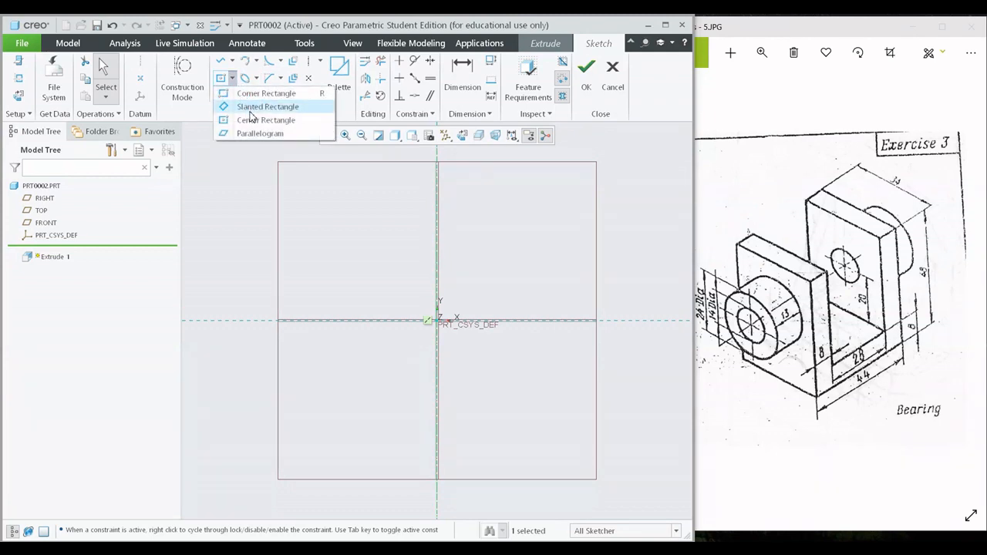
pyautogui.click(259, 93)
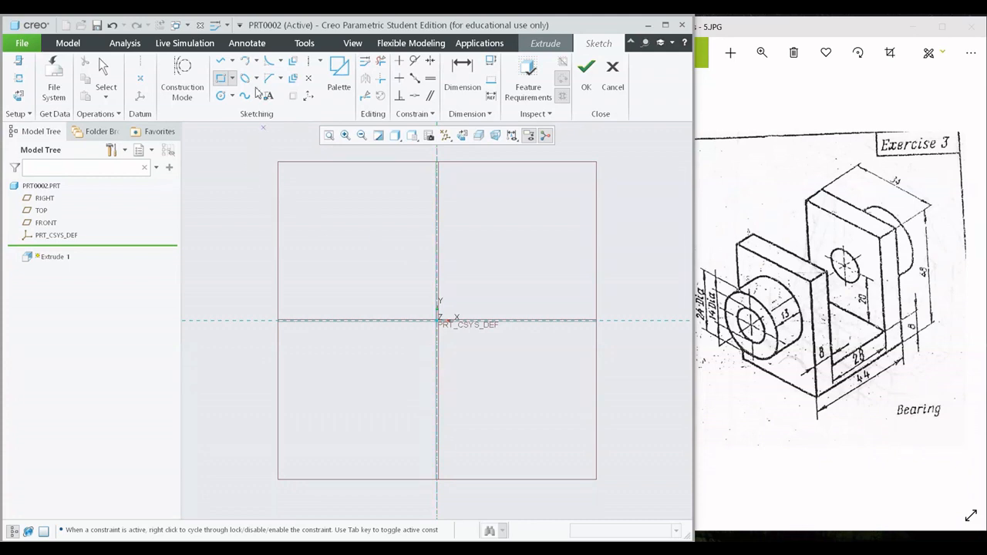
pyautogui.click(231, 78)
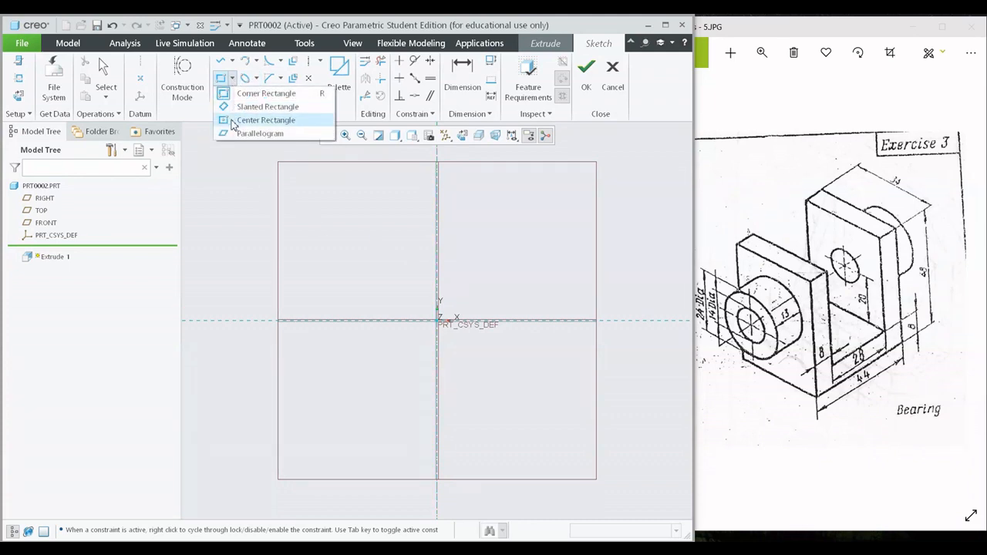
pyautogui.click(232, 121)
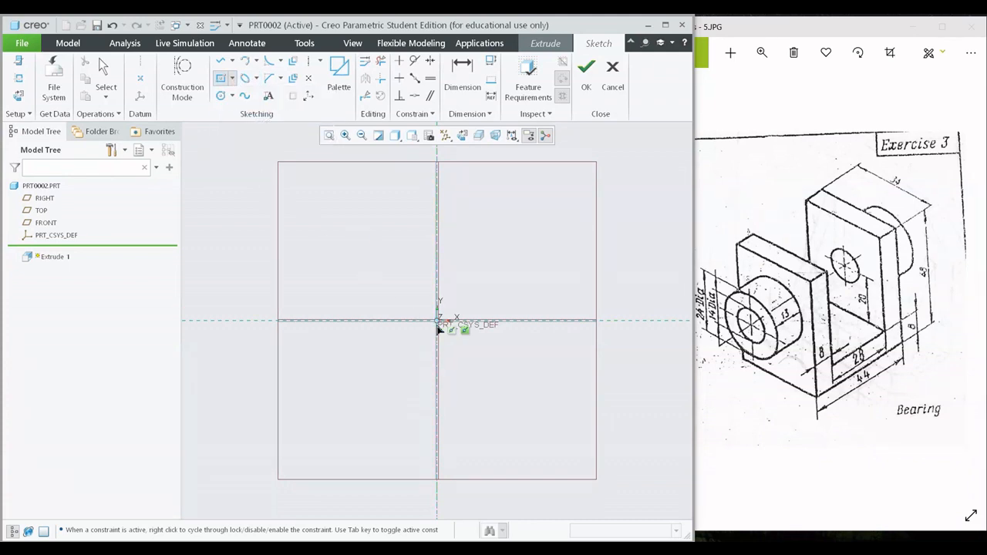
pyautogui.click(438, 321)
pyautogui.click(308, 124)
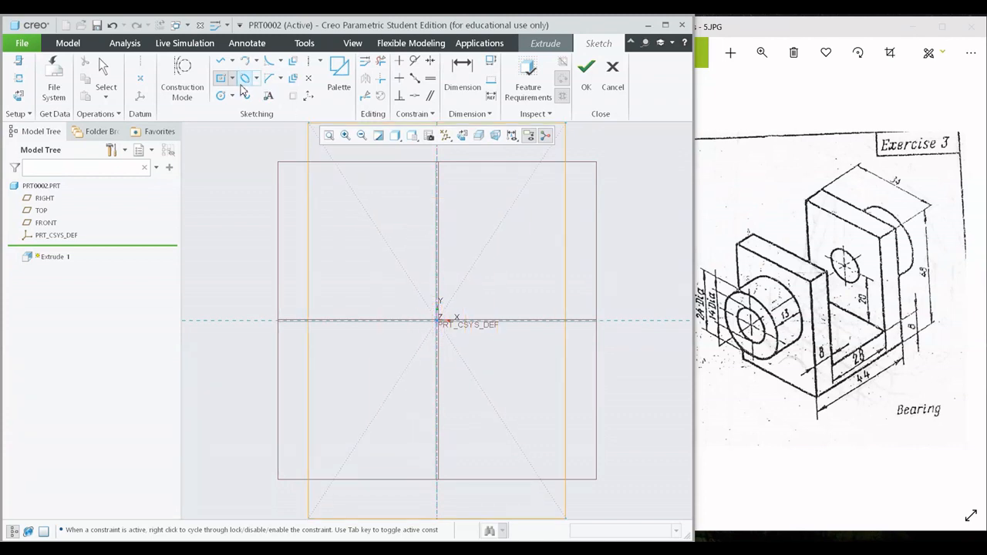
# - Sketch a corner rectangle about 199 by 130 mm, symmetric about the vertical centerline, with its base on the horizontal reference
pyautogui.click(231, 78)
pyautogui.click(249, 94)
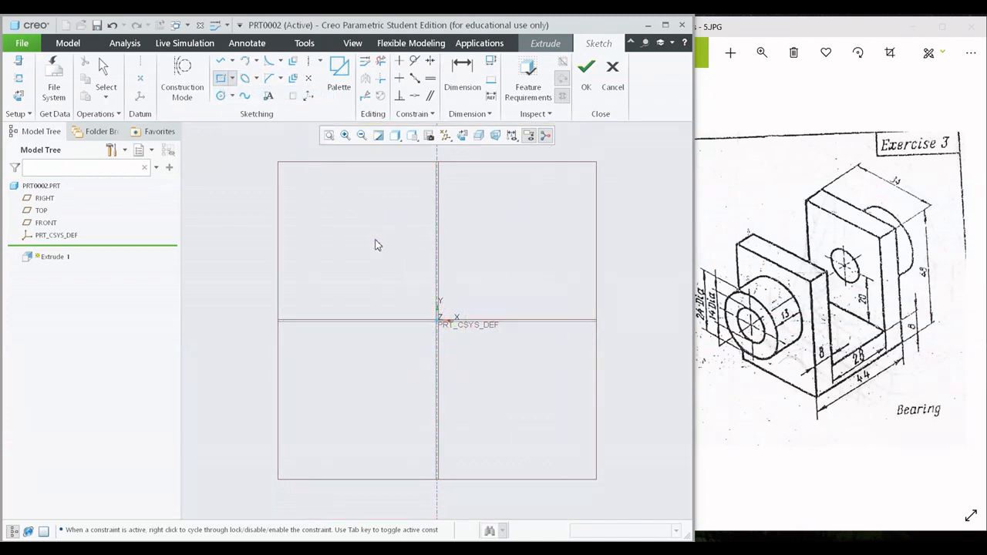
pyautogui.click(375, 240)
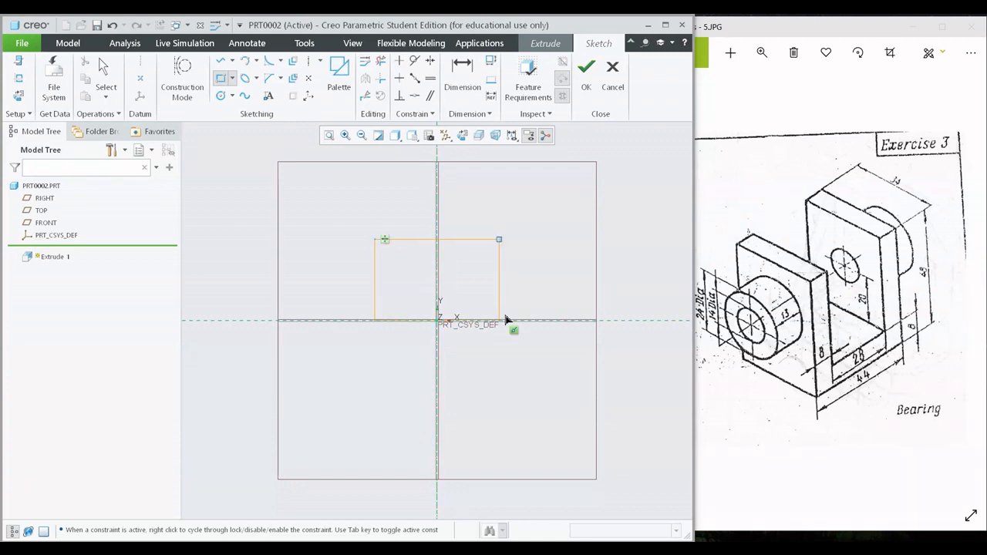
pyautogui.click(523, 330)
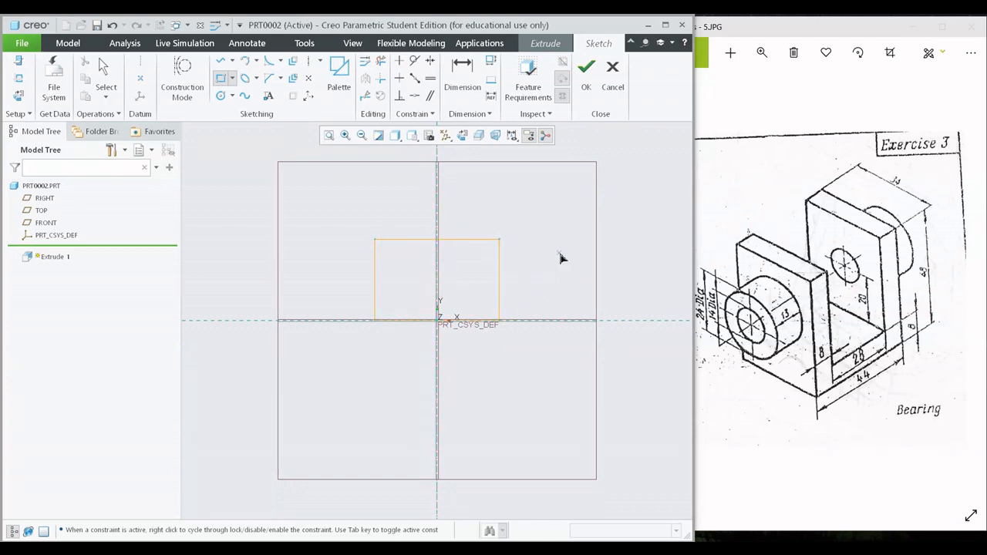
pyautogui.middleClick(561, 259)
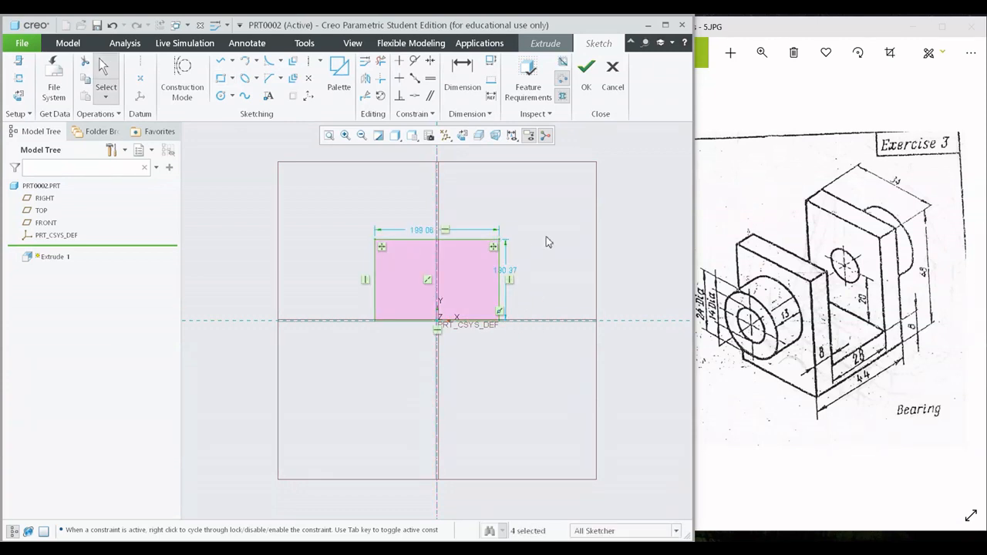
# - Set the rectangle's width to 44 and its height to 48, and finish the sketch
pyautogui.doubleClick(417, 233)
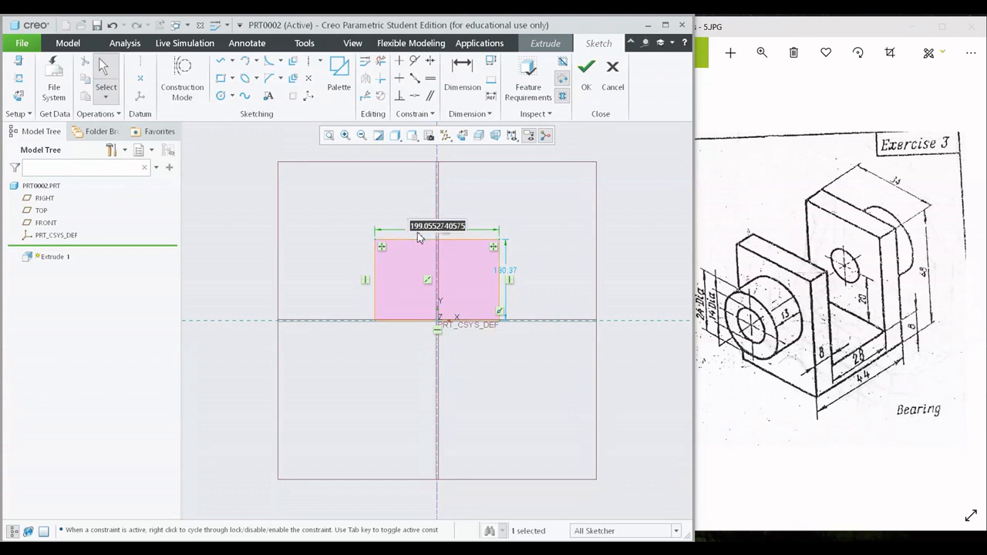
pyautogui.write('44')
pyautogui.press('Return')
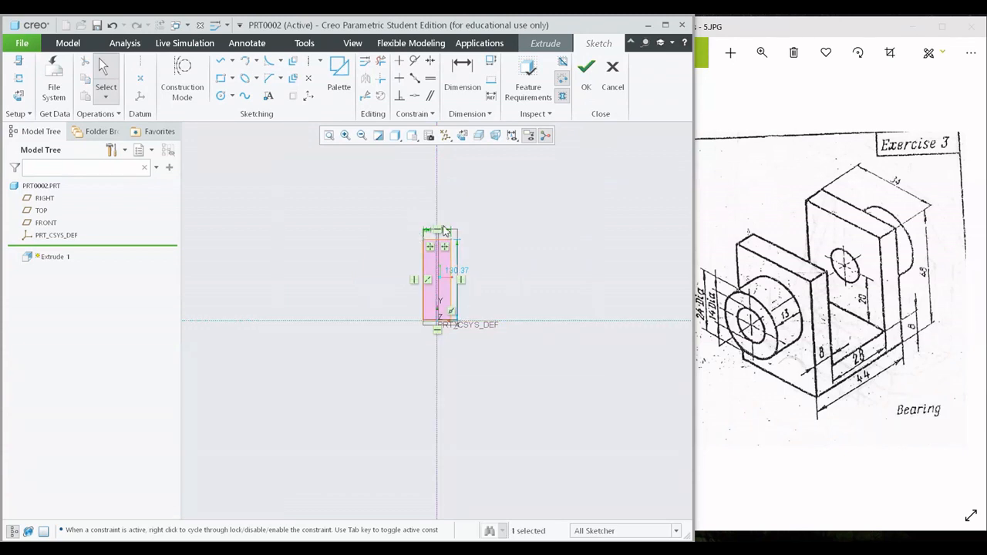
pyautogui.doubleClick(455, 270)
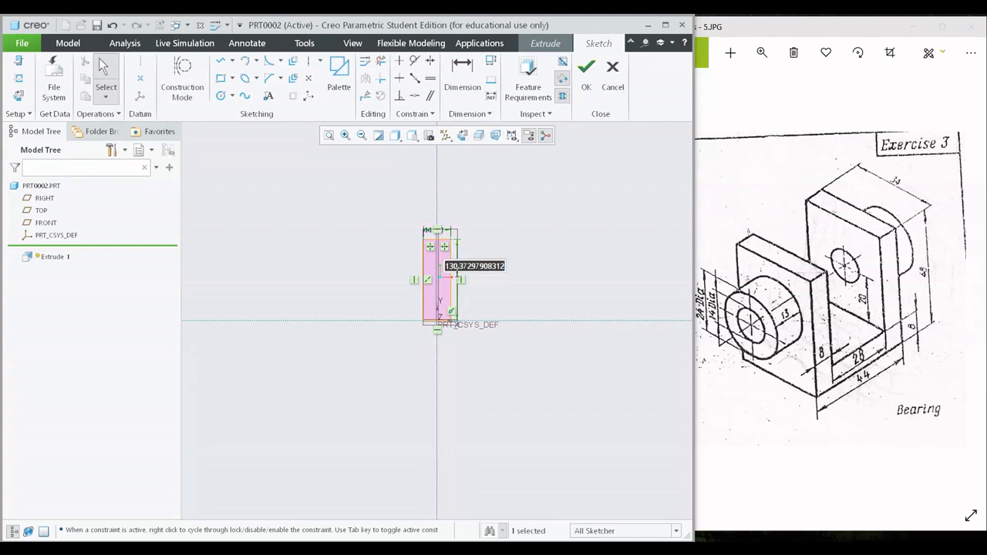
pyautogui.write('48')
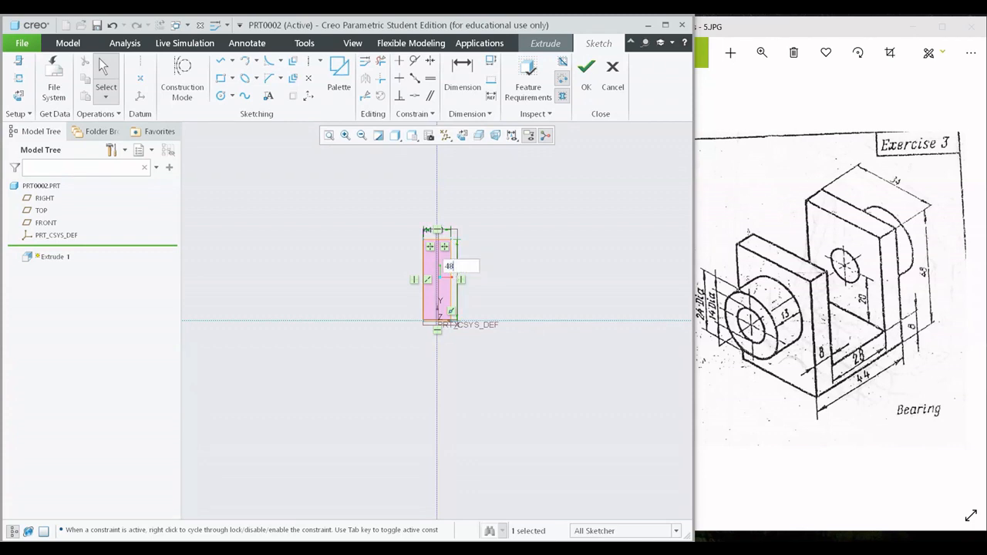
pyautogui.press('Return')
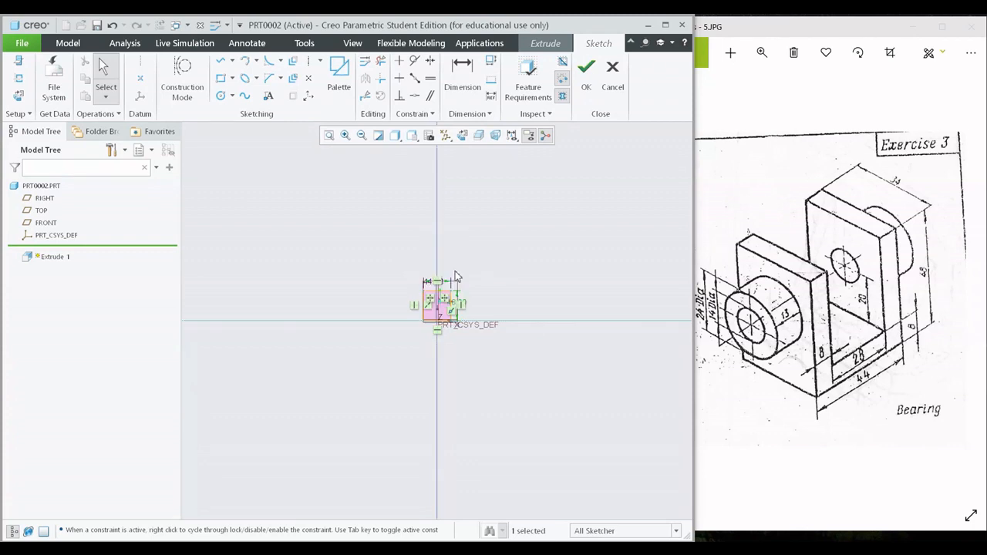
pyautogui.click(329, 135)
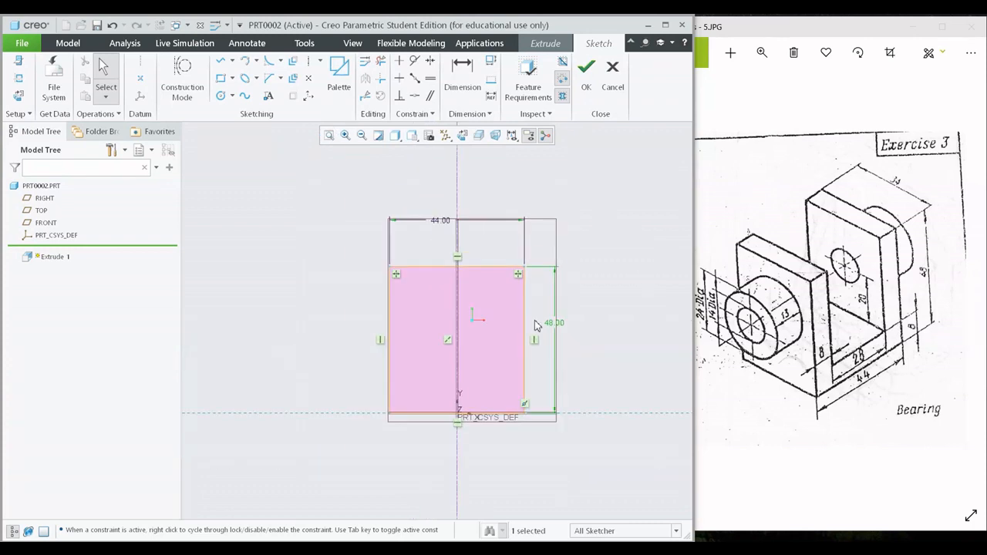
pyautogui.click(587, 74)
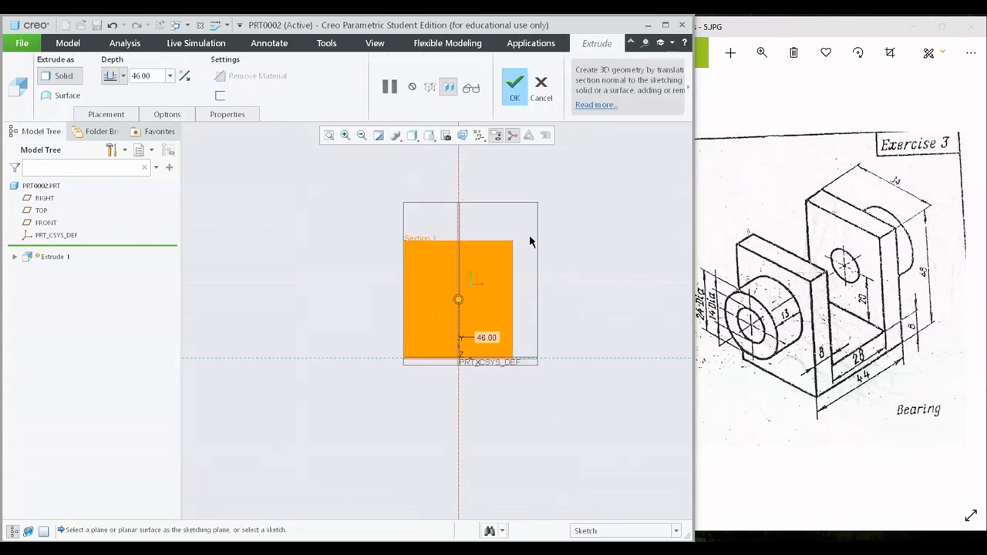
# - Make the extrusion symmetric about both sides of the sketch plane
pyautogui.click(184, 76)
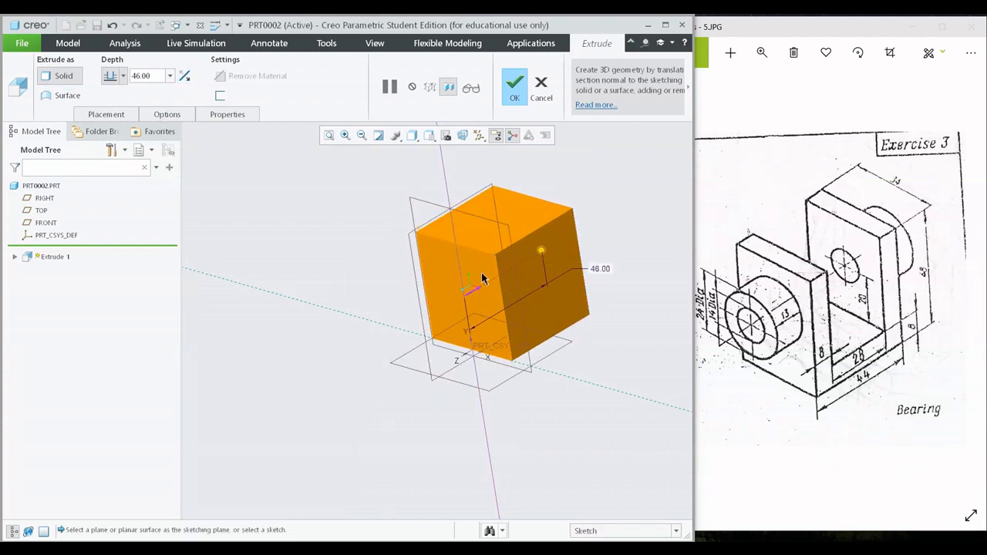
pyautogui.moveTo(481, 272)
pyautogui.keyDown('shift'); pyautogui.mouseDown(button='middle')
pyautogui.moveTo(437, 316)
pyautogui.moveTo(478, 302)
pyautogui.moveTo(480, 318)
pyautogui.mouseUp(button='middle'); pyautogui.keyUp('shift')
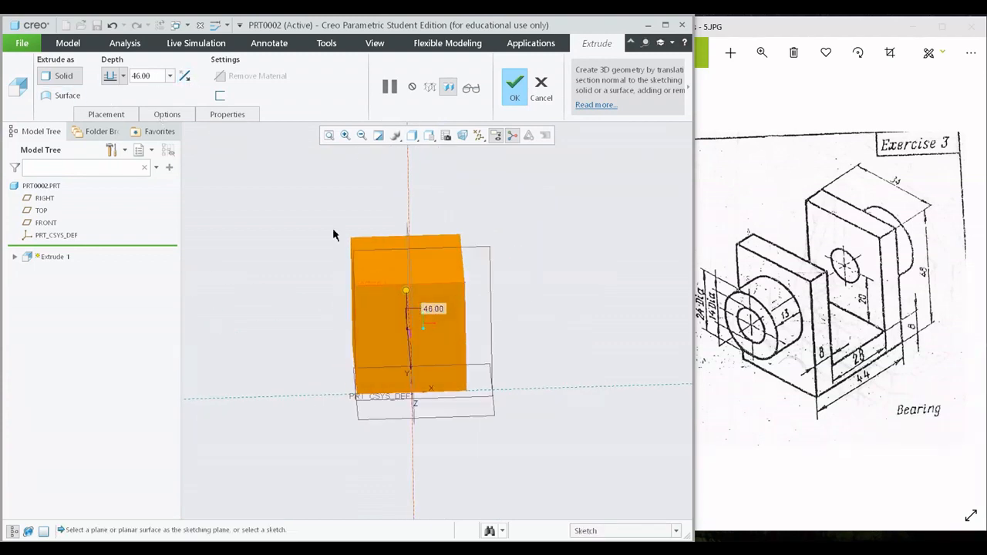
pyautogui.click(122, 76)
pyautogui.click(110, 112)
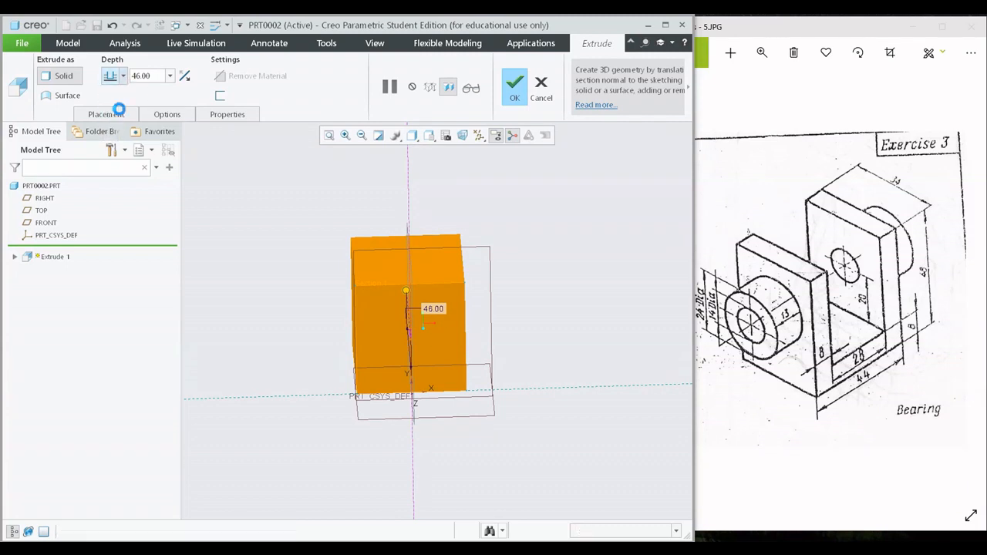
pyautogui.moveTo(455, 254); pyautogui.dragTo(531, 276, button='middle')
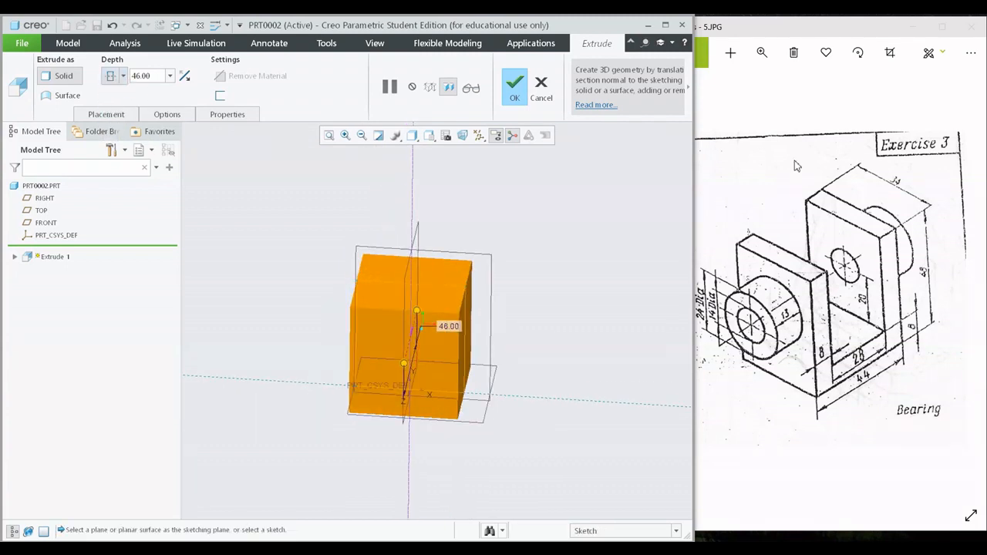
# - Set the extrusion depth to 34, complete the solid block and refit the view
pyautogui.doubleClick(154, 77)
pyautogui.write('34')
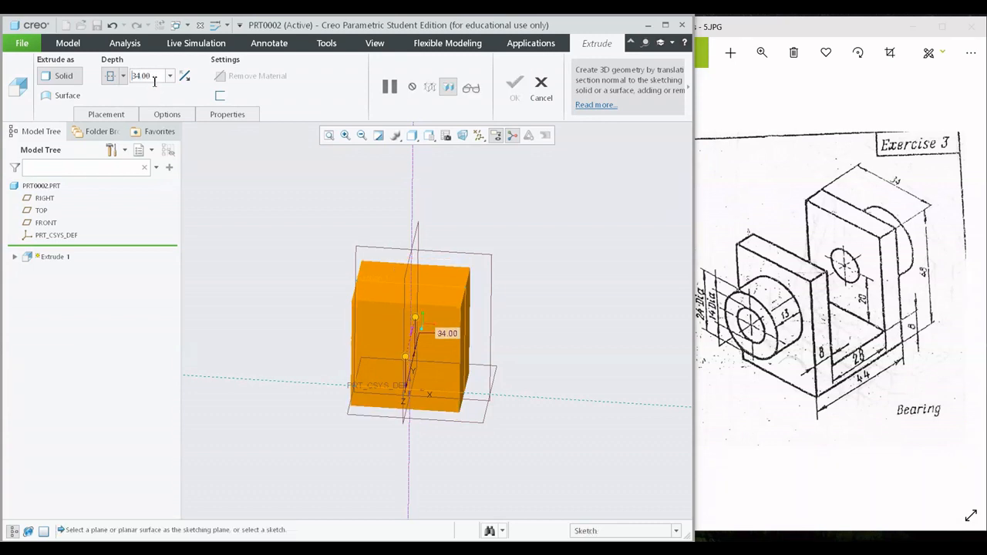
pyautogui.press('Return')
pyautogui.moveTo(432, 232); pyautogui.dragTo(552, 345, button='middle')
pyautogui.scroll(4, 552, 349)
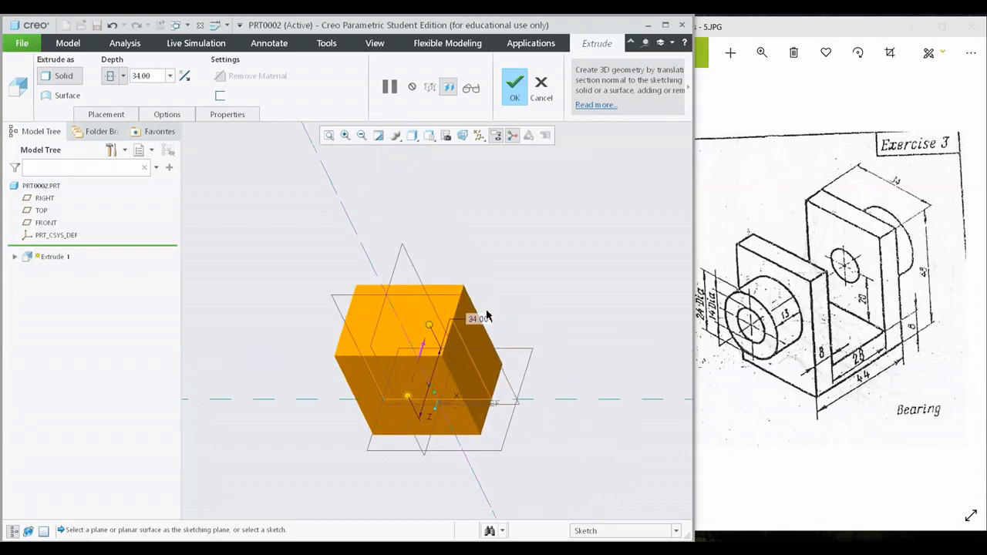
pyautogui.keyDown('shift'); pyautogui.moveTo(522, 323); pyautogui.dragTo(530, 324, button='middle'); pyautogui.keyUp('shift')
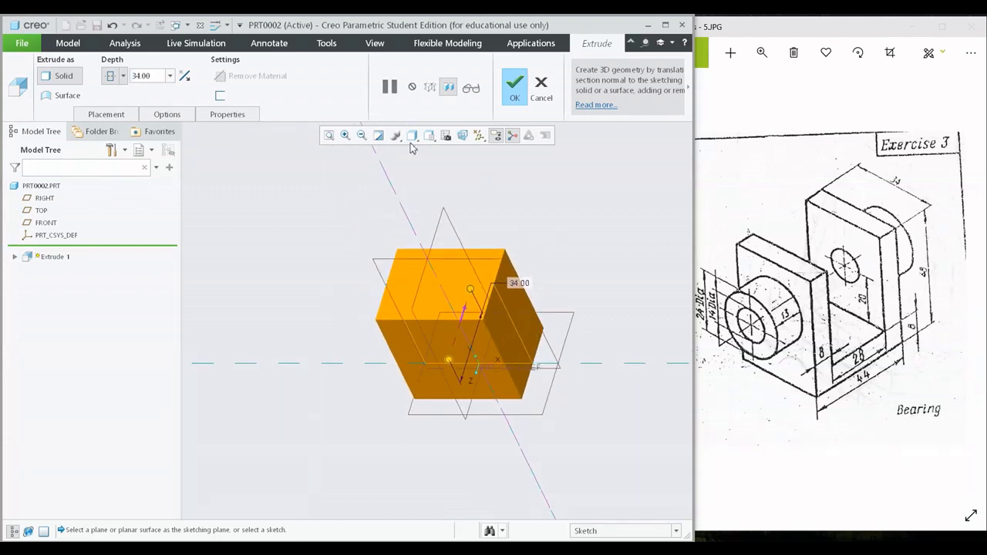
pyautogui.click(517, 96)
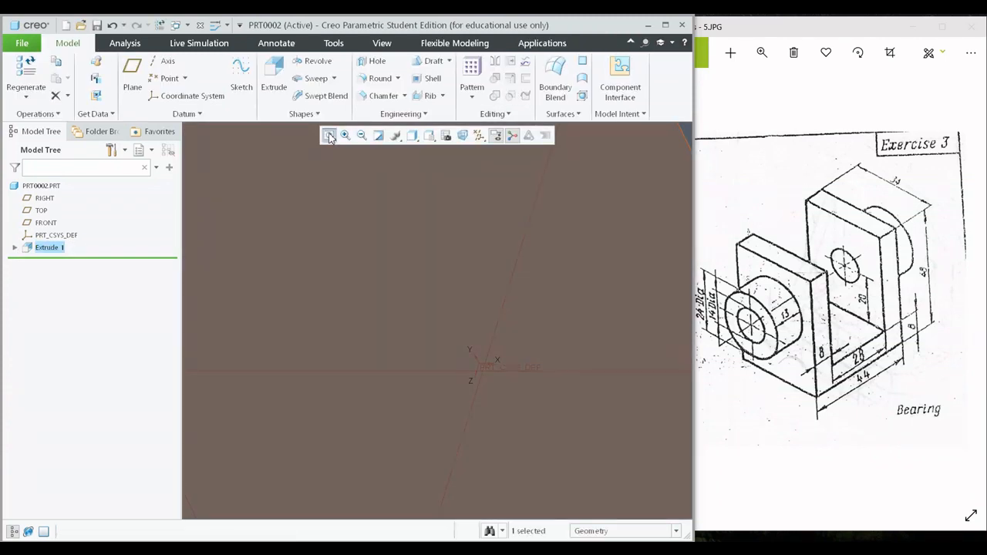
pyautogui.click(329, 137)
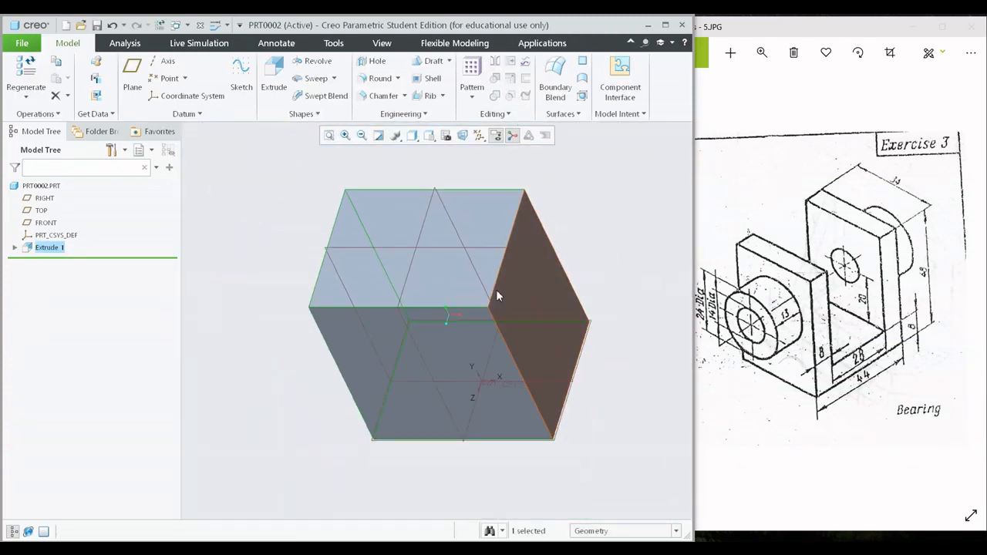
# - Start a new Extrude sketch on the block's front face, parallel to the FRONT plane
pyautogui.moveTo(496, 289)
pyautogui.mouseDown(button='middle')
pyautogui.moveTo(488, 324)
pyautogui.moveTo(515, 283)
pyautogui.moveTo(515, 340)
pyautogui.moveTo(526, 314)
pyautogui.moveTo(514, 318)
pyautogui.mouseUp(button='middle')
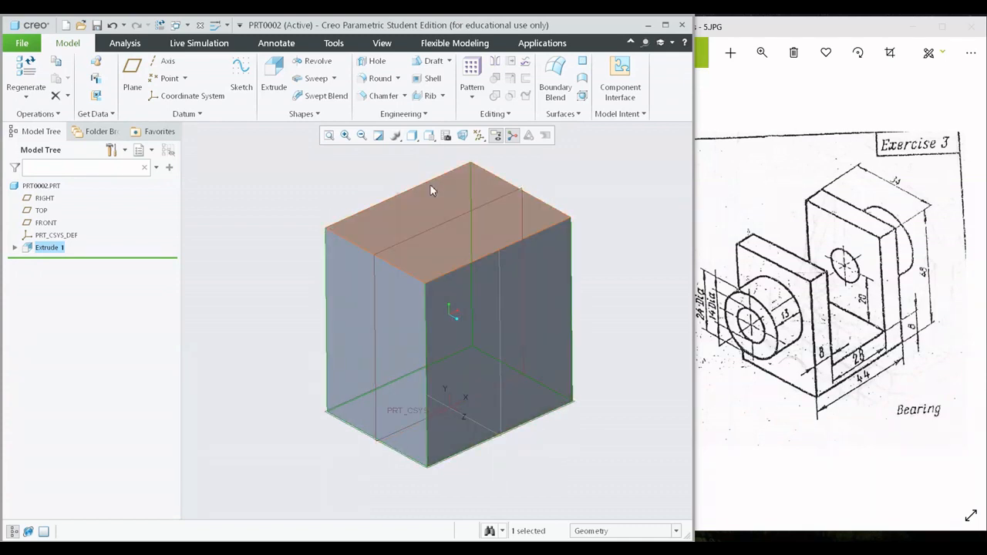
pyautogui.click(486, 310)
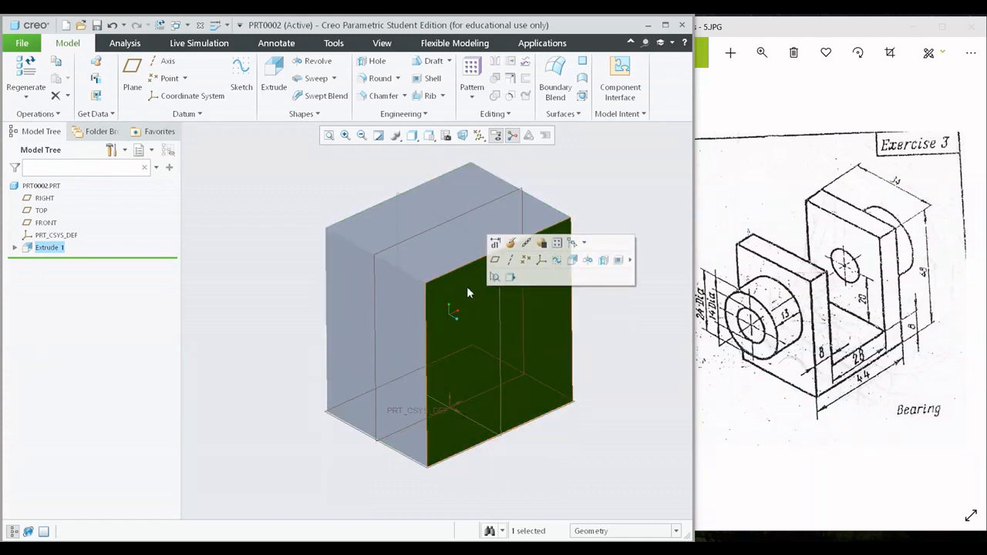
pyautogui.click(274, 73)
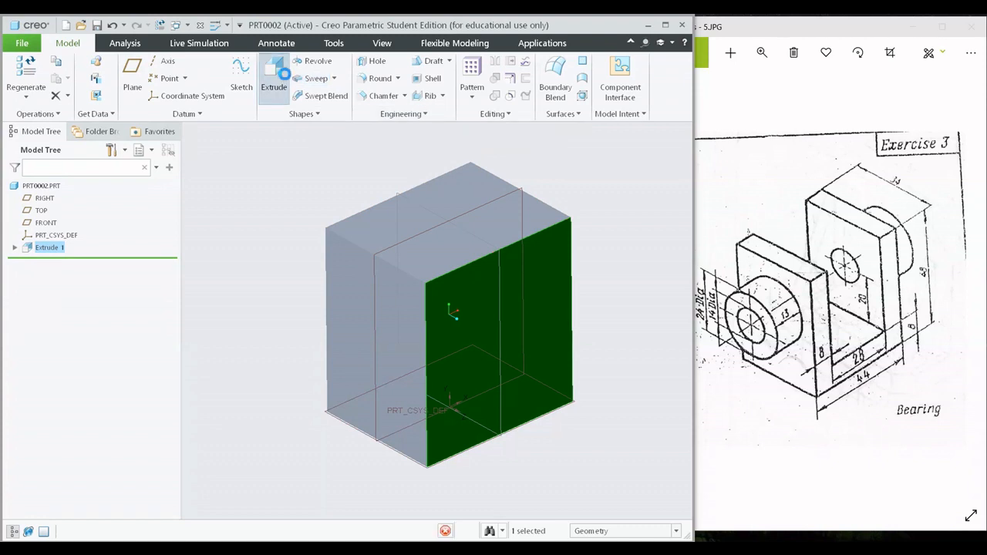
pyautogui.click(472, 178)
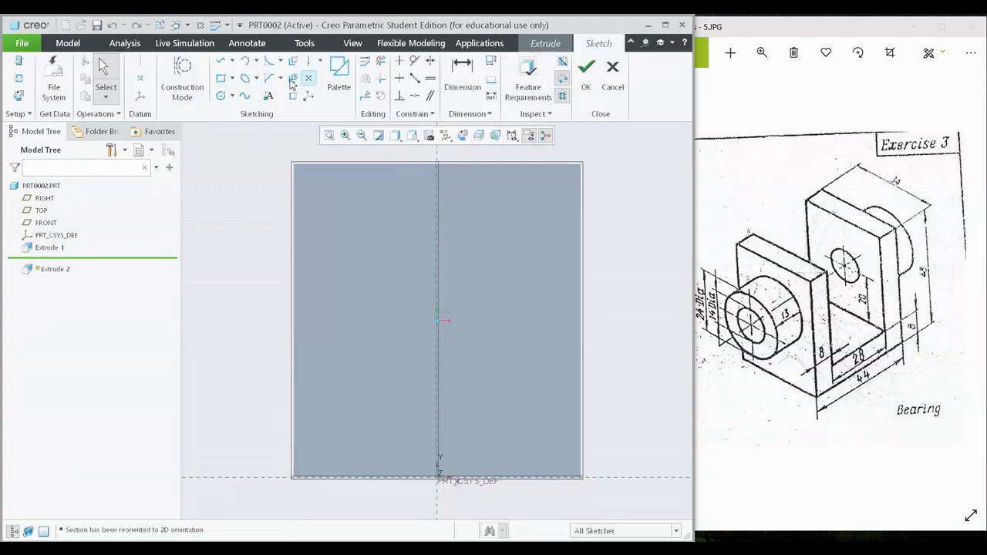
# - Add the block's top edge as a sketch reference
pyautogui.click(222, 79)
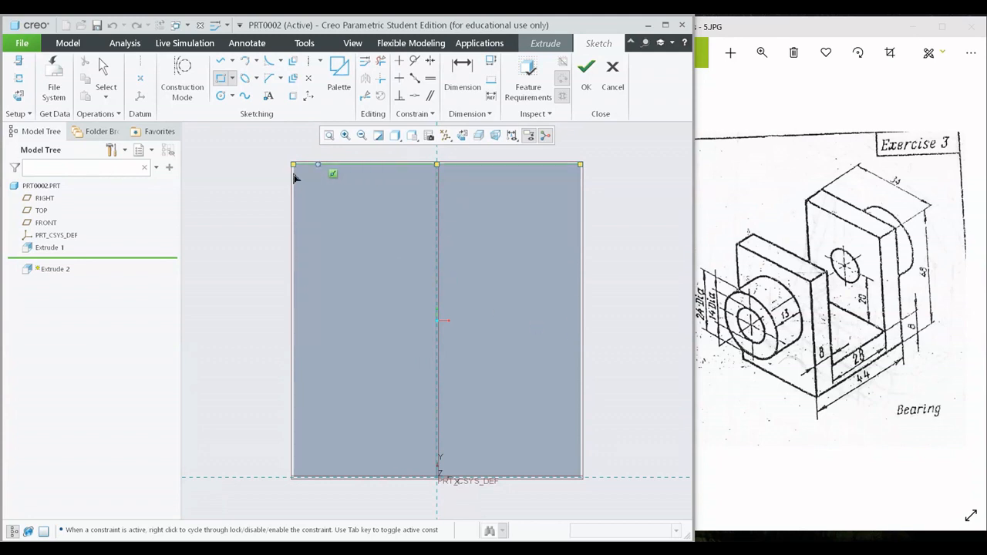
pyautogui.click(18, 78)
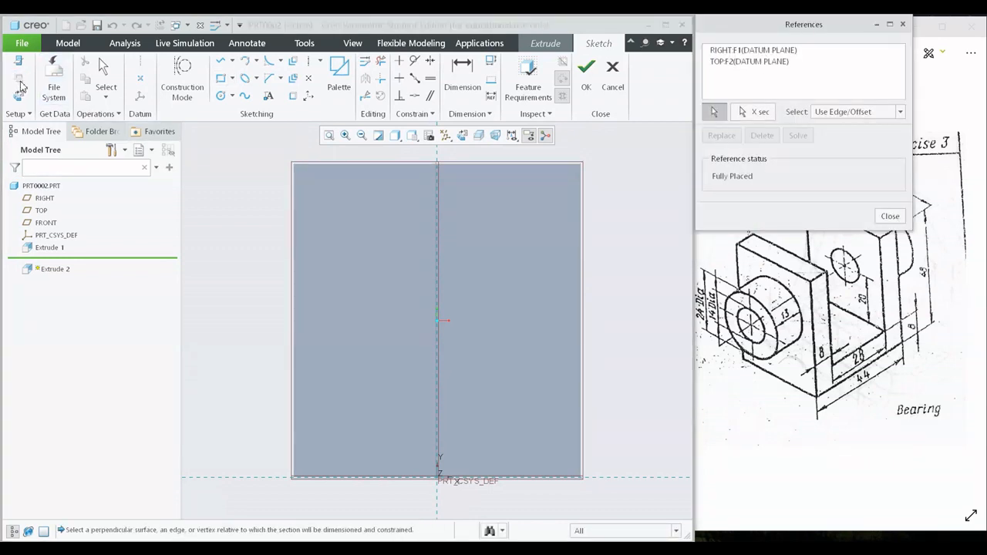
pyautogui.click(355, 166)
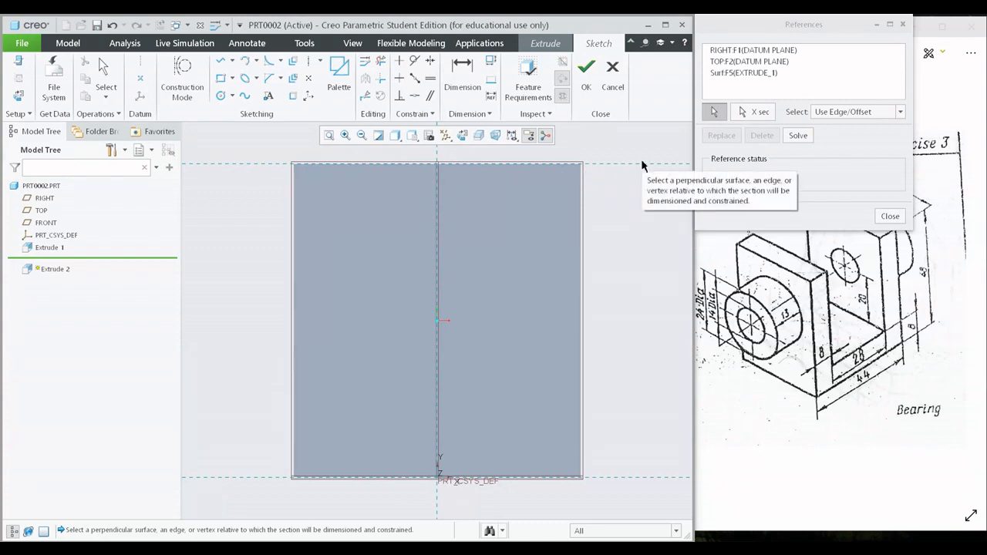
pyautogui.click(887, 216)
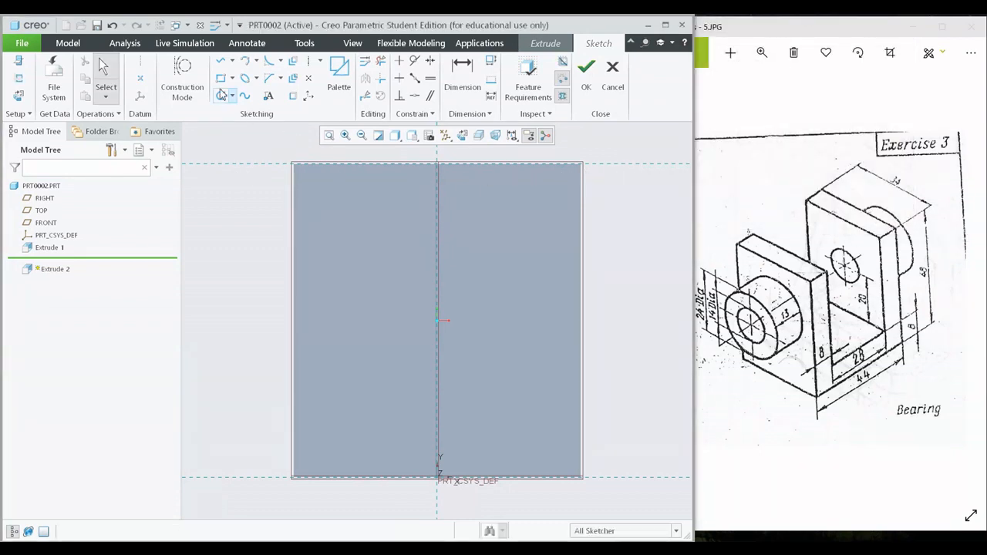
# - Draw a vertical centerline along the RIGHT plane reference on the block's front face
pyautogui.click(308, 60)
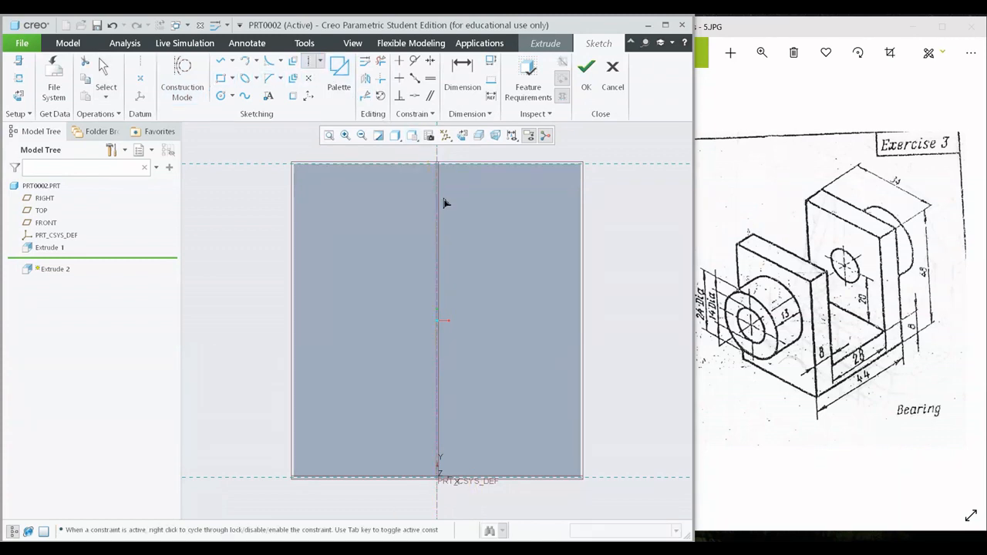
pyautogui.middleClick(504, 225)
pyautogui.keyDown('shift'); pyautogui.moveTo(506, 211); pyautogui.dragTo(512, 240, button='middle'); pyautogui.keyUp('shift')
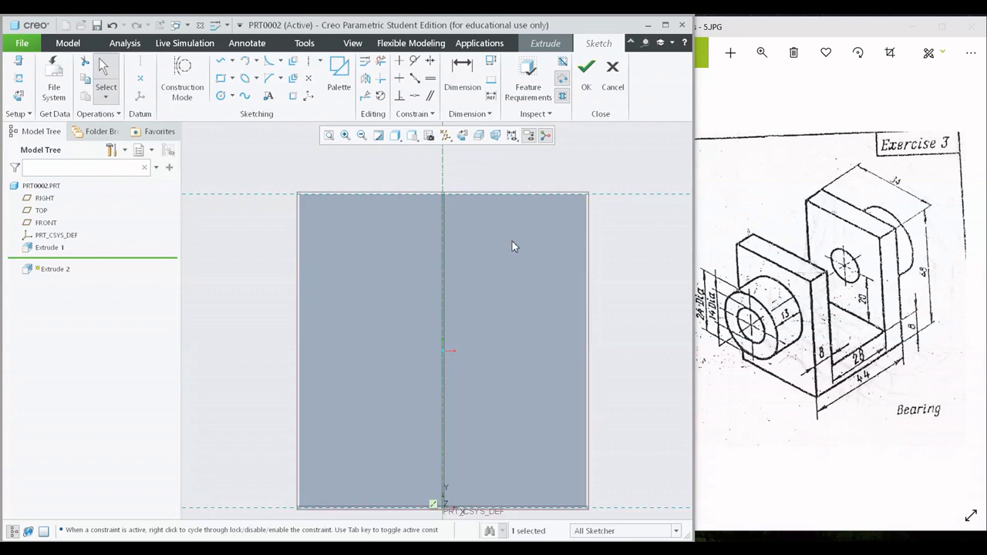
# - Sketch a corner rectangle about 23 by 33.4 down from the block's top edge, symmetric about the vertical centerline
pyautogui.click(222, 78)
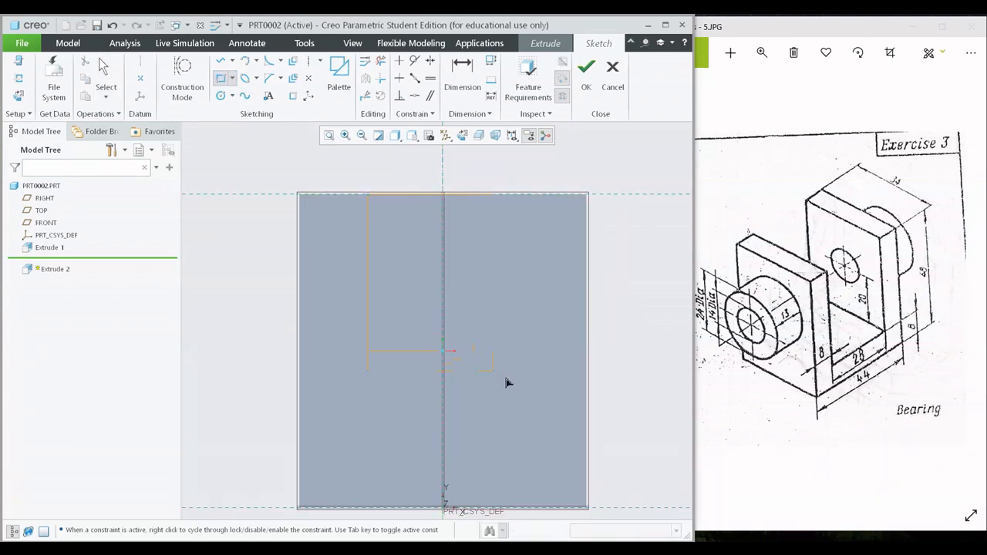
pyautogui.click(538, 414)
pyautogui.middleClick(531, 429)
# - Set the cutout rectangle's width to 28, following the reference drawing
pyautogui.click(705, 313)
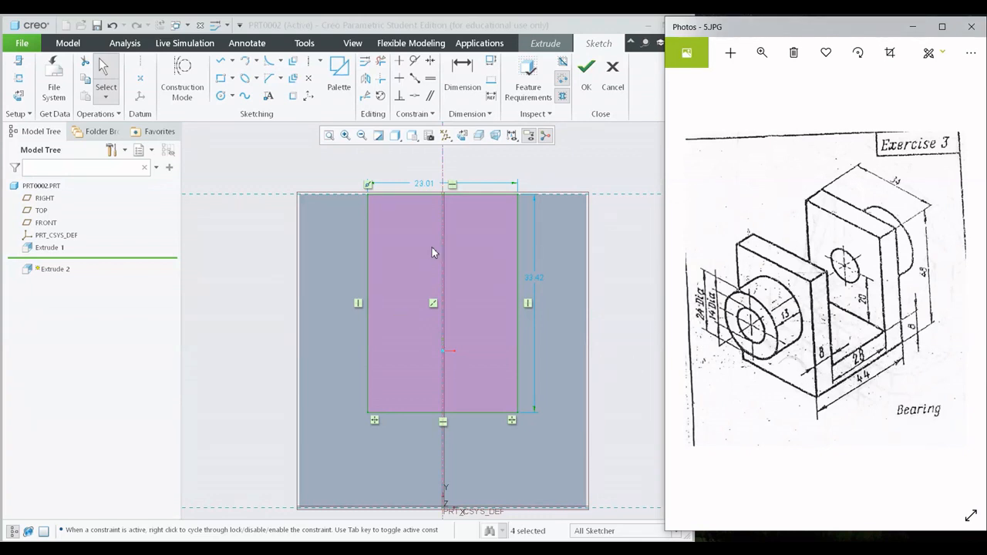
pyautogui.doubleClick(430, 189)
pyautogui.write('28')
pyautogui.press('Return')
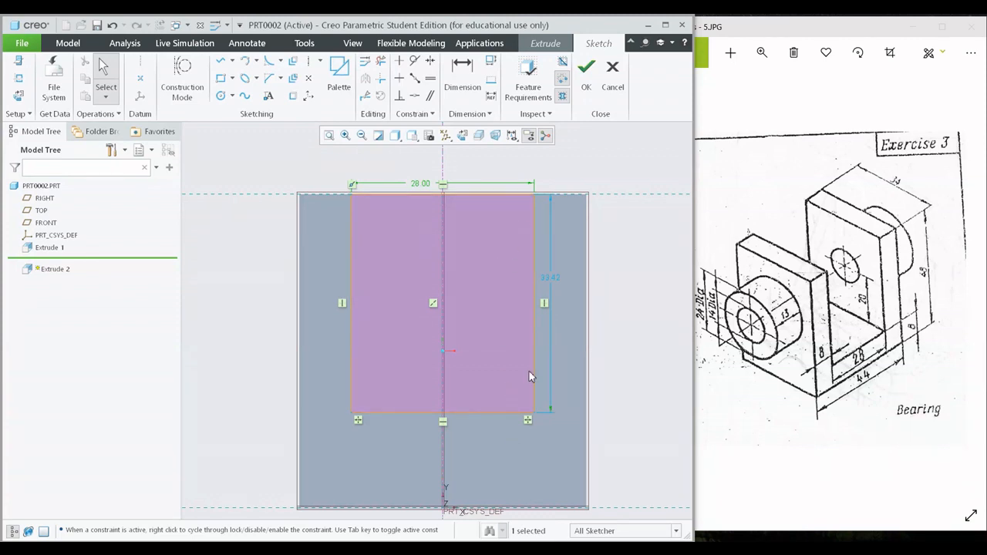
# - Dimension the cutout rectangle's bottom edge from the block's base and set the distance to 8
pyautogui.scroll(2, 899, 370)
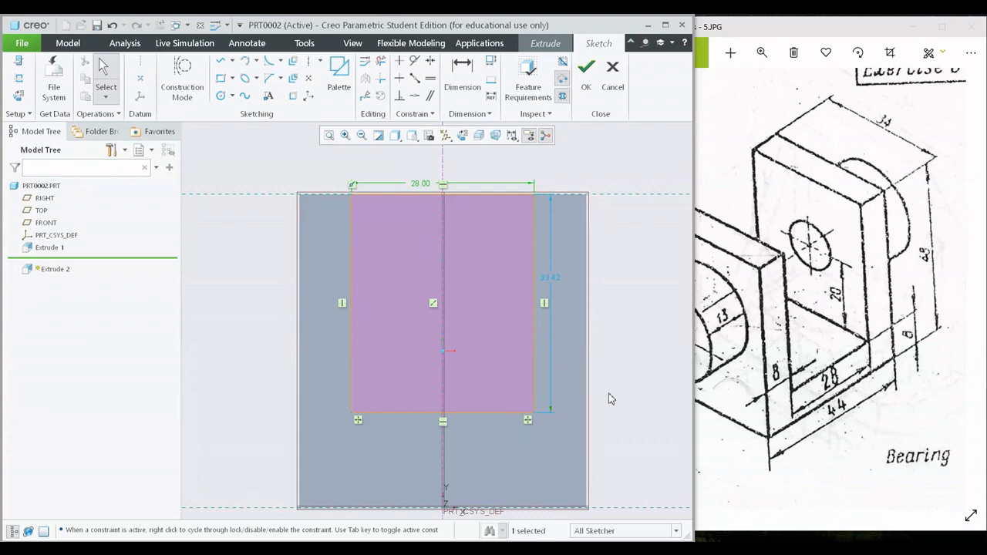
pyautogui.scroll(1, 587, 364)
pyautogui.keyDown('shift'); pyautogui.moveTo(587, 368); pyautogui.dragTo(591, 326, button='middle'); pyautogui.keyUp('shift')
pyautogui.click(467, 78)
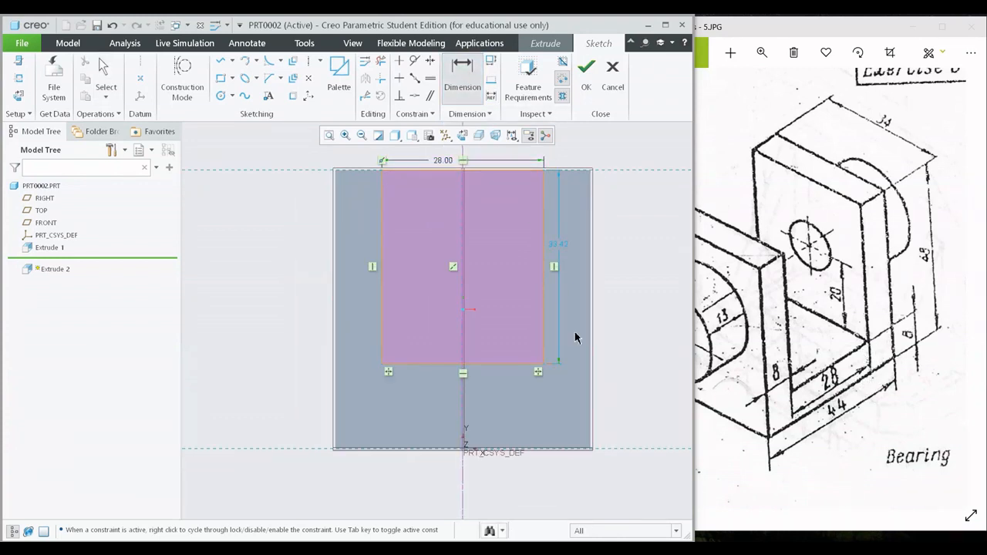
pyautogui.click(532, 449)
pyautogui.middleClick(626, 413)
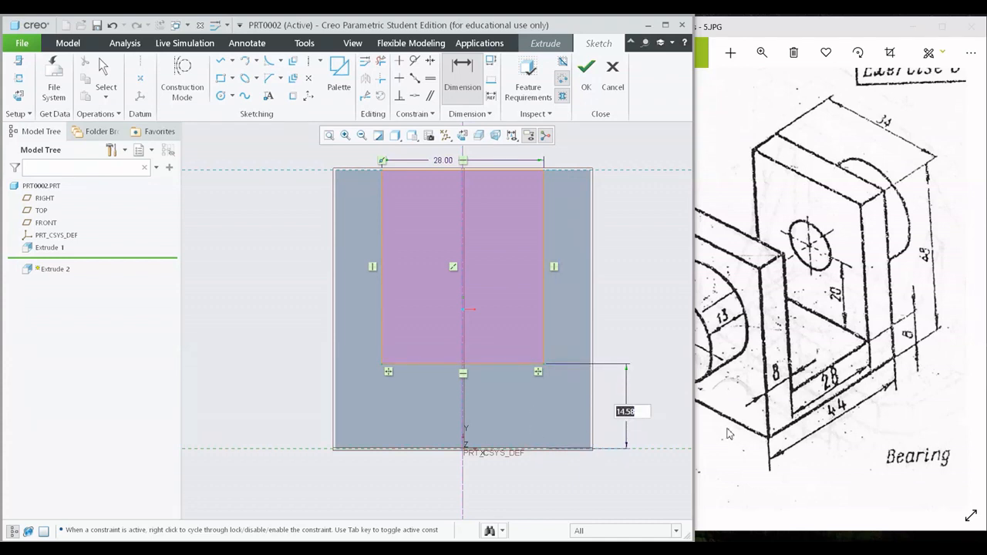
pyautogui.write('8')
pyautogui.press('Return')
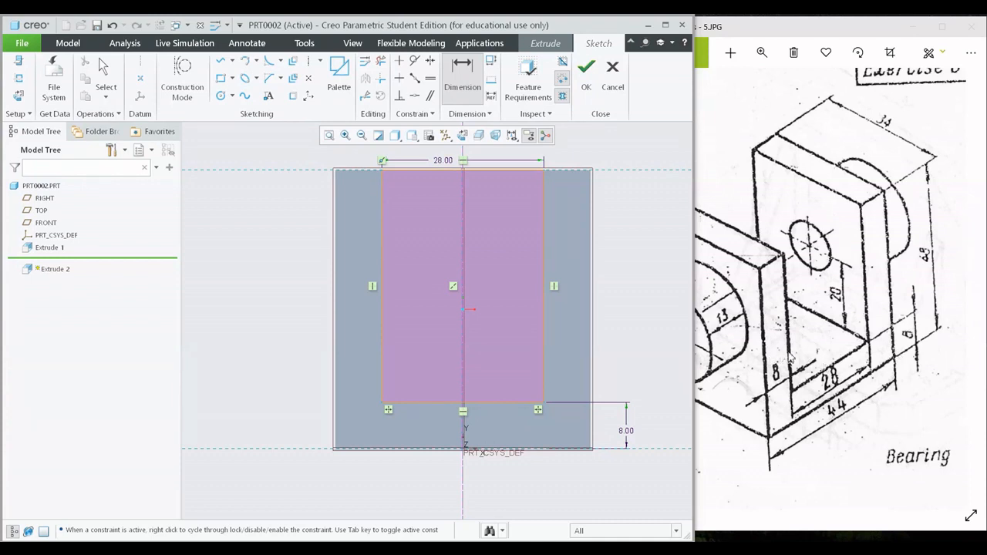
# - Add the block's left side surface as a sketch reference for dimensioning the cutout's left edge
pyautogui.click(462, 87)
pyautogui.click(382, 227)
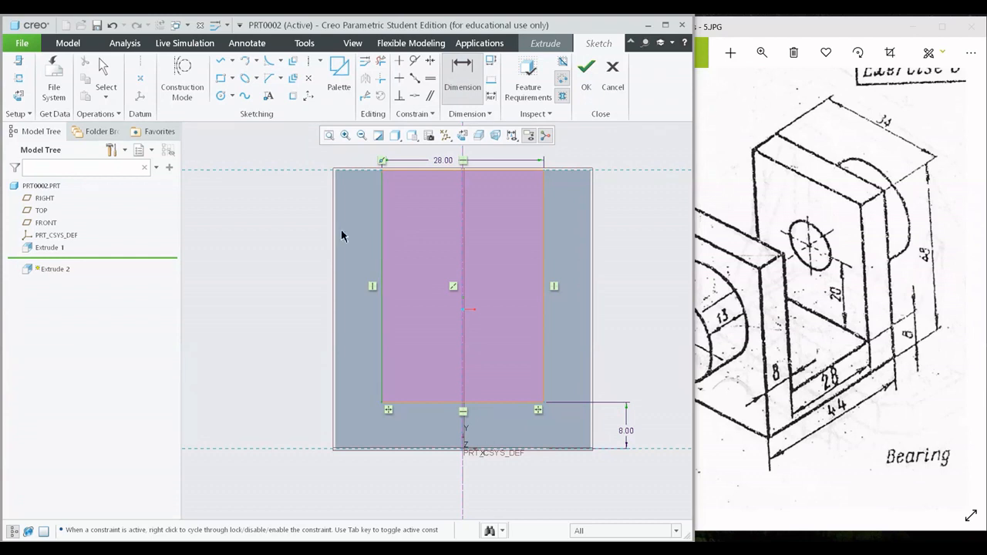
pyautogui.click(19, 78)
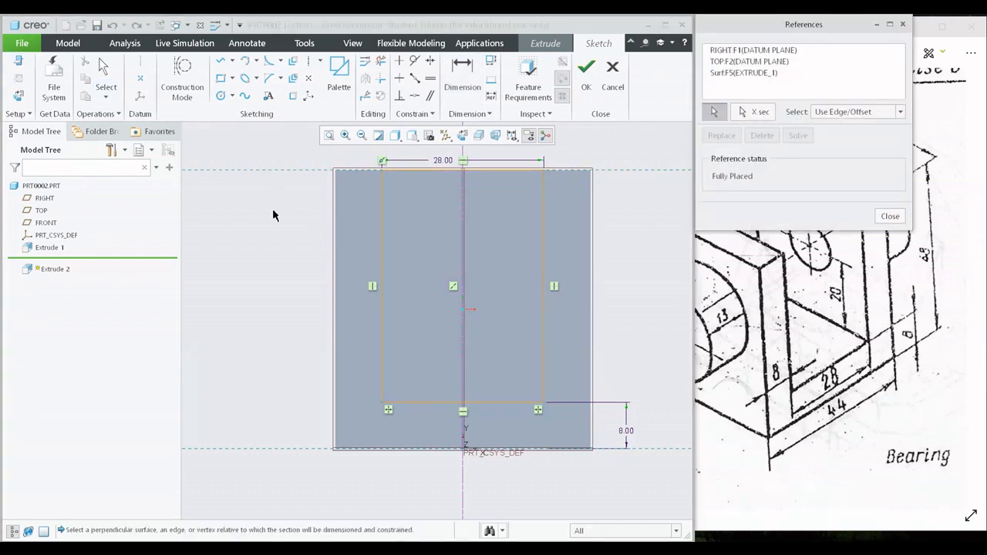
pyautogui.click(335, 218)
pyautogui.scroll(2, 463, 228)
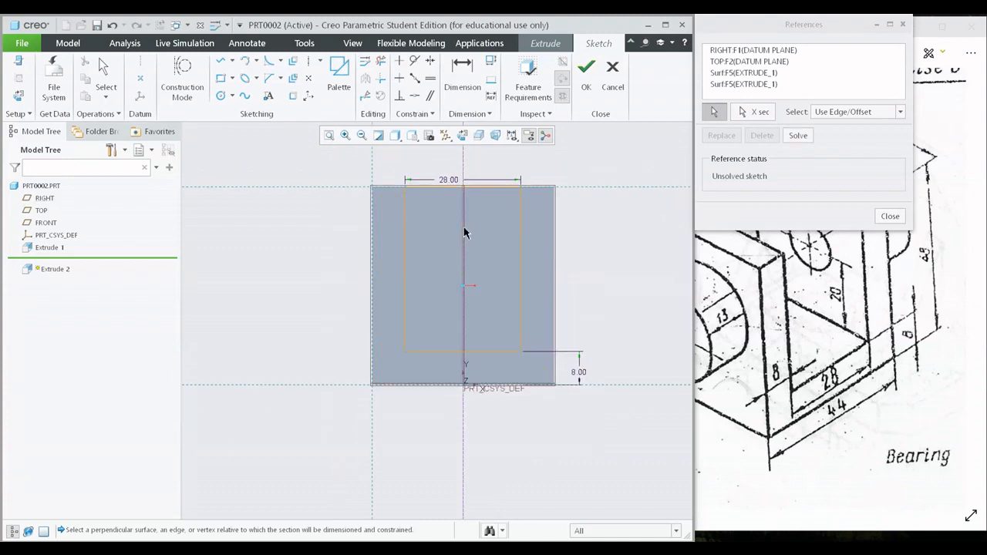
pyautogui.keyDown('shift'); pyautogui.moveTo(462, 228); pyautogui.dragTo(440, 264, button='middle'); pyautogui.keyUp('shift')
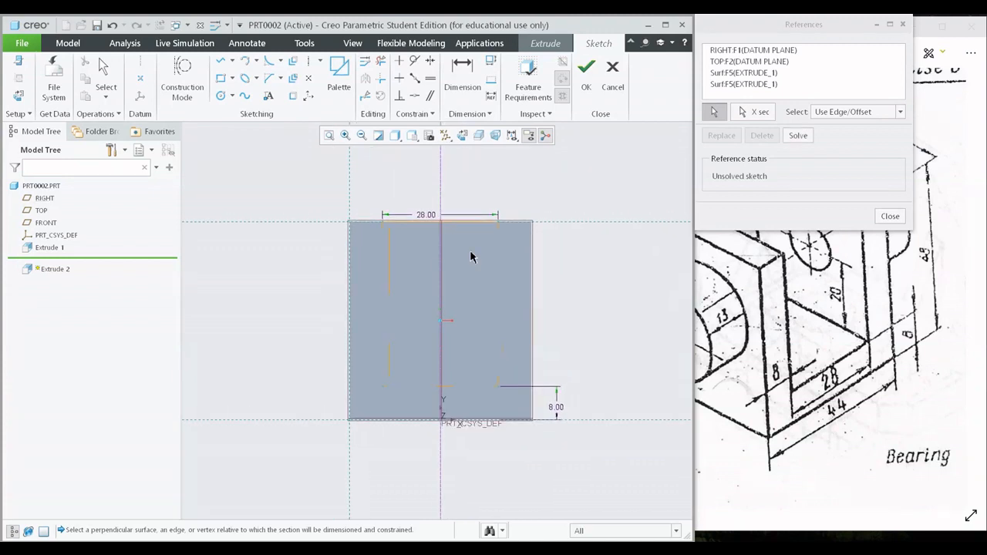
pyautogui.click(890, 216)
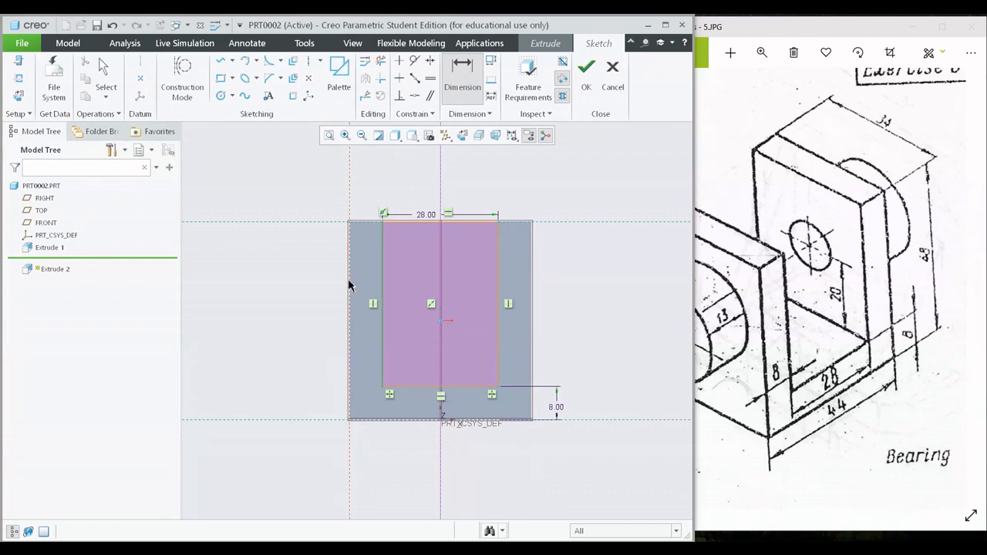
# - Try to dimension the distance between the block's left side and the cutout's left edge
pyautogui.middleClick(363, 284)
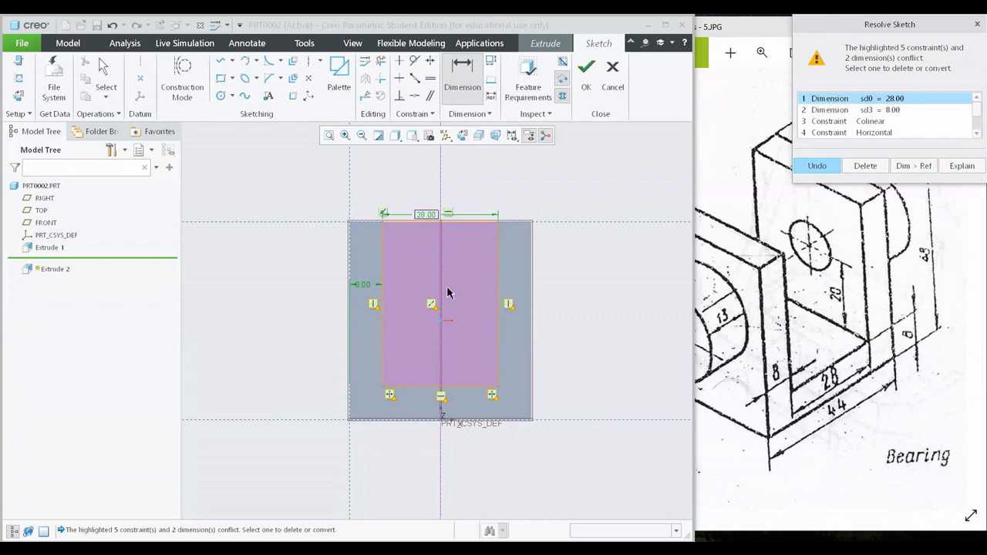
pyautogui.scroll(3, 393, 291)
pyautogui.scroll(-2, 363, 286)
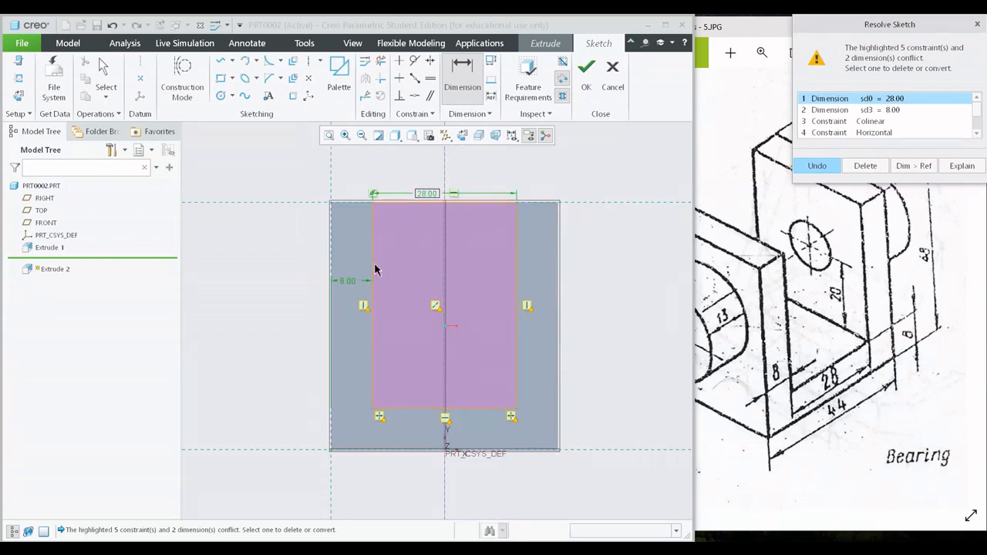
pyautogui.click(884, 111)
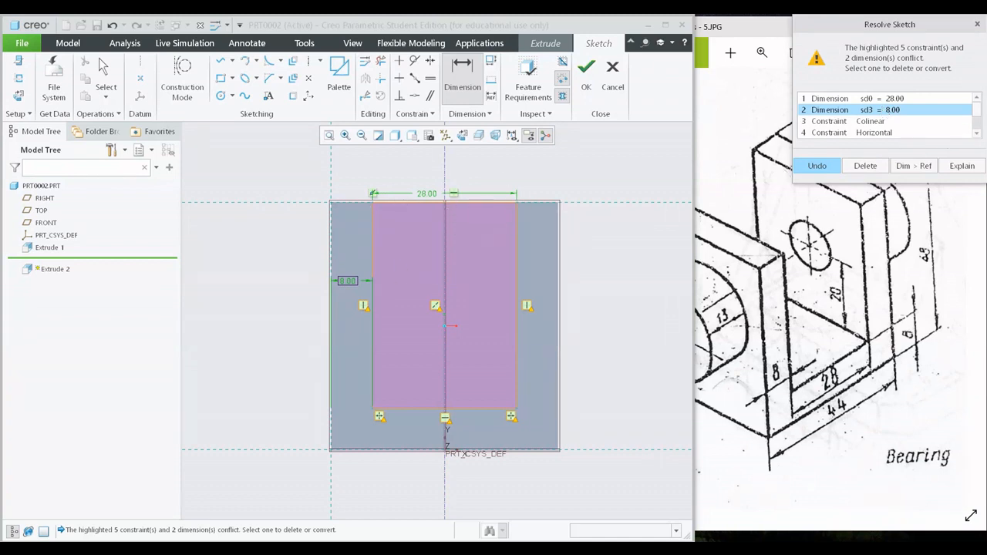
pyautogui.moveTo(930, 19); pyautogui.dragTo(828, 64)
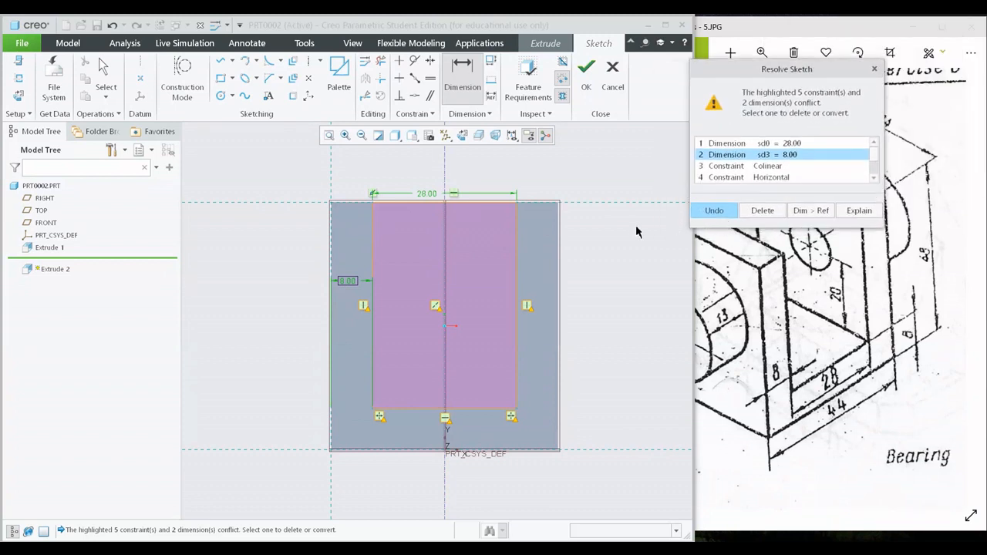
pyautogui.click(875, 69)
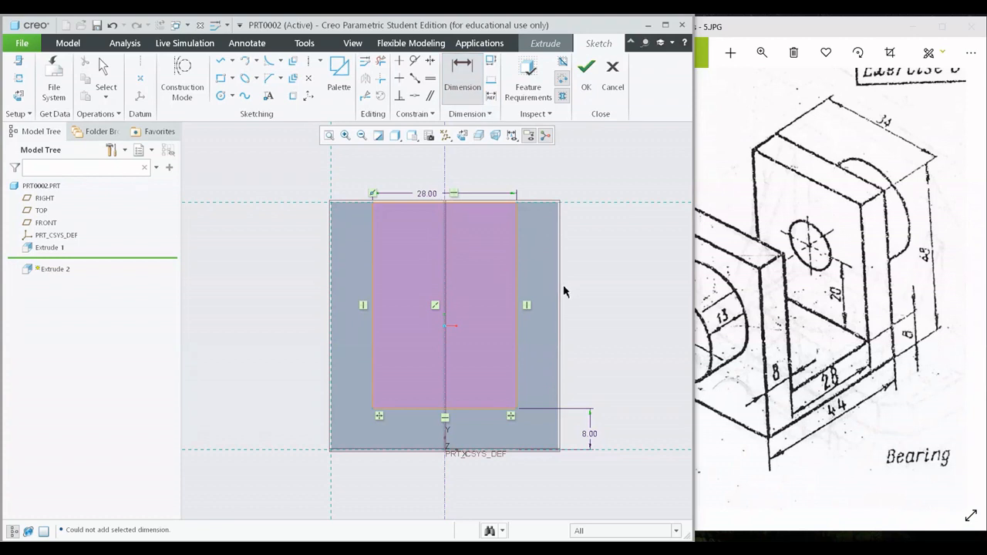
# - Try to dimension the distance between the cutout's right edge and the block's right side
pyautogui.click(517, 300)
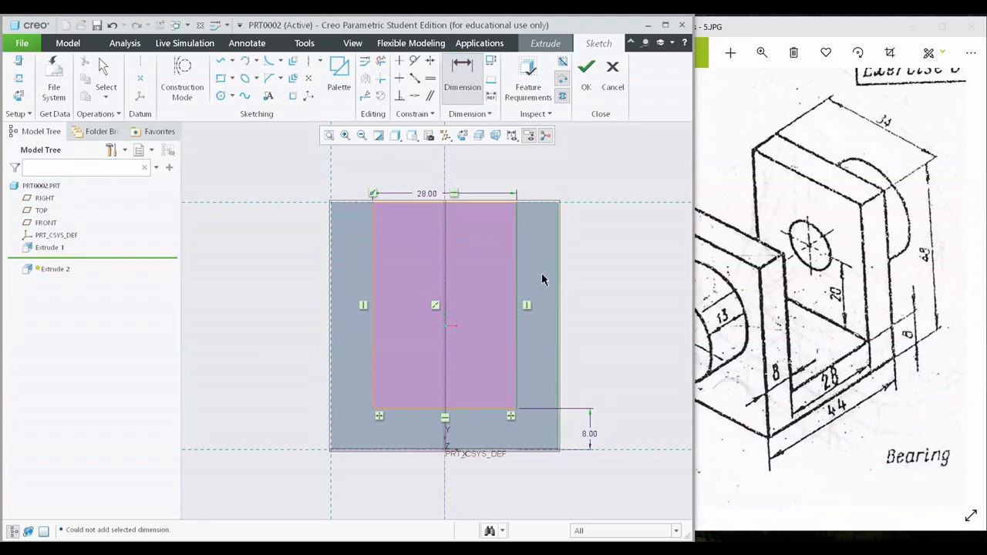
pyautogui.middleClick(544, 278)
pyautogui.click(790, 155)
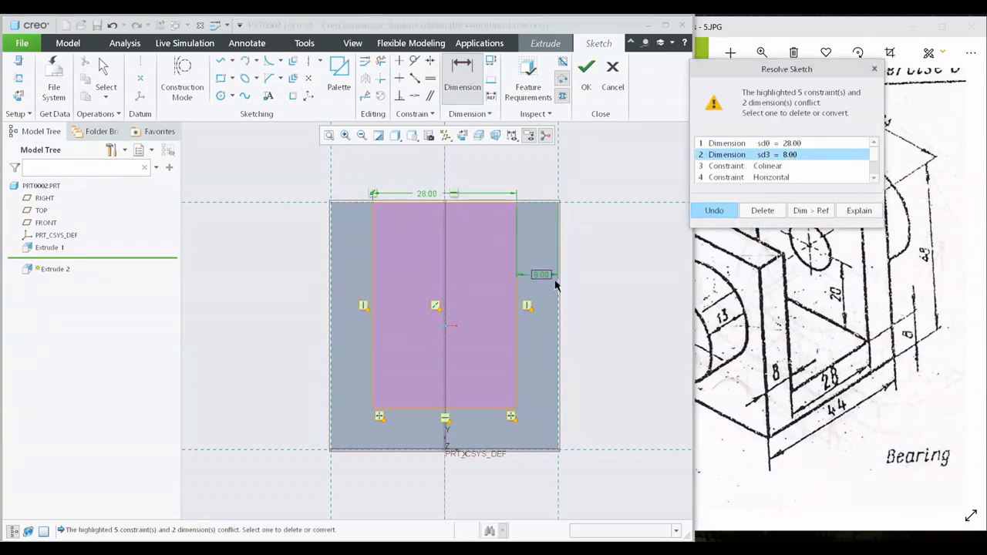
pyautogui.click(873, 68)
pyautogui.scroll(-3, 544, 276)
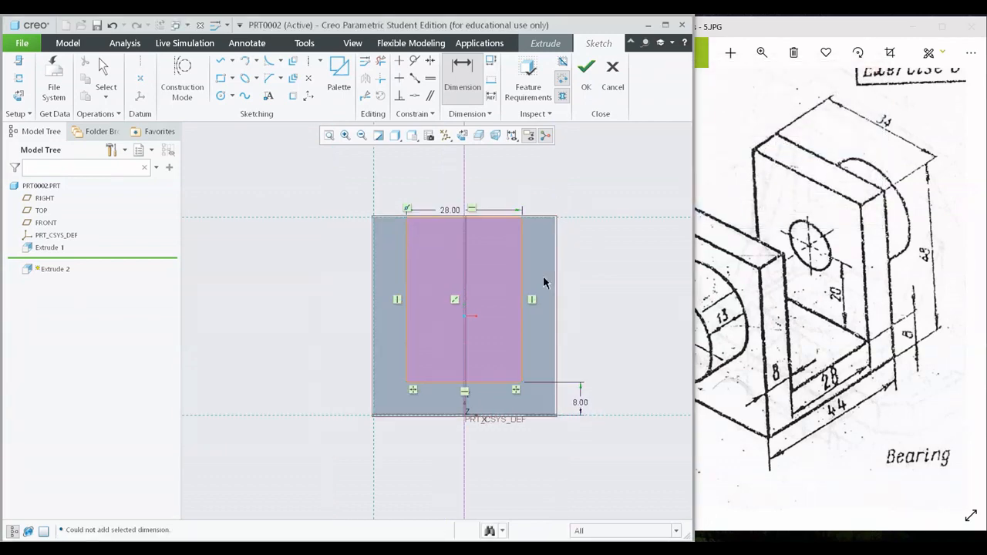
# - Finish the sketch and extrude it as a material-removing cut through the block's full depth, reversing the direction into the block
pyautogui.click(586, 71)
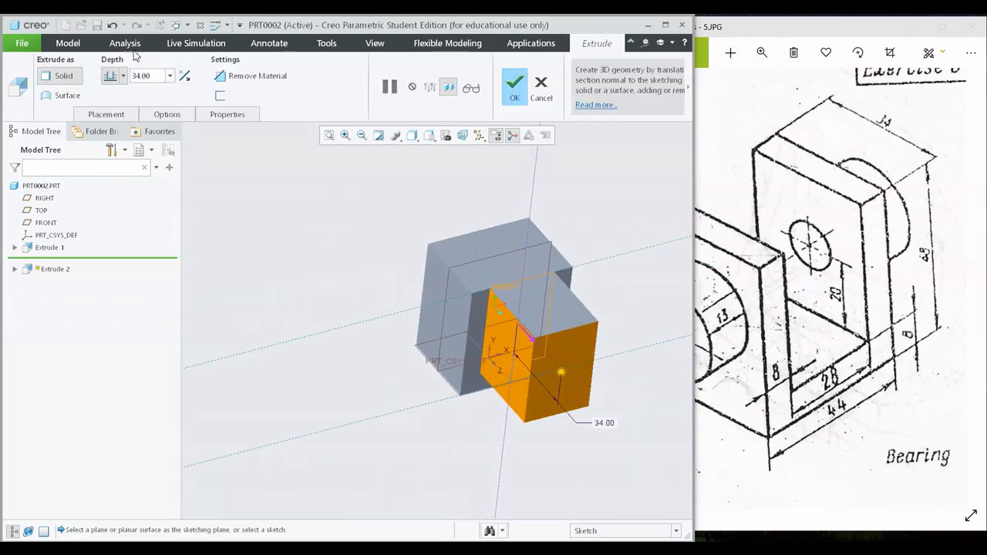
pyautogui.click(188, 80)
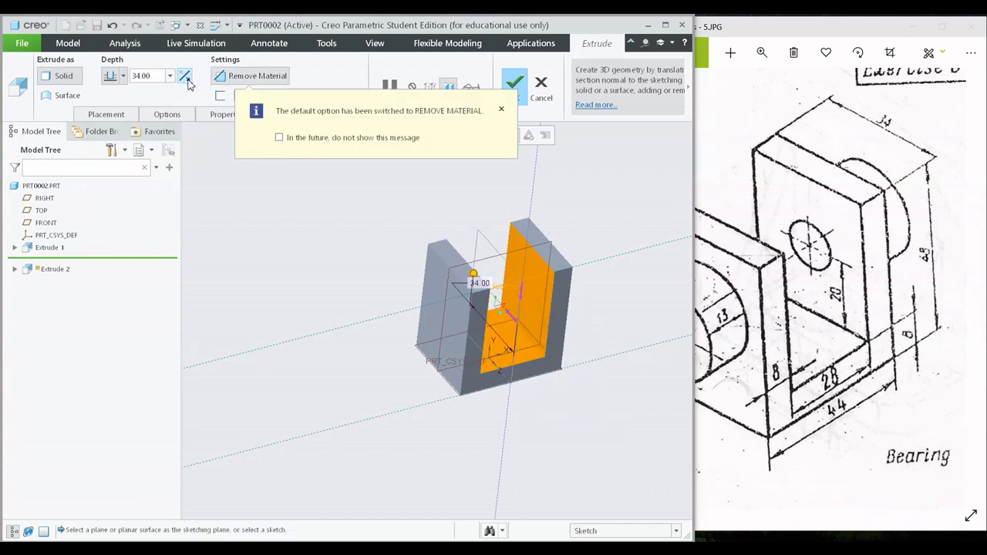
pyautogui.click(122, 77)
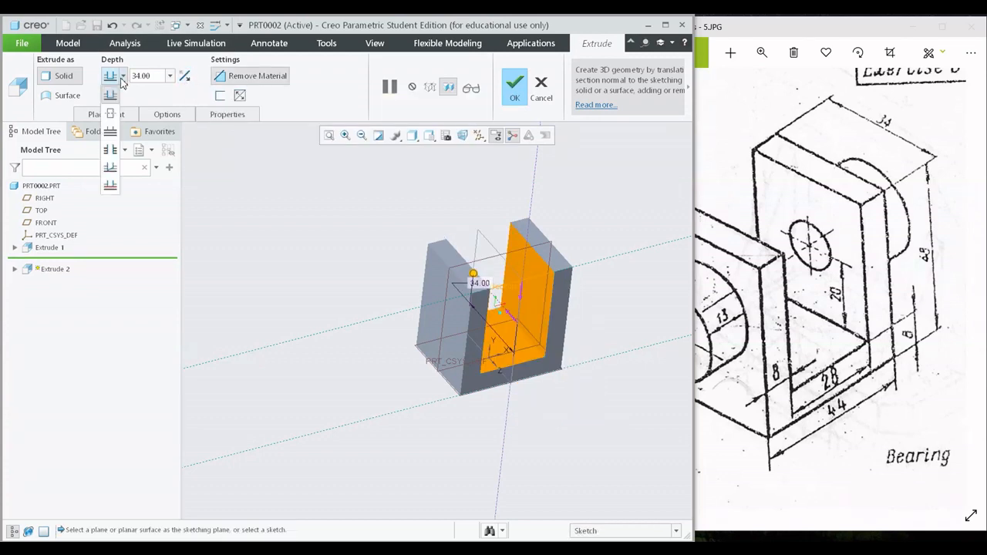
pyautogui.click(110, 131)
pyautogui.moveTo(473, 312); pyautogui.dragTo(525, 186, button='middle')
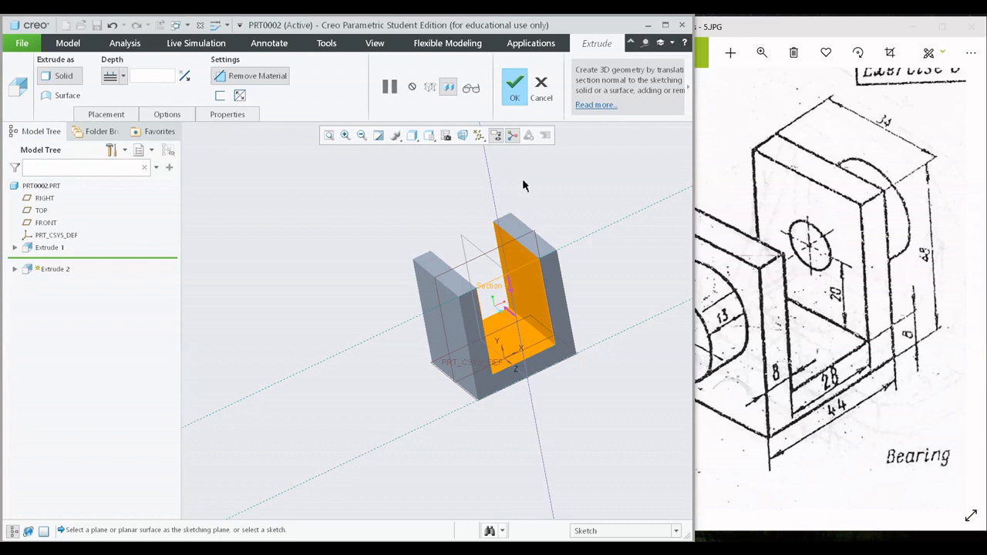
pyautogui.click(513, 86)
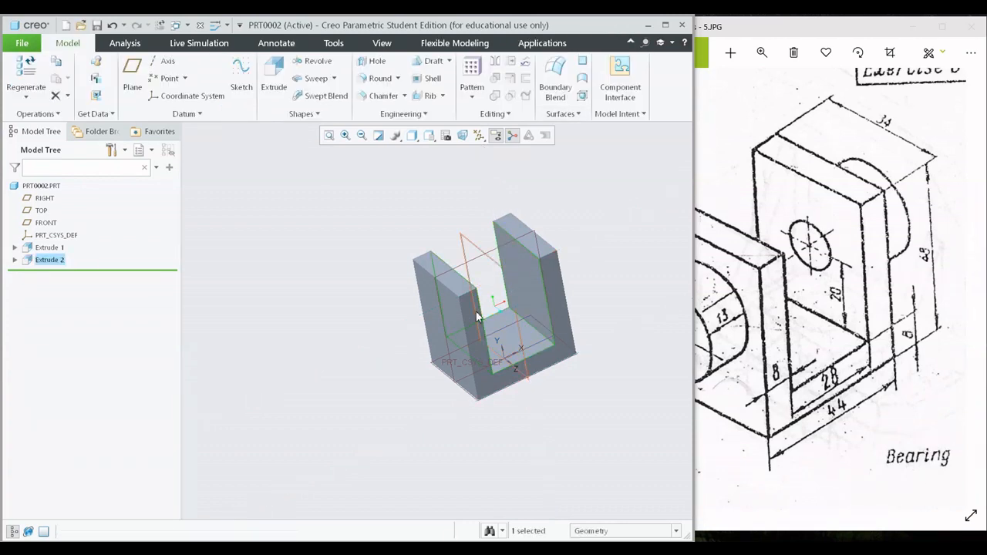
# - Start a new extrusion sketch on the outer face of the bracket's left wall and orient the view to the sketch plane
pyautogui.moveTo(477, 312); pyautogui.dragTo(493, 311, button='middle')
pyautogui.moveTo(789, 348); pyautogui.dragTo(846, 348)
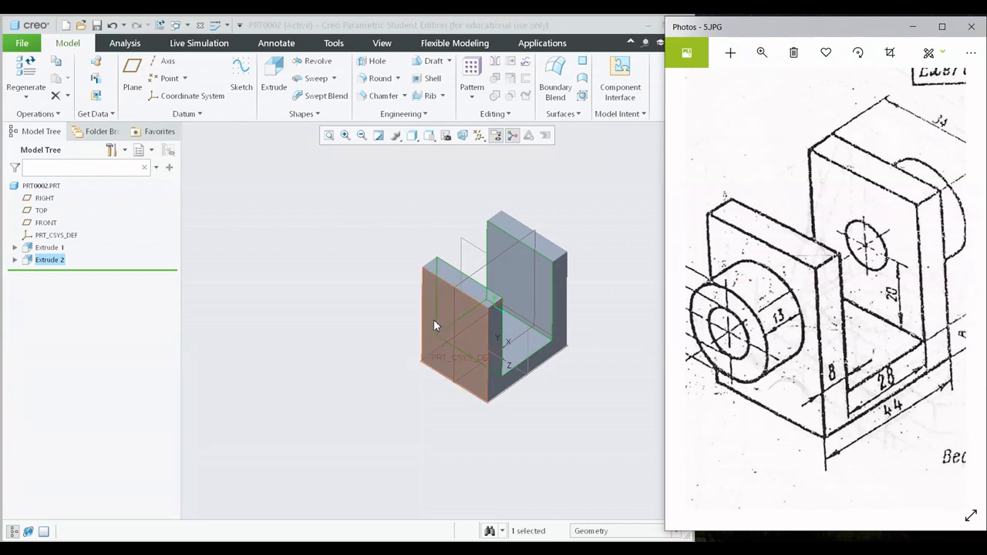
pyautogui.click(378, 193)
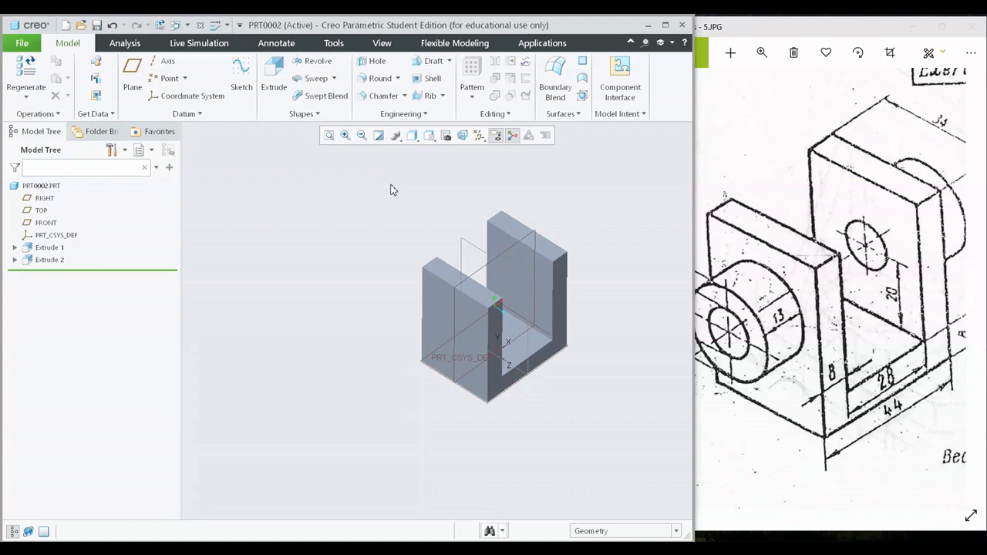
pyautogui.click(283, 82)
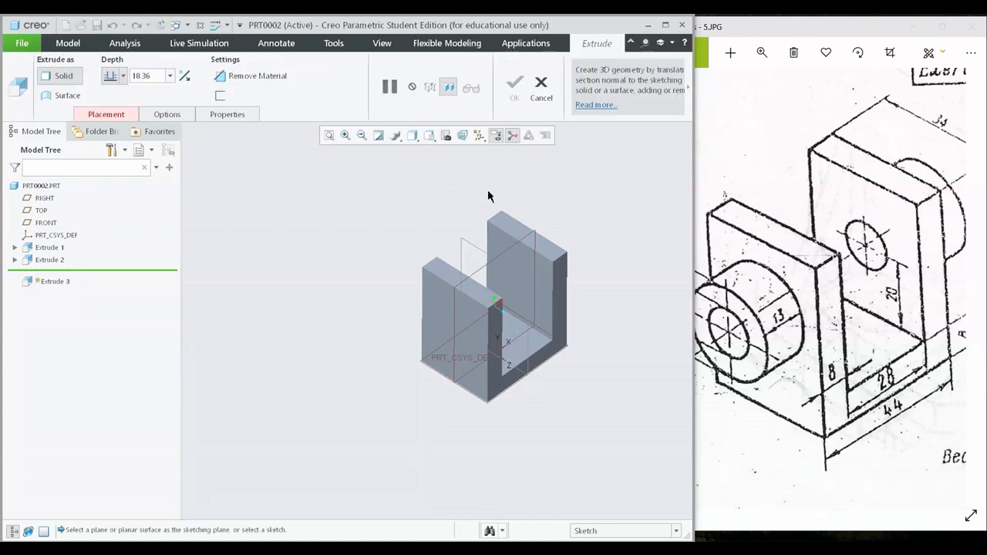
pyautogui.click(446, 301)
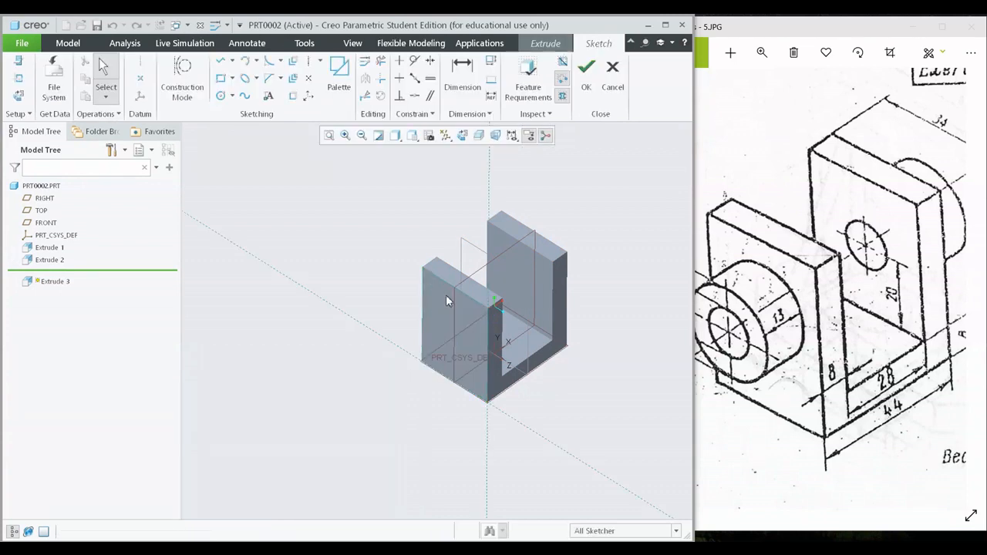
pyautogui.click(462, 135)
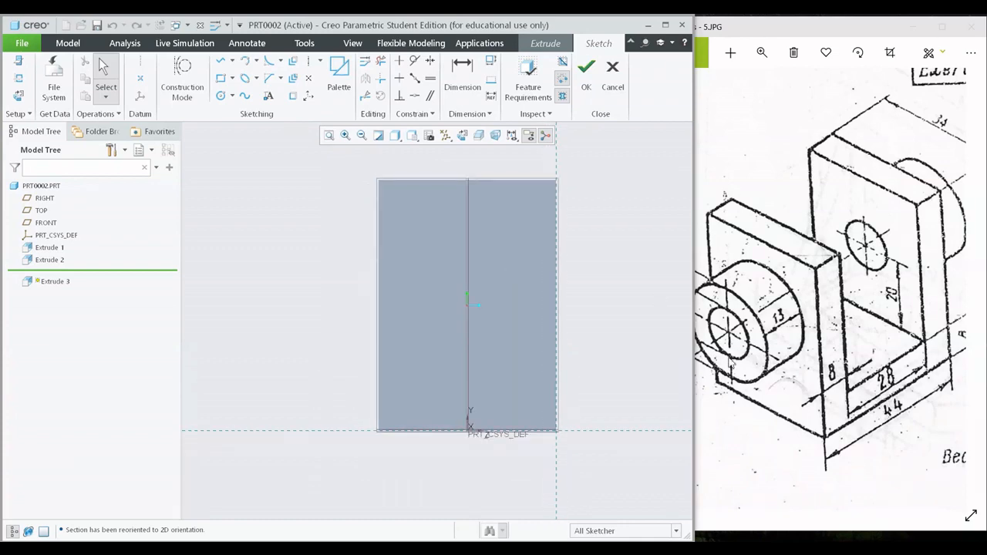
# - Bring the drawing's boss dimensions into view and add the cutout's floor surface as a horizontal sketch reference
pyautogui.click(771, 328)
pyautogui.scroll(-3, 804, 326)
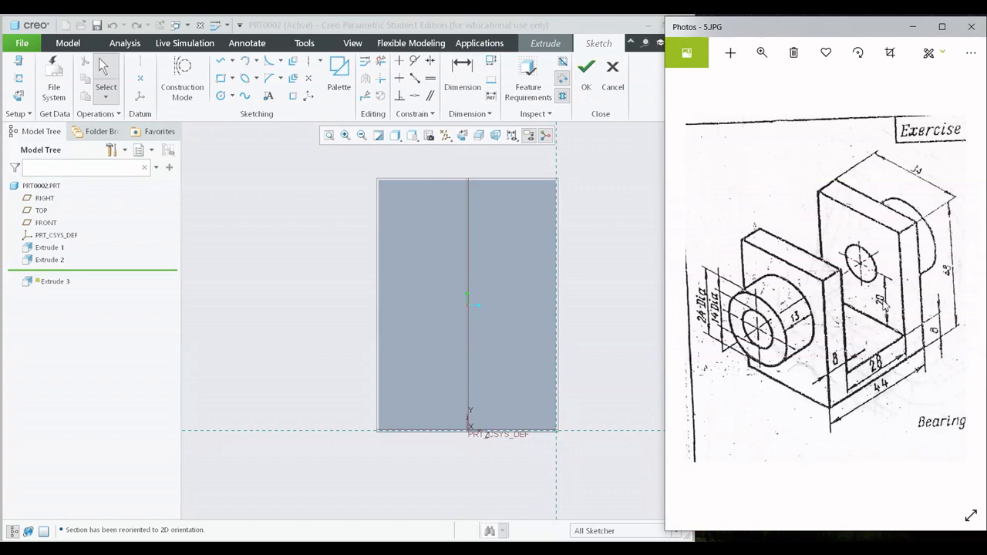
pyautogui.click(17, 79)
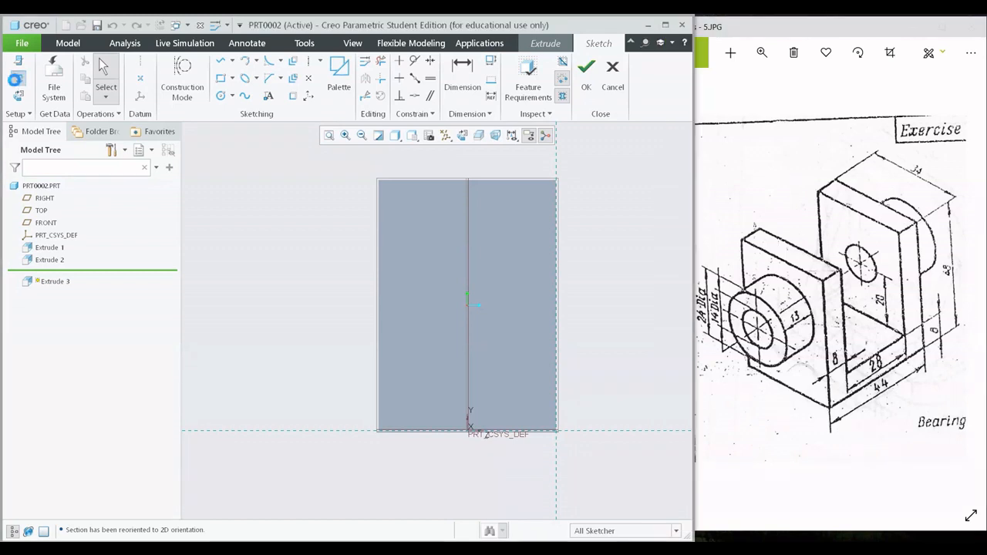
pyautogui.click(438, 388)
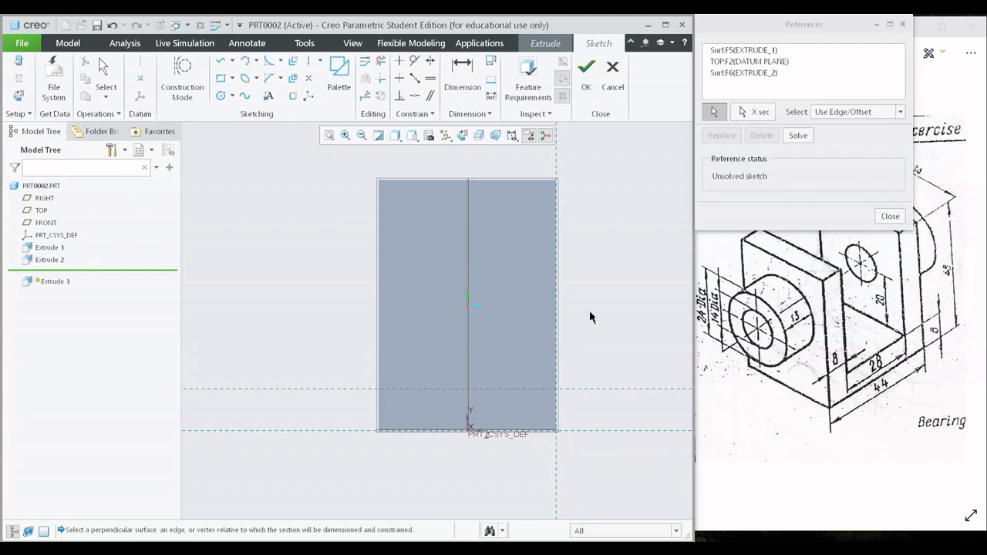
pyautogui.click(889, 216)
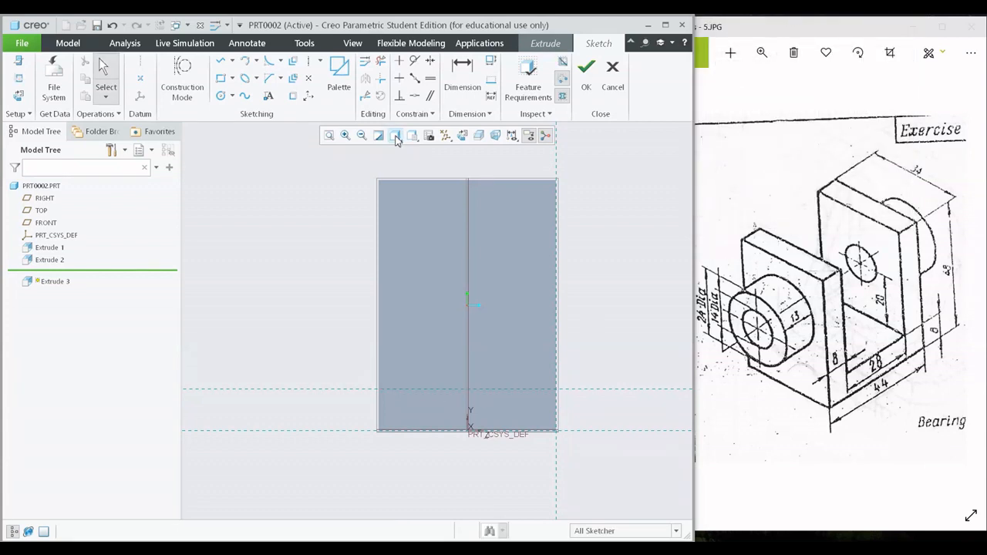
# - Set the display style to Hidden Line, inspect the bracket in 3D and return to the sketch view
pyautogui.click(396, 139)
pyautogui.click(423, 205)
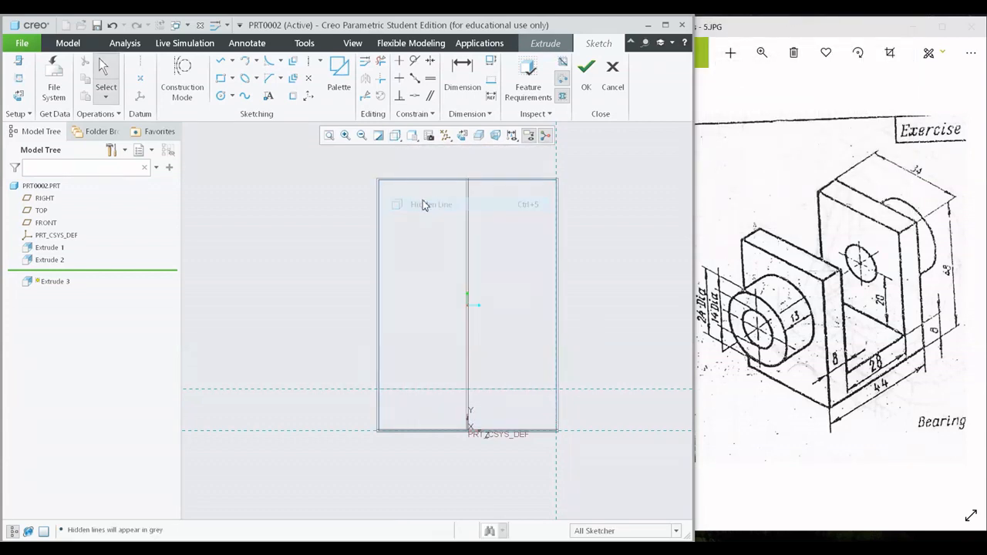
pyautogui.hotkey('ctrl', 'd')
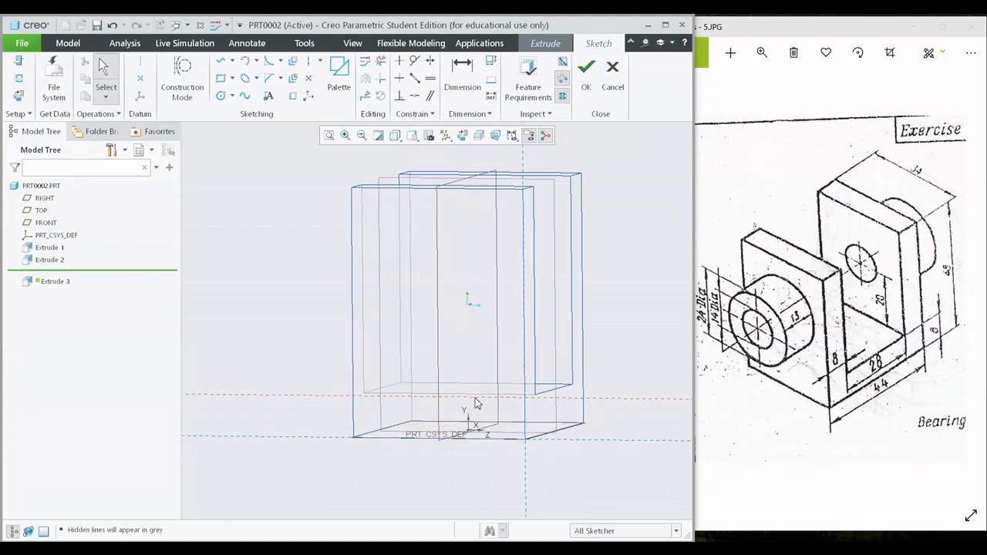
pyautogui.click(462, 135)
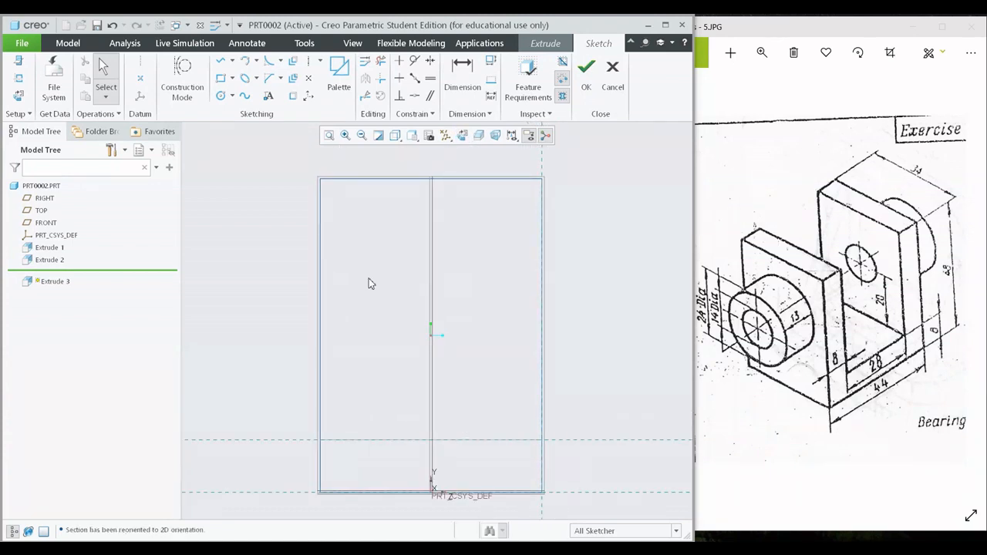
# - Add the FRONT datum plane as a vertical sketch reference through the middle of the wall face
pyautogui.click(221, 96)
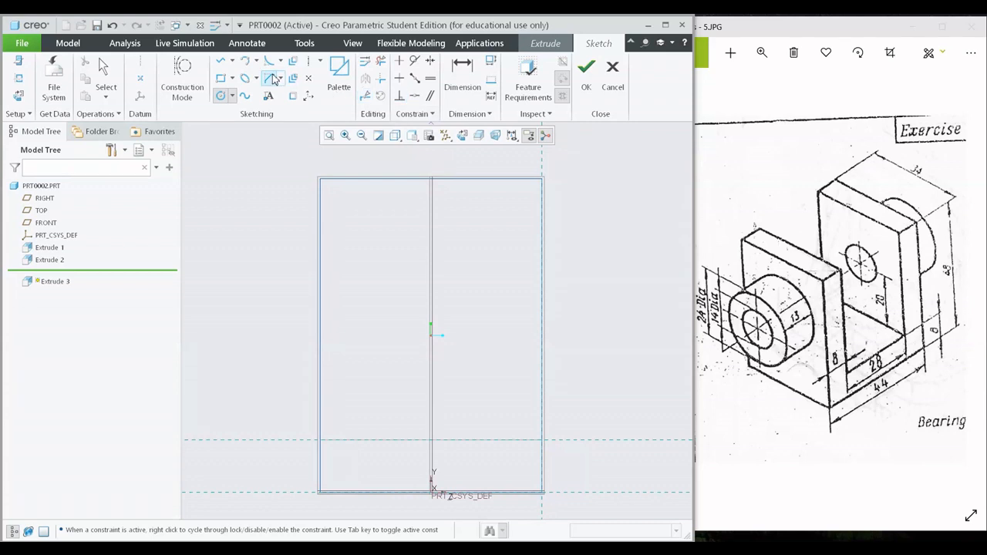
pyautogui.click(19, 78)
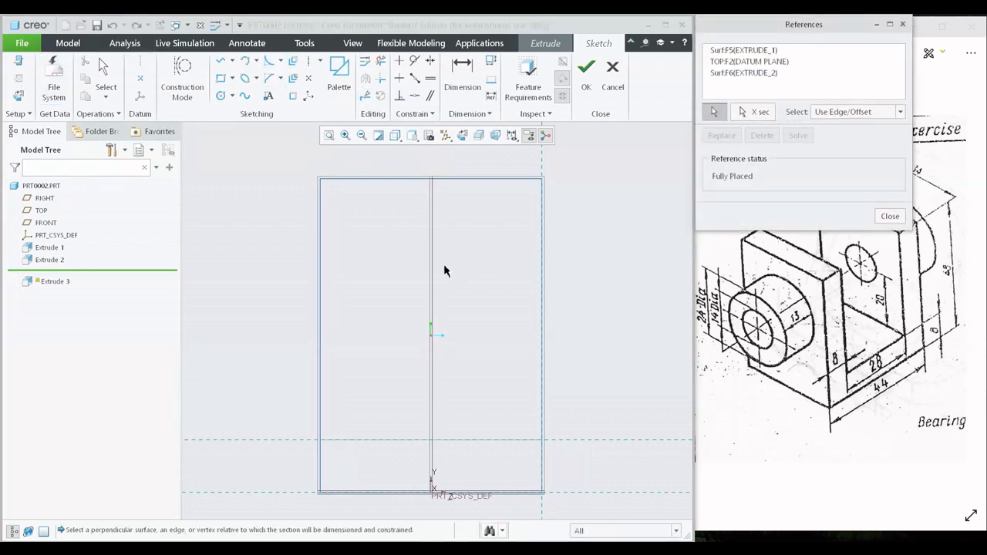
pyautogui.click(433, 274)
pyautogui.scroll(3, 474, 283)
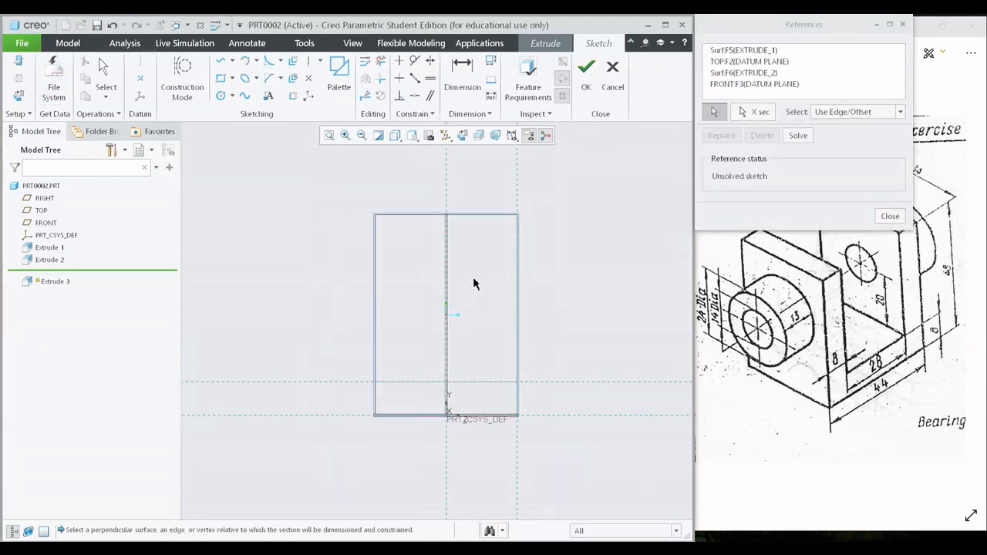
pyautogui.click(890, 216)
pyautogui.scroll(-2, 491, 287)
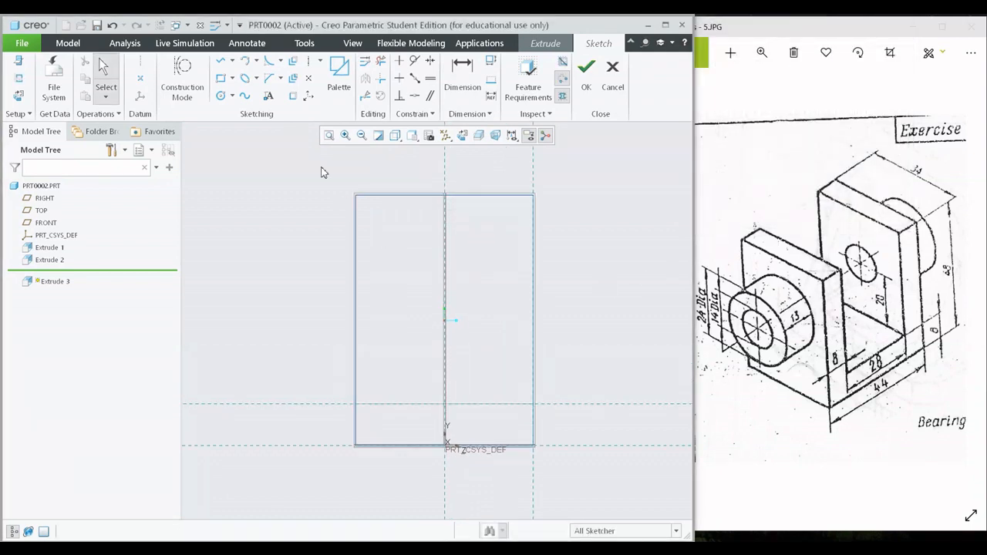
# - Sketch a circle centred on the vertical FRONT reference of the wall face and set its diameter to 24
pyautogui.click(221, 95)
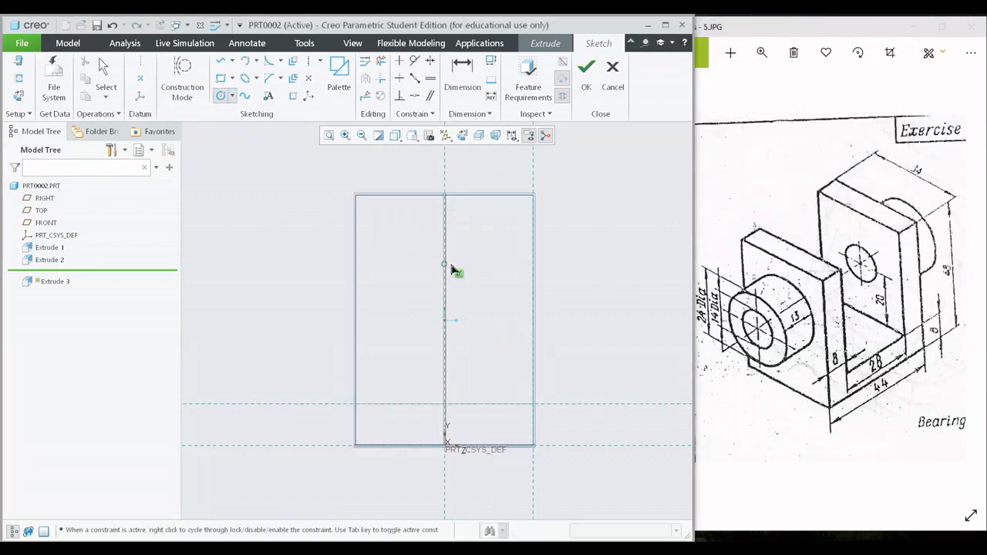
pyautogui.click(445, 265)
pyautogui.click(468, 232)
pyautogui.middleClick(517, 369)
pyautogui.doubleClick(381, 227)
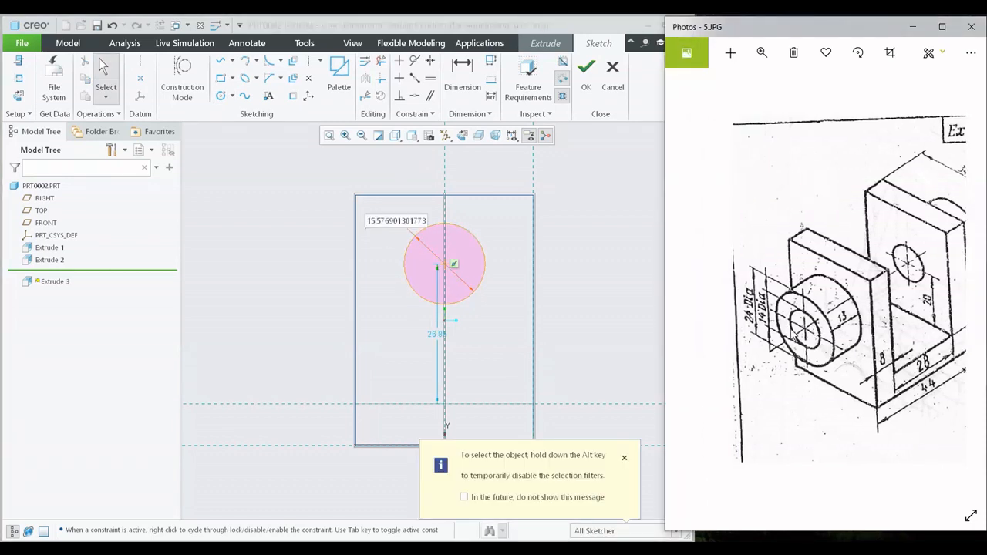
pyautogui.click(393, 221)
pyautogui.doubleClick(393, 220)
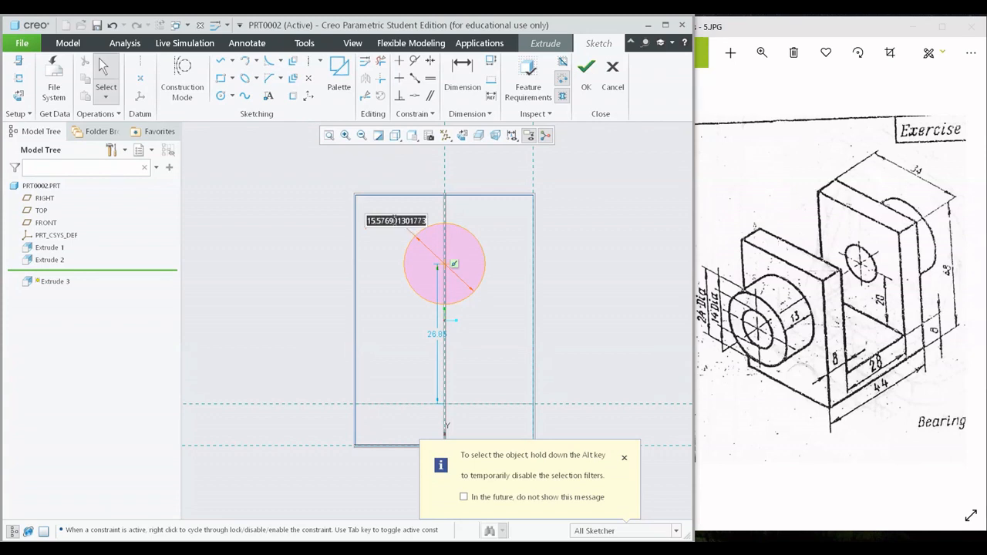
pyautogui.write('24')
pyautogui.press('Return')
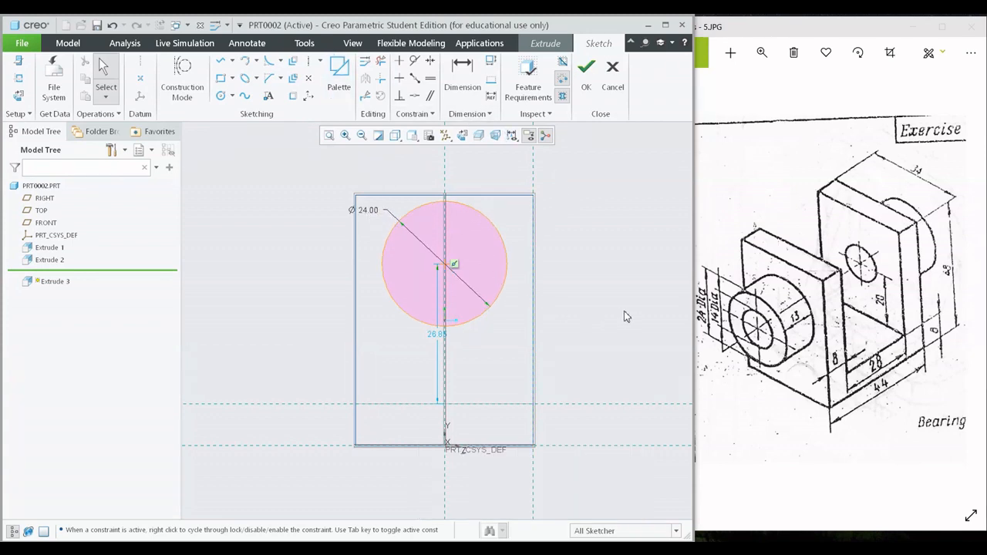
# - Set the circle centre's height above the cutout floor reference to 20 and finish the sketch
pyautogui.doubleClick(444, 339)
pyautogui.write('20')
pyautogui.press('Return')
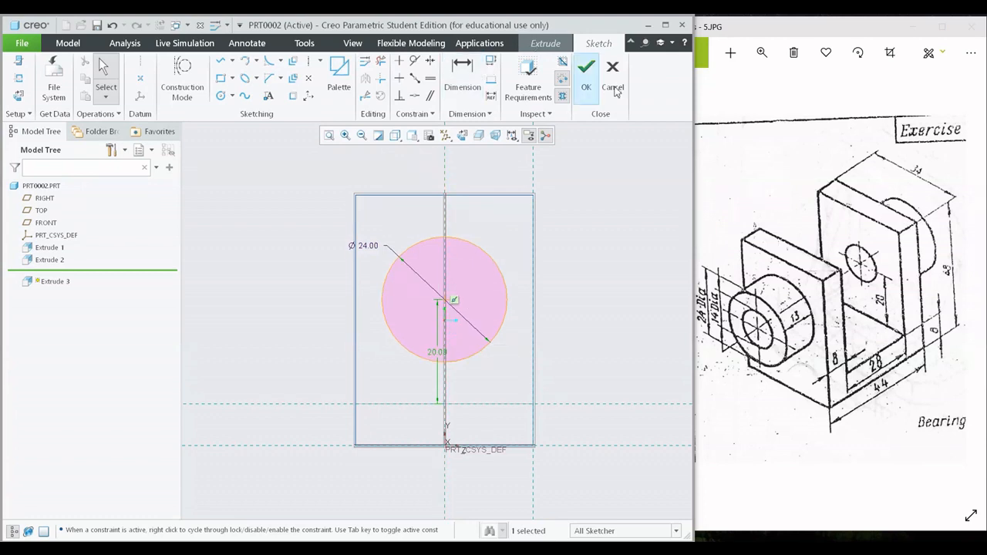
pyautogui.click(588, 87)
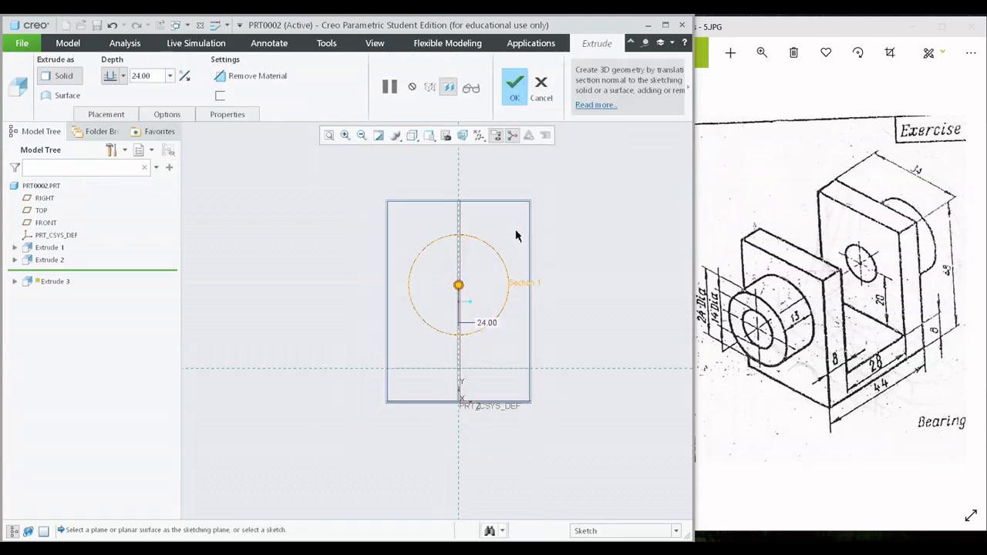
# - Set the display style to Shading and extrude the 24-diameter circle outward from the wall to a depth of 13
pyautogui.click(412, 136)
pyautogui.click(436, 177)
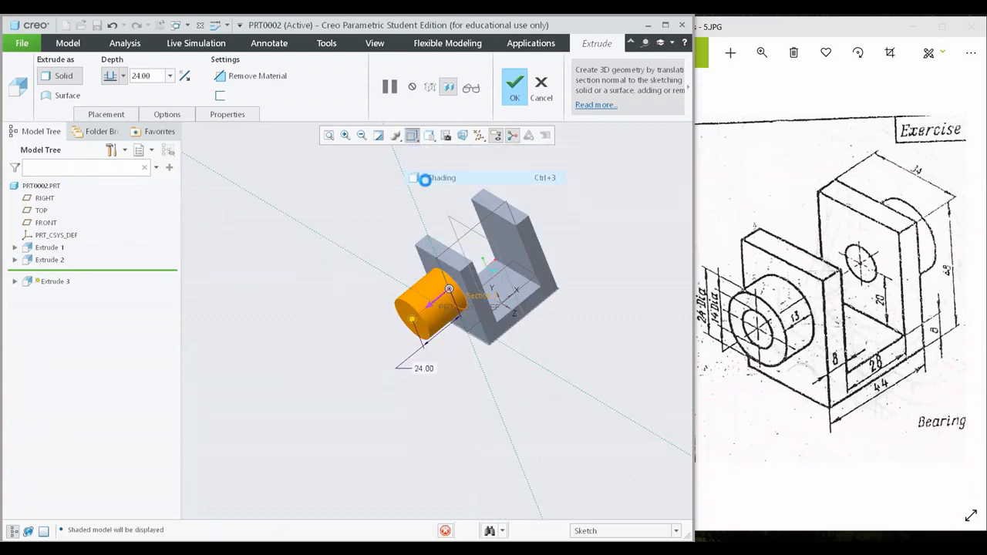
pyautogui.moveTo(488, 246)
pyautogui.mouseDown(button='middle')
pyautogui.moveTo(478, 224)
pyautogui.moveTo(499, 237)
pyautogui.mouseUp(button='middle')
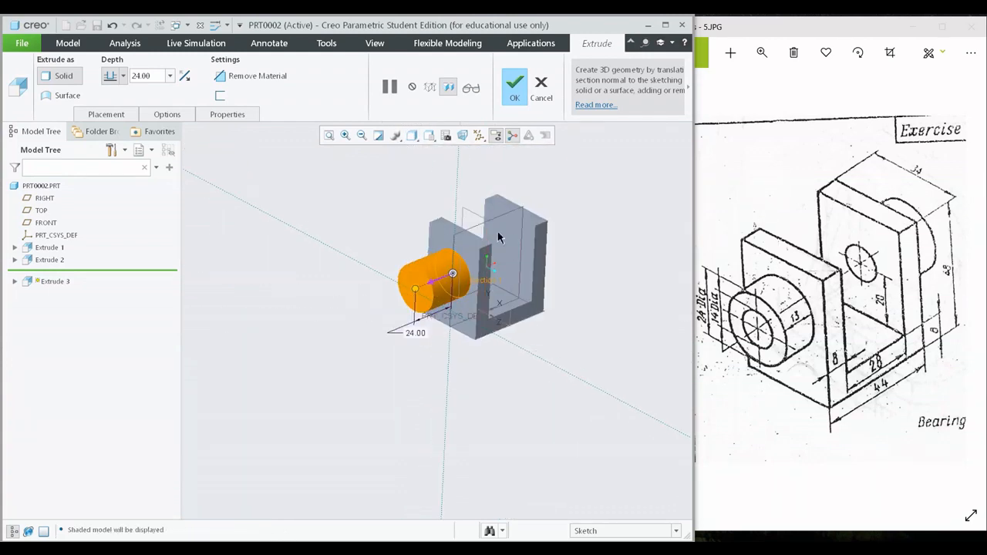
pyautogui.click(828, 286)
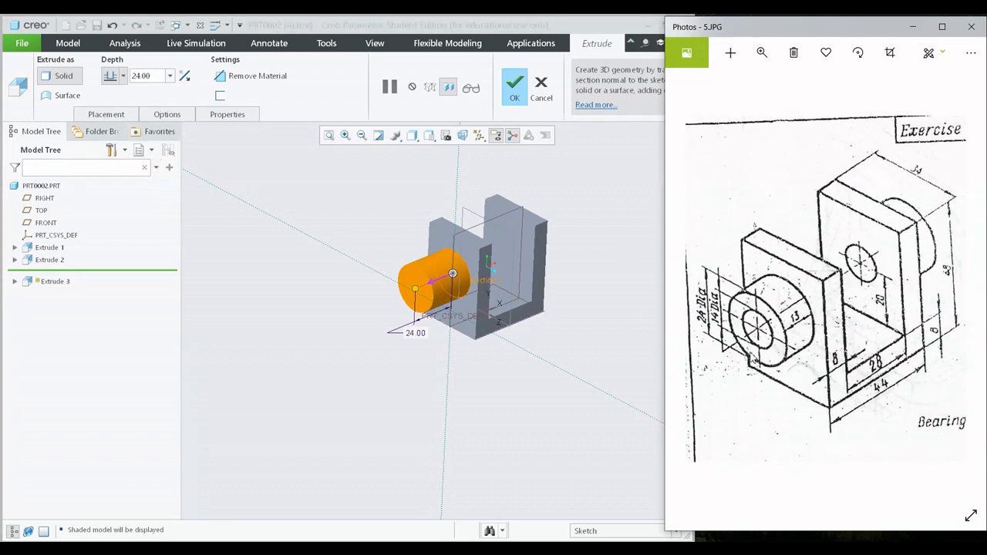
pyautogui.doubleClick(145, 77)
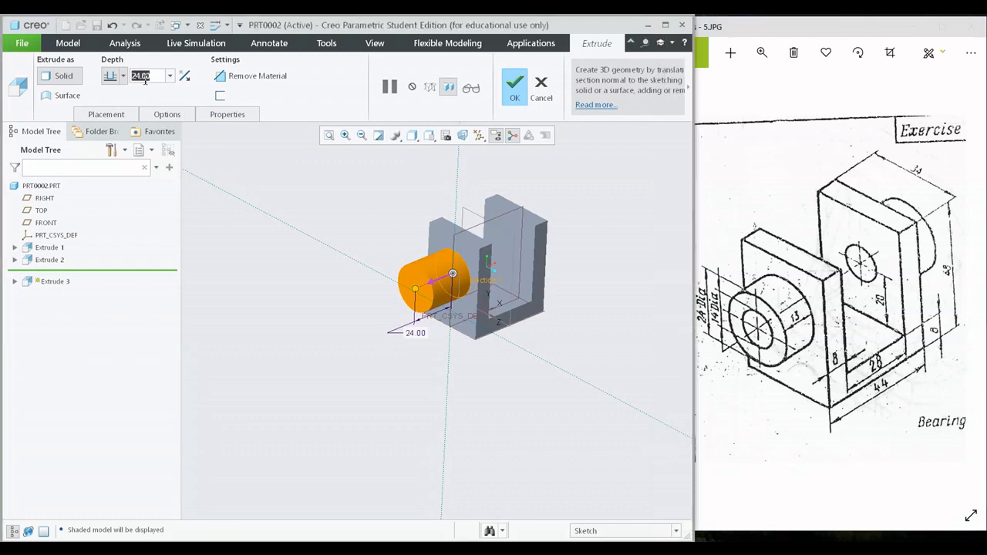
pyautogui.write('13')
pyautogui.press('Return')
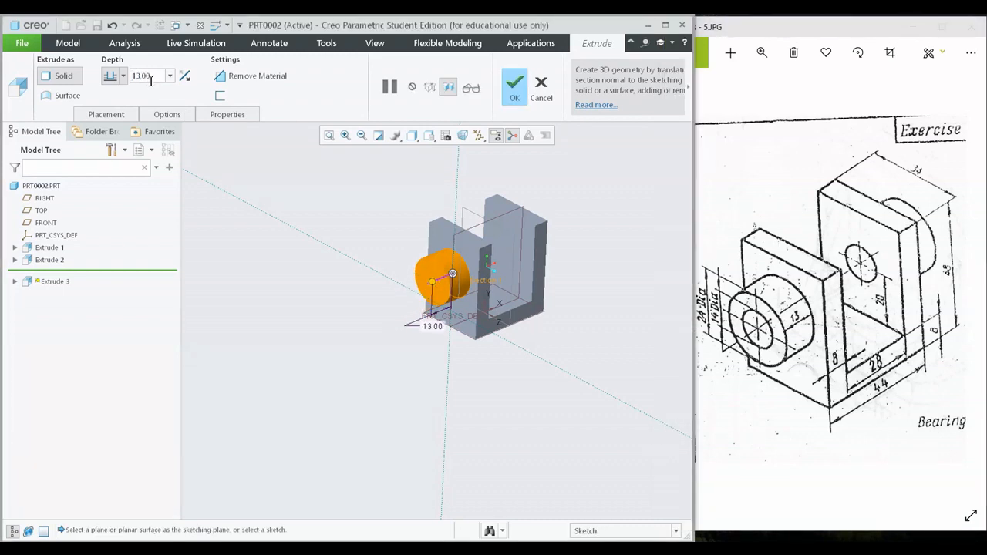
pyautogui.click(514, 94)
# - Start a new extrusion sketch on the outer face of the opposite wall and orient the view to the sketch plane
pyautogui.moveTo(466, 232); pyautogui.dragTo(455, 276, button='middle')
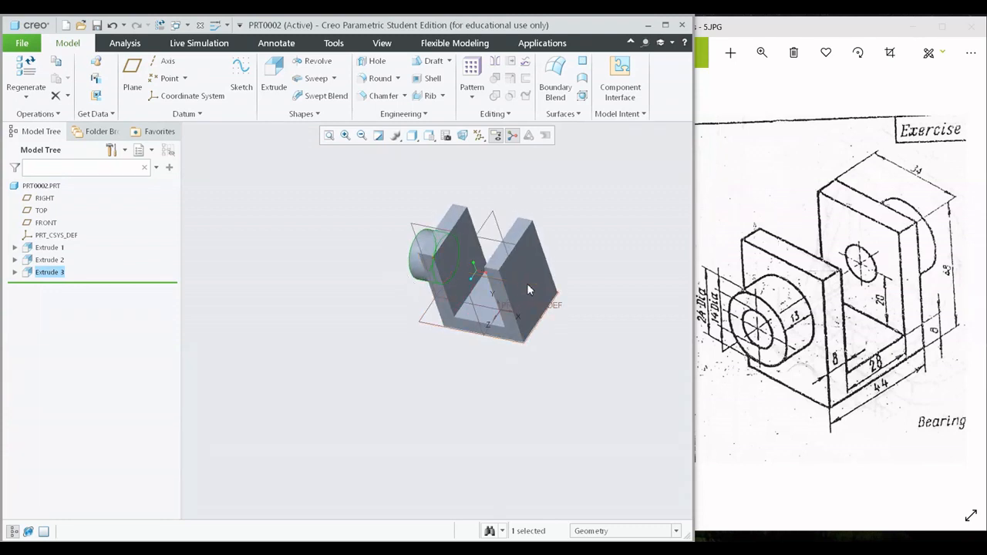
pyautogui.click(531, 262)
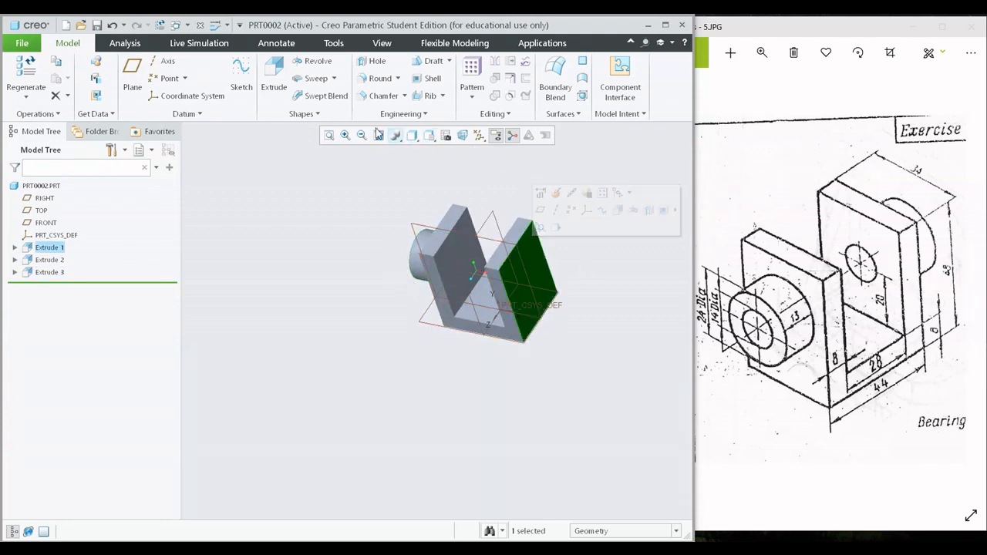
pyautogui.moveTo(483, 231); pyautogui.dragTo(446, 208, button='middle')
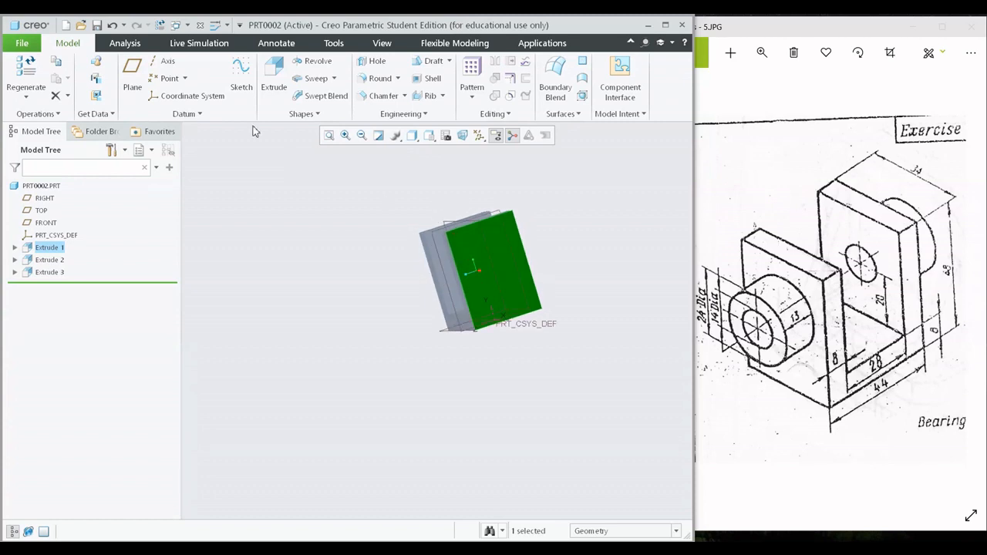
pyautogui.click(268, 88)
pyautogui.click(466, 137)
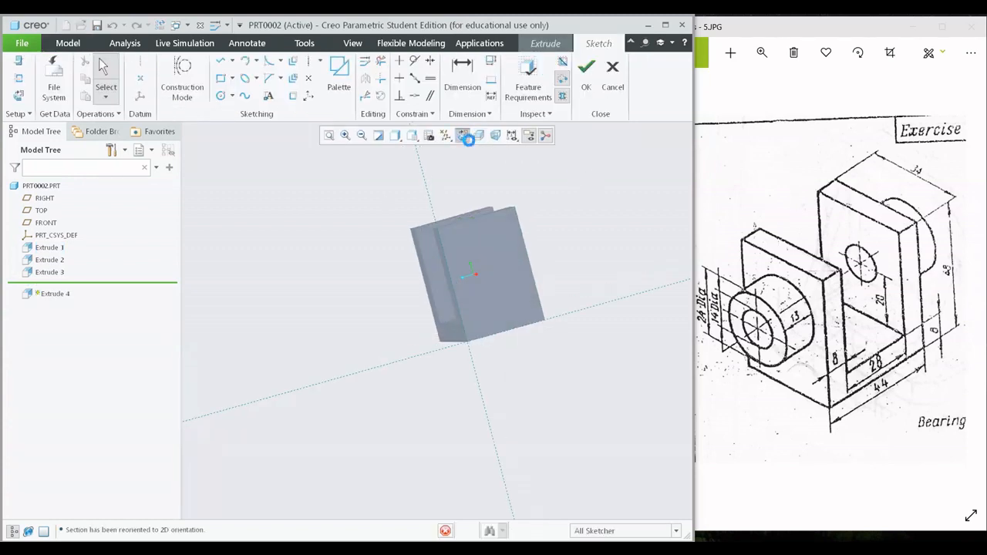
# - Add the cutout's floor surface and the first boss's cylindrical surface as sketch references
pyautogui.click(18, 78)
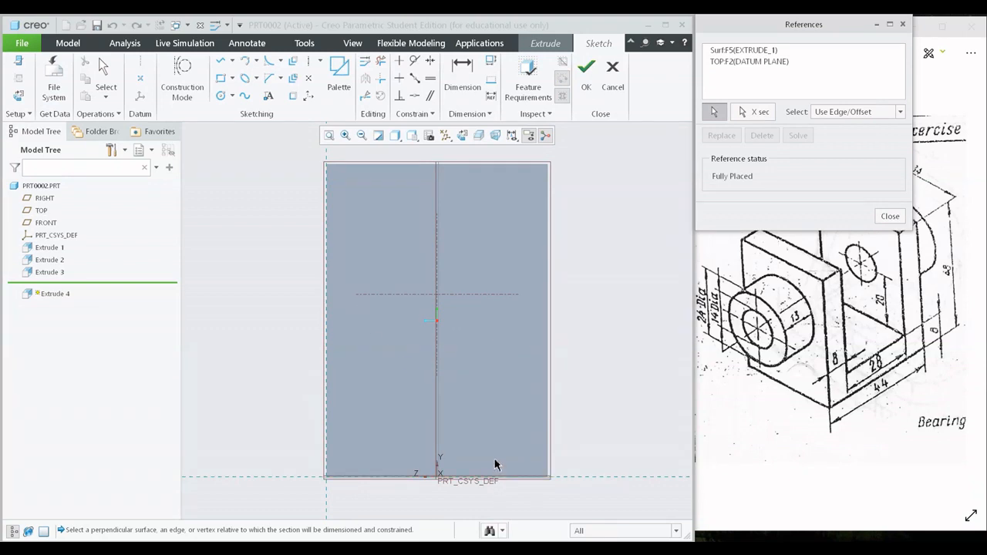
pyautogui.click(498, 425)
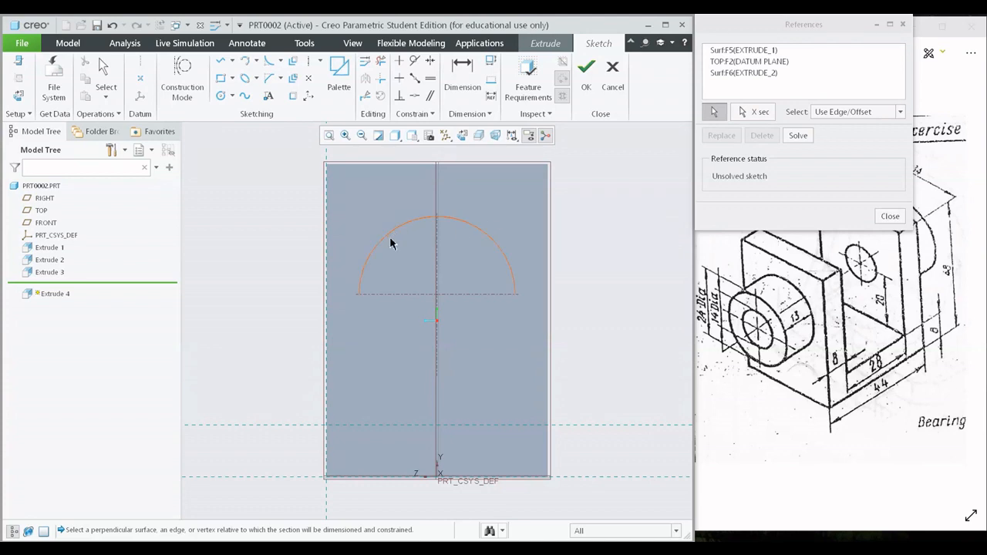
pyautogui.click(379, 241)
pyautogui.click(889, 216)
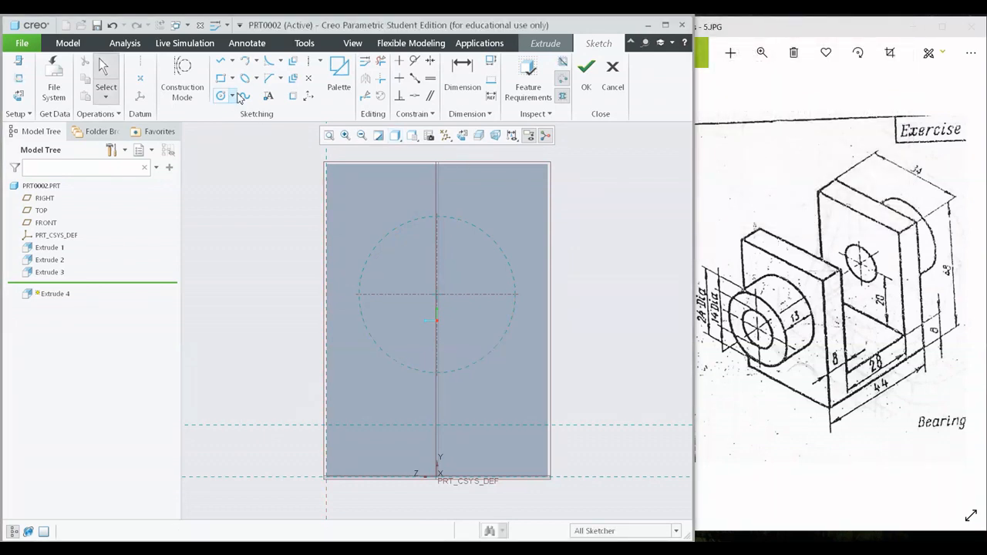
# - Add the FRONT datum plane as a vertical sketch reference through the middle of the opposite wall's face
pyautogui.click(18, 77)
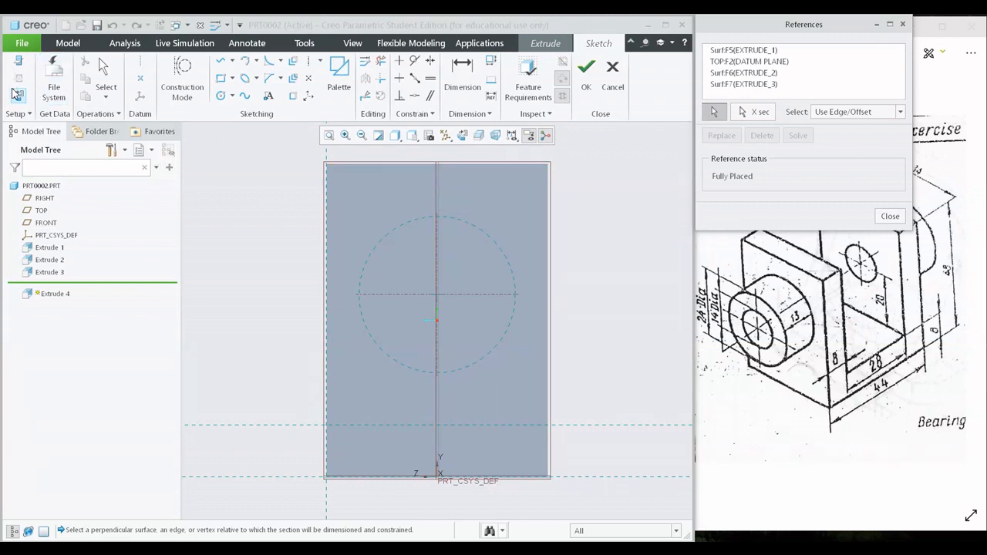
pyautogui.click(438, 181)
pyautogui.scroll(3, 450, 247)
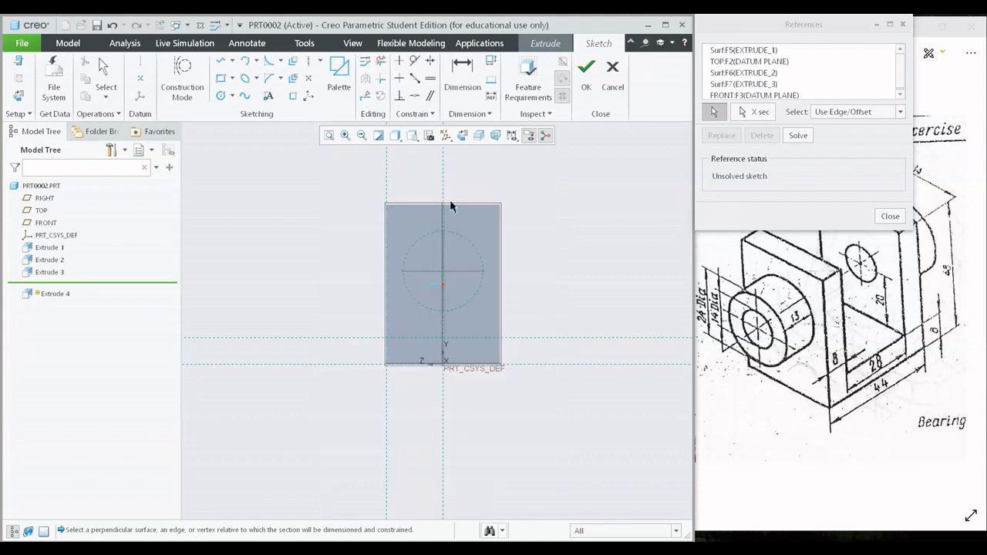
pyautogui.click(890, 217)
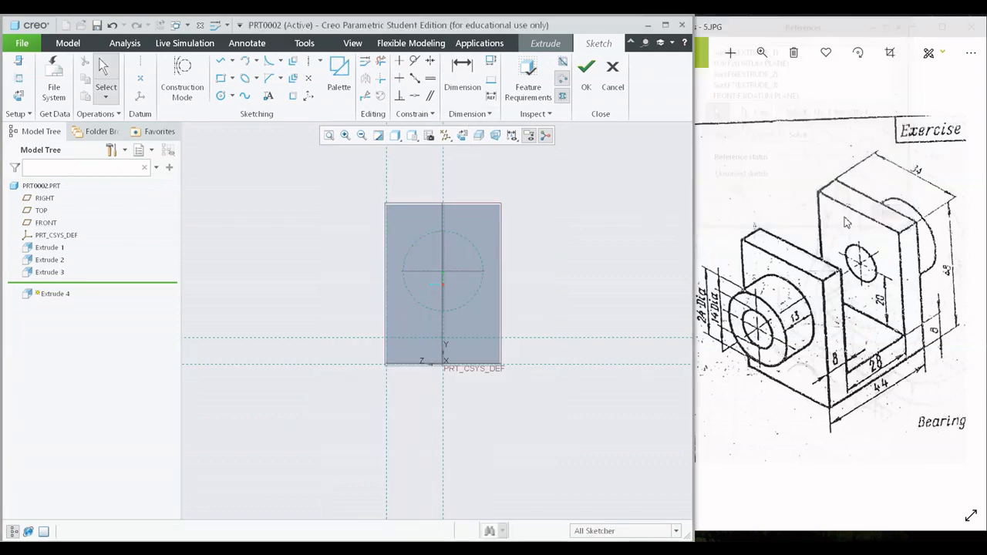
# - Sketch a circle centred on the first boss's axis and matching its referenced outline
pyautogui.click(222, 97)
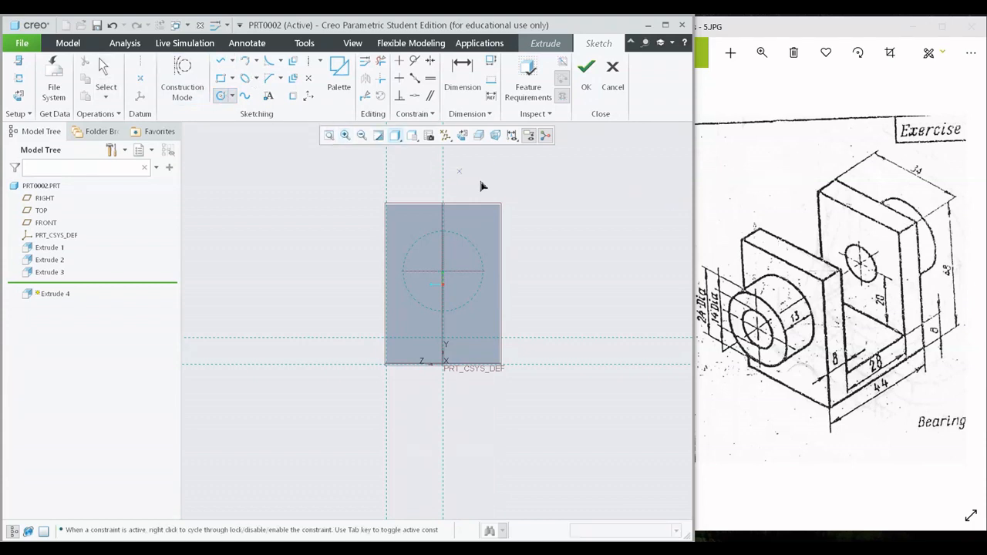
pyautogui.scroll(-5, 447, 279)
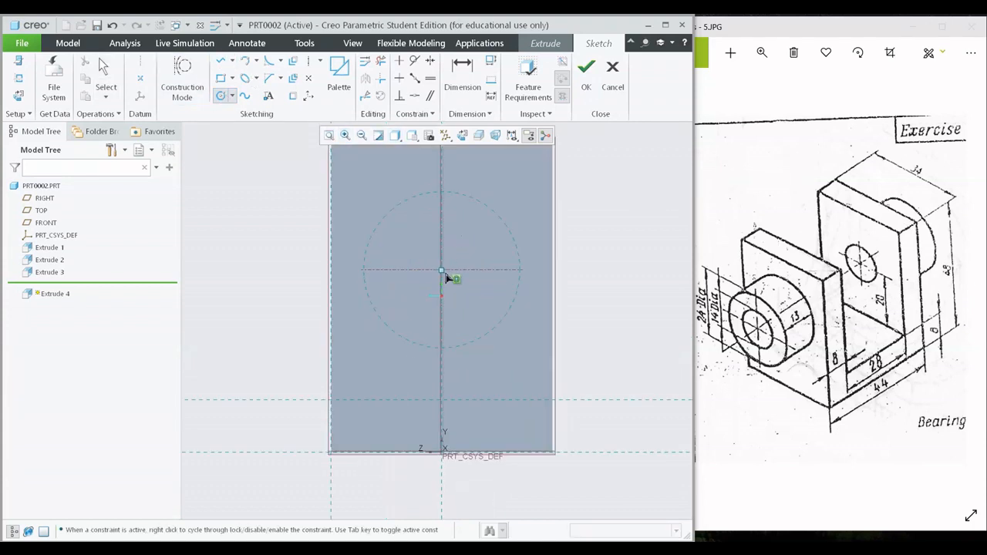
pyautogui.scroll(2, 438, 276)
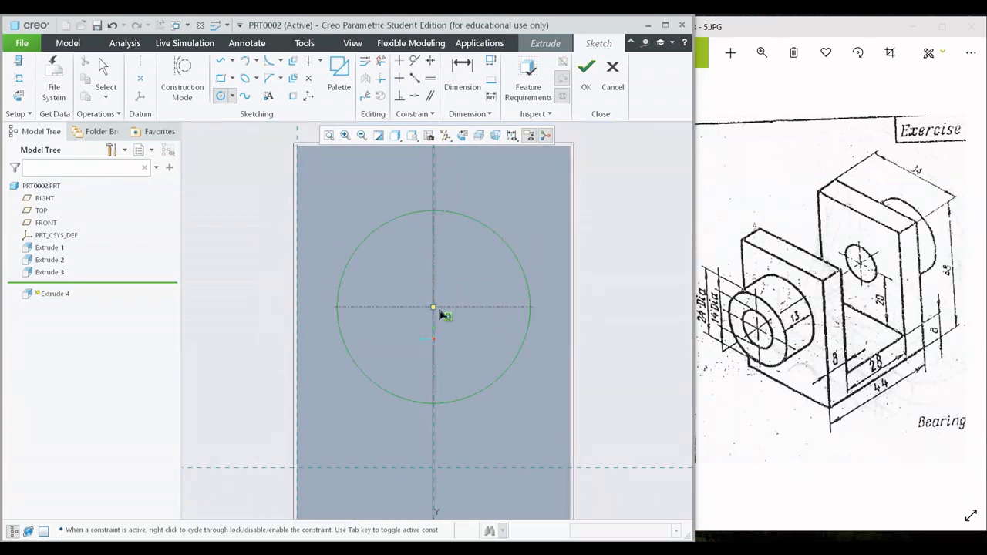
pyautogui.click(505, 253)
pyautogui.click(507, 253)
pyautogui.click(340, 322)
pyautogui.middleClick(345, 322)
pyautogui.click(341, 321)
pyautogui.middleClick(485, 323)
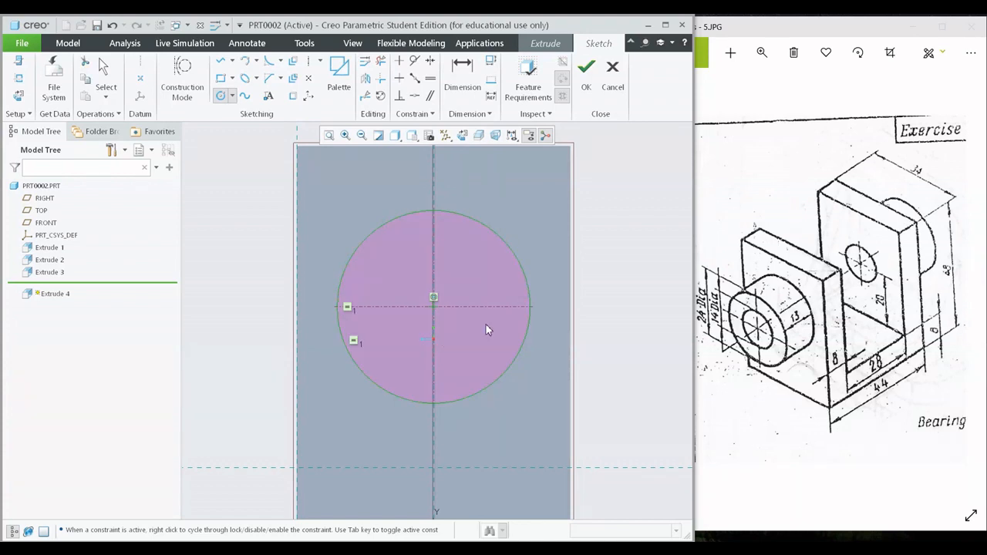
pyautogui.middleClick(486, 323)
# - Finish the circle sketch and extrude it outward from the opposite wall to a depth of 13
pyautogui.scroll(3, 477, 339)
pyautogui.moveTo(535, 260)
pyautogui.mouseDown(button='middle')
pyautogui.moveTo(493, 280)
pyautogui.moveTo(434, 284)
pyautogui.mouseUp(button='middle')
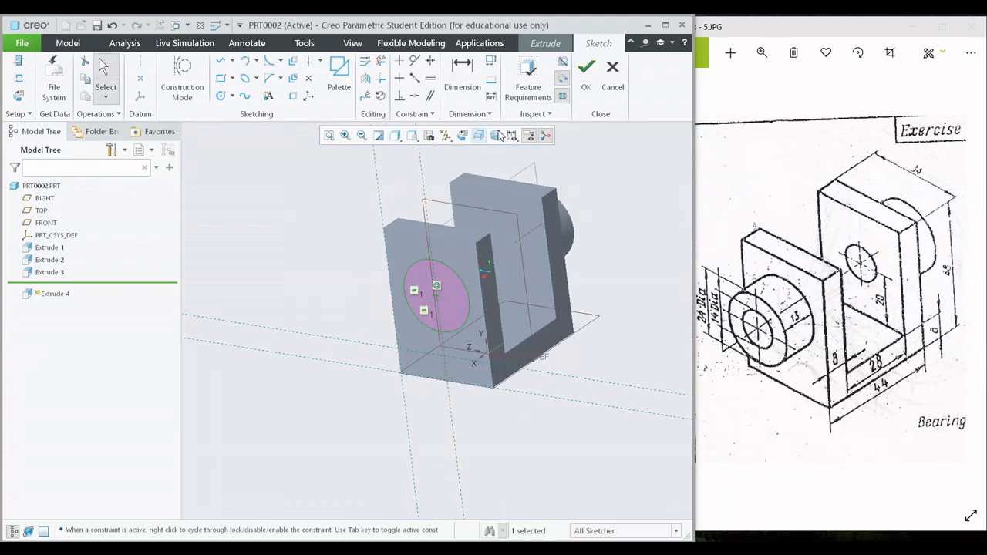
pyautogui.click(586, 77)
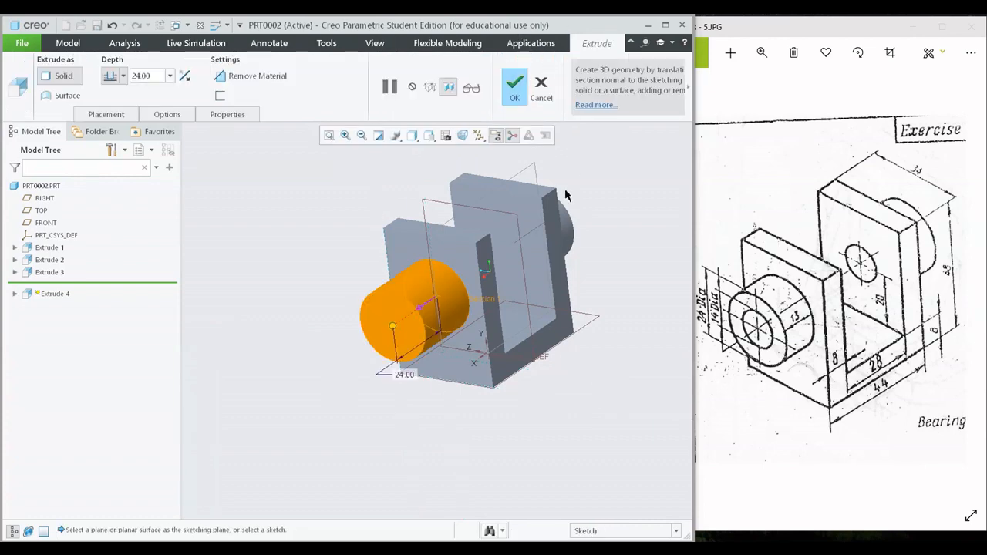
pyautogui.moveTo(569, 196)
pyautogui.mouseDown(button='middle')
pyautogui.moveTo(569, 231)
pyautogui.moveTo(550, 212)
pyautogui.moveTo(565, 207)
pyautogui.mouseUp(button='middle')
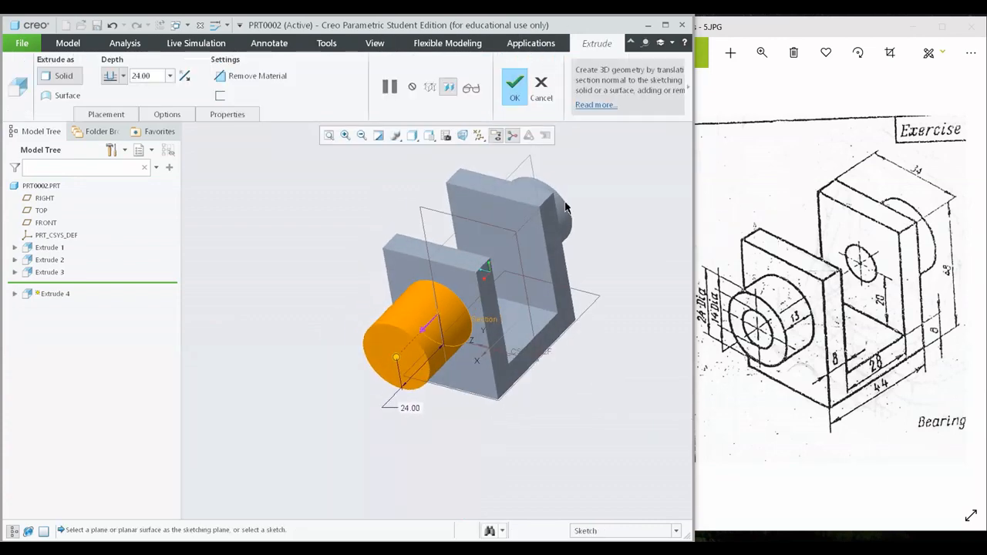
pyautogui.doubleClick(157, 80)
pyautogui.write('13')
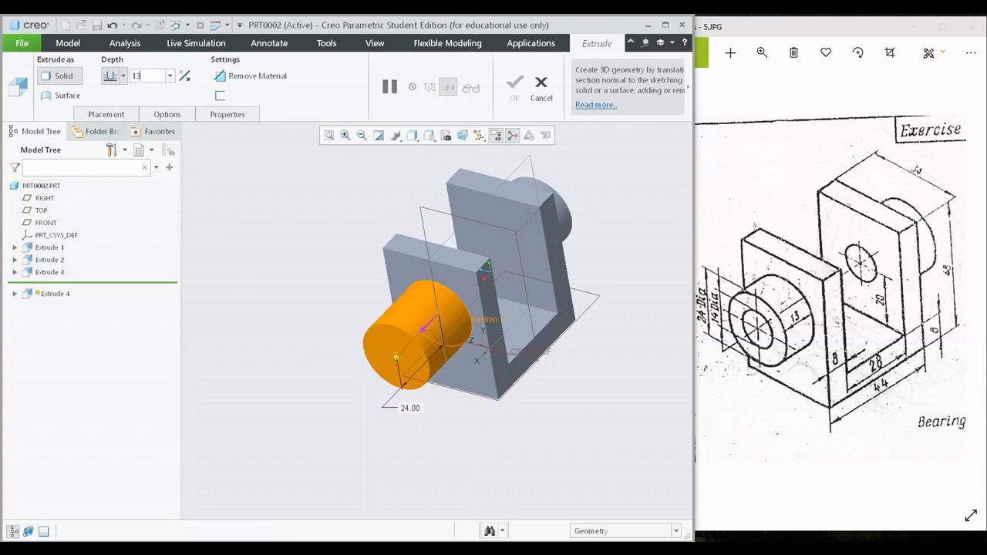
pyautogui.press('Return')
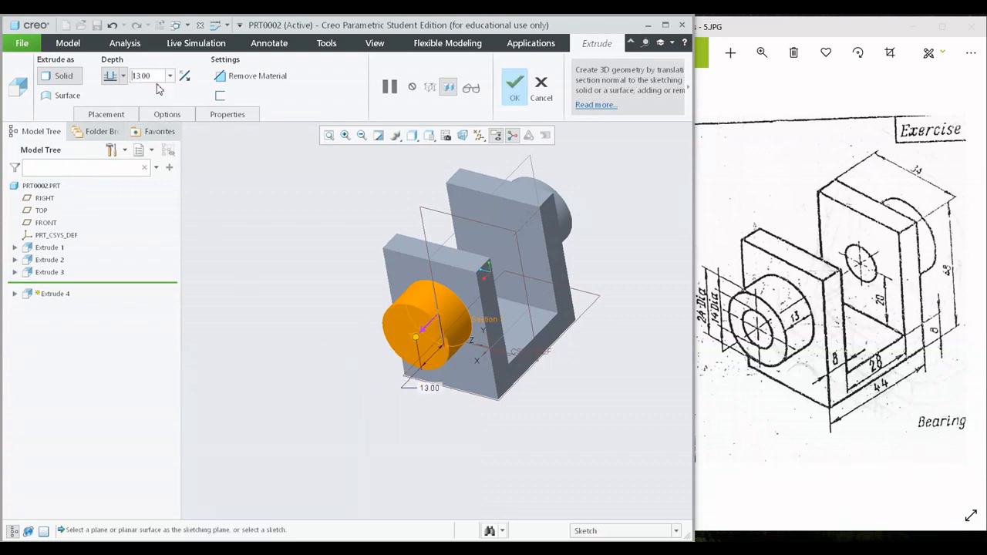
pyautogui.click(521, 88)
# - Examine the bracket and its two side bosses from several angles, comparing them with the reference drawing's boss dimensions
pyautogui.moveTo(550, 237); pyautogui.dragTo(521, 362, button='middle')
pyautogui.moveTo(349, 343)
pyautogui.mouseDown(button='middle')
pyautogui.moveTo(491, 303)
pyautogui.moveTo(437, 291)
pyautogui.moveTo(425, 334)
pyautogui.moveTo(346, 315)
pyautogui.moveTo(318, 343)
pyautogui.moveTo(313, 368)
pyautogui.mouseUp(button='middle')
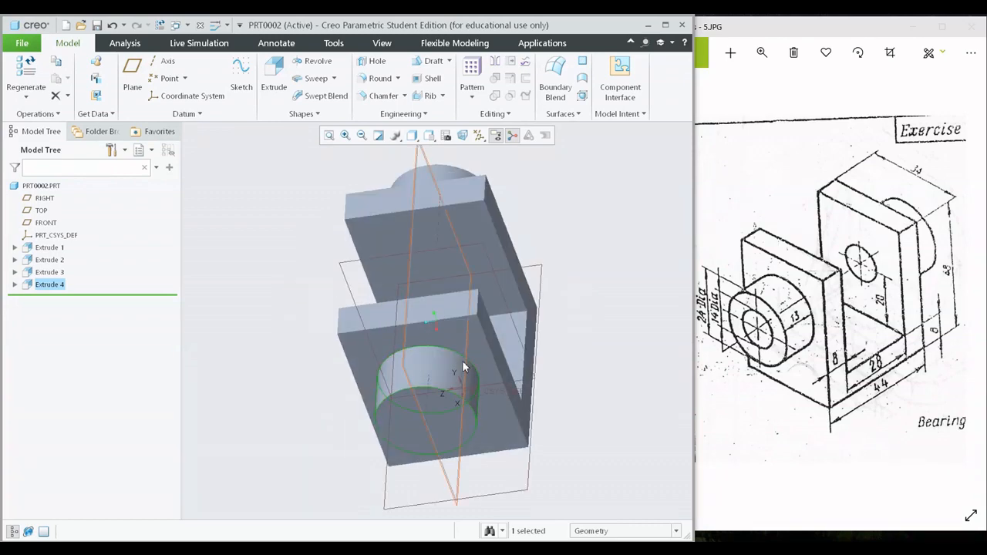
pyautogui.moveTo(784, 352); pyautogui.dragTo(825, 354)
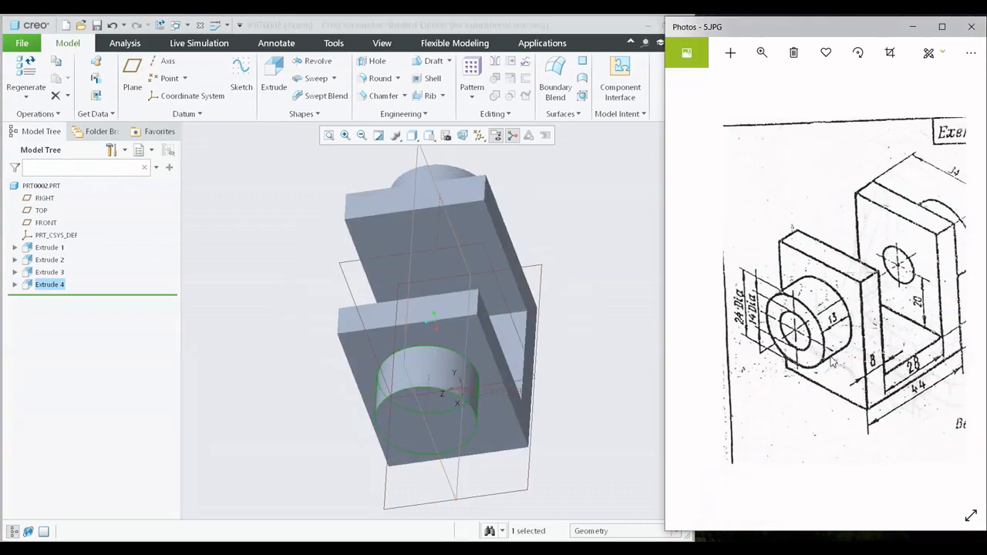
pyautogui.moveTo(532, 368)
pyautogui.mouseDown(button='middle')
pyautogui.moveTo(516, 300)
pyautogui.moveTo(487, 334)
pyautogui.moveTo(310, 347)
pyautogui.moveTo(340, 366)
pyautogui.moveTo(361, 340)
pyautogui.moveTo(317, 363)
pyautogui.moveTo(282, 352)
pyautogui.moveTo(443, 341)
pyautogui.moveTo(319, 352)
pyautogui.moveTo(266, 382)
pyautogui.mouseUp(button='middle')
pyautogui.scroll(3, 336, 342)
pyautogui.moveTo(295, 375); pyautogui.dragTo(331, 386, button='middle')
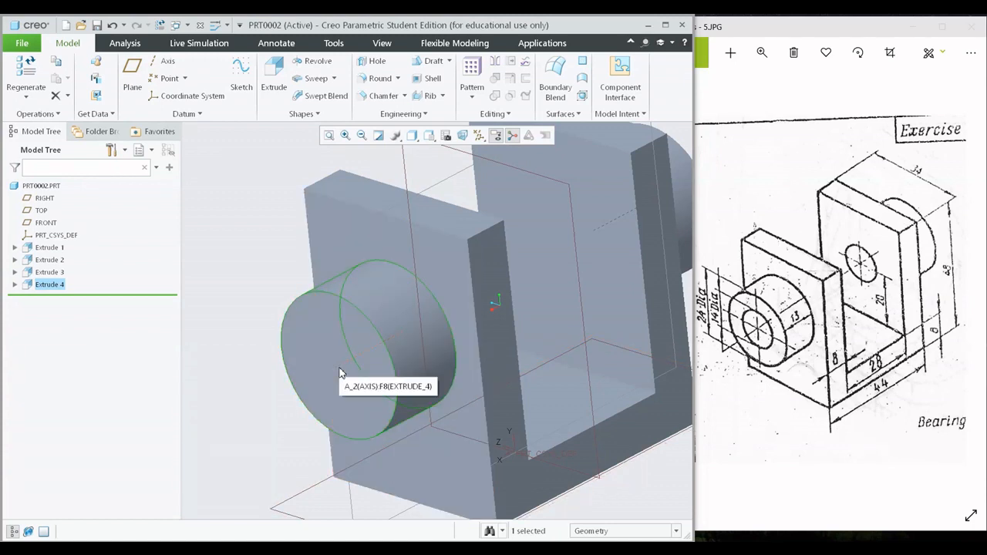
pyautogui.scroll(1, 476, 355)
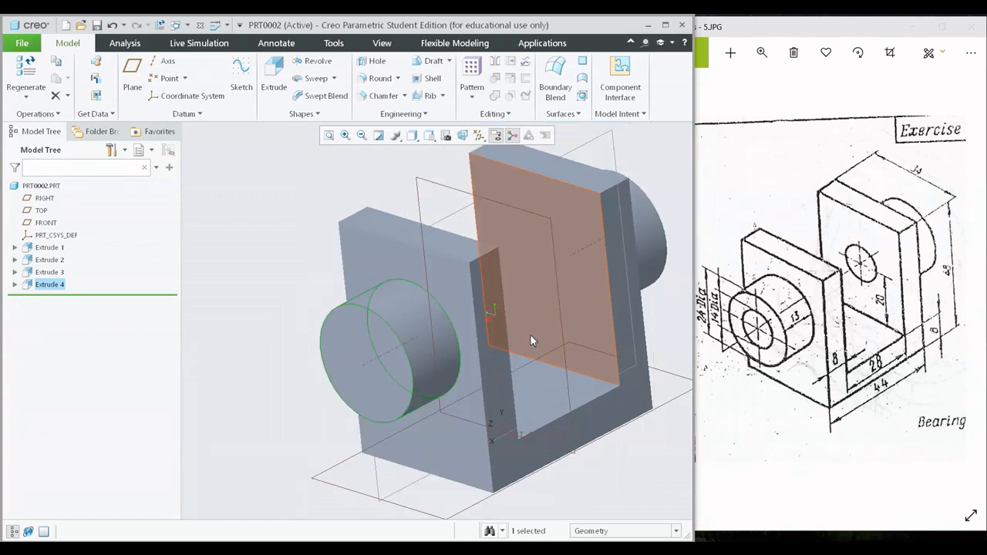
pyautogui.keyDown('shift'); pyautogui.moveTo(530, 335); pyautogui.dragTo(464, 316, button='middle'); pyautogui.keyUp('shift')
pyautogui.moveTo(537, 337)
pyautogui.mouseDown(button='middle')
pyautogui.moveTo(525, 336)
pyautogui.moveTo(529, 299)
pyautogui.mouseUp(button='middle')
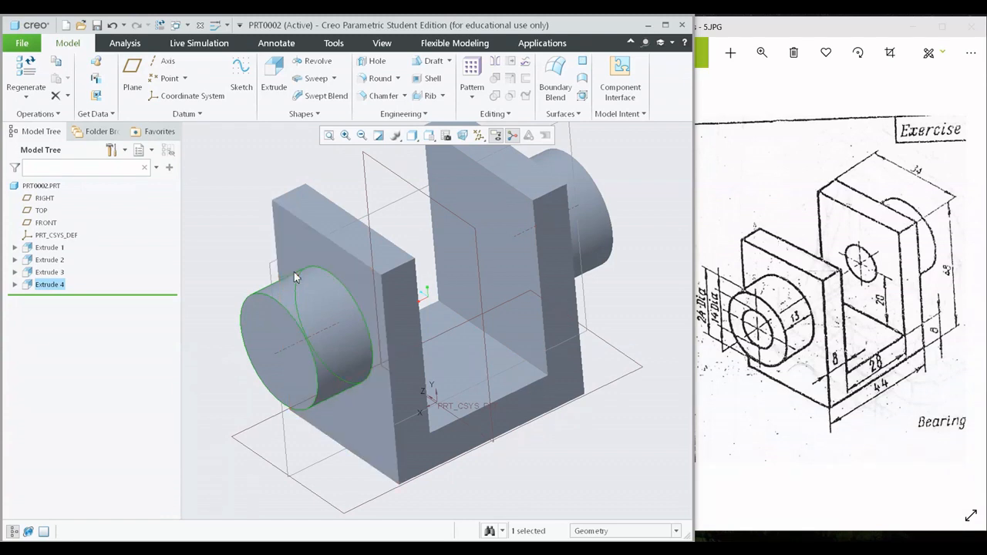
# - Start an extrude sketch on the outer end face of the boss and orient the view square to it
pyautogui.click(274, 77)
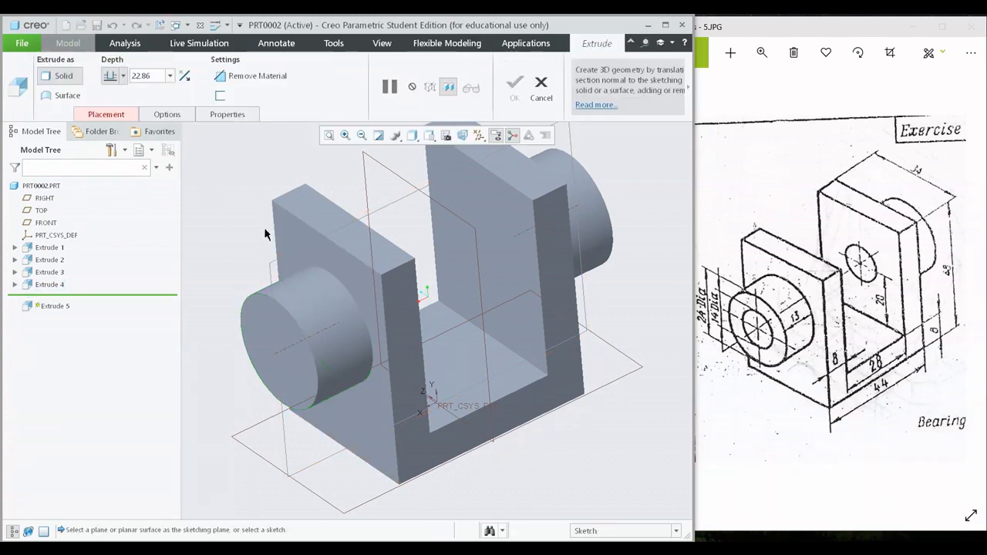
pyautogui.click(262, 315)
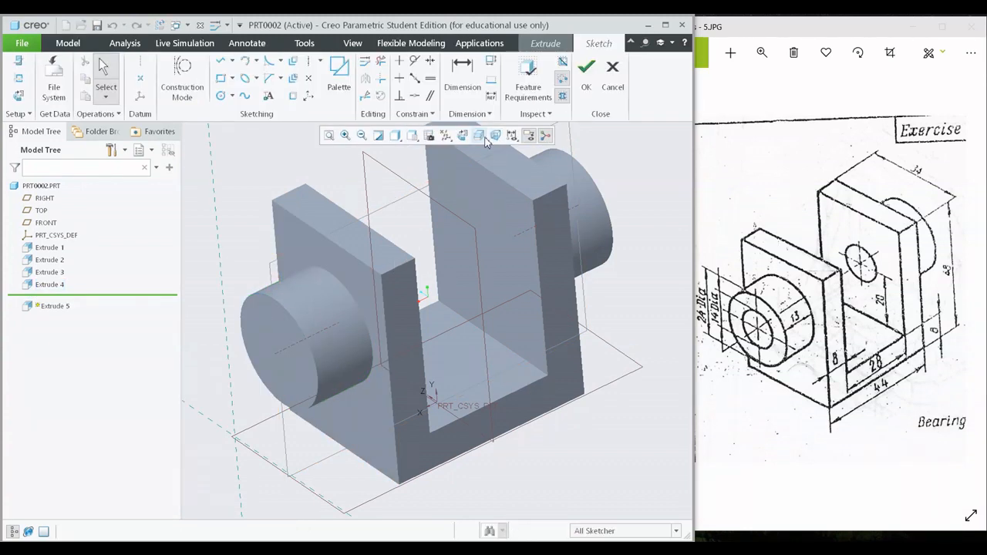
pyautogui.click(479, 139)
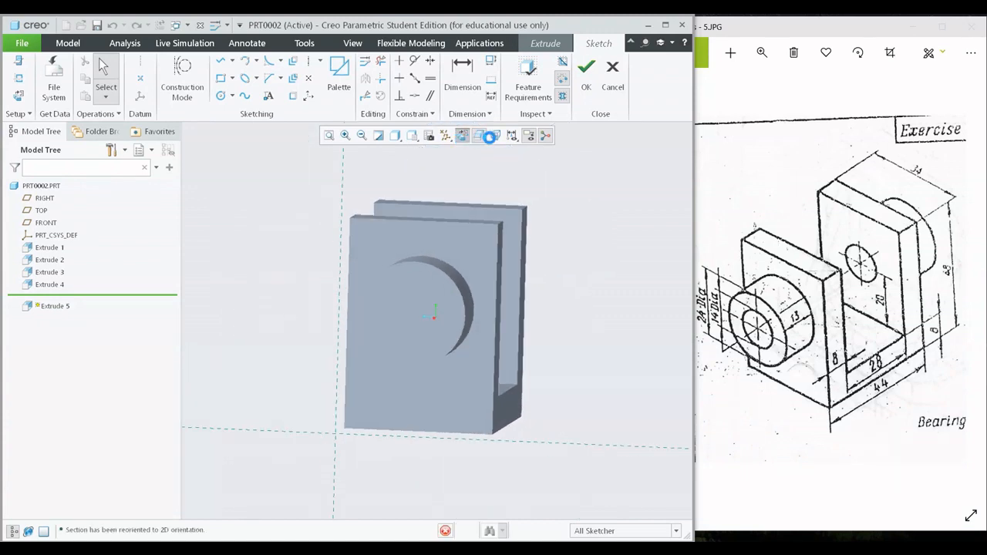
pyautogui.scroll(5, 445, 330)
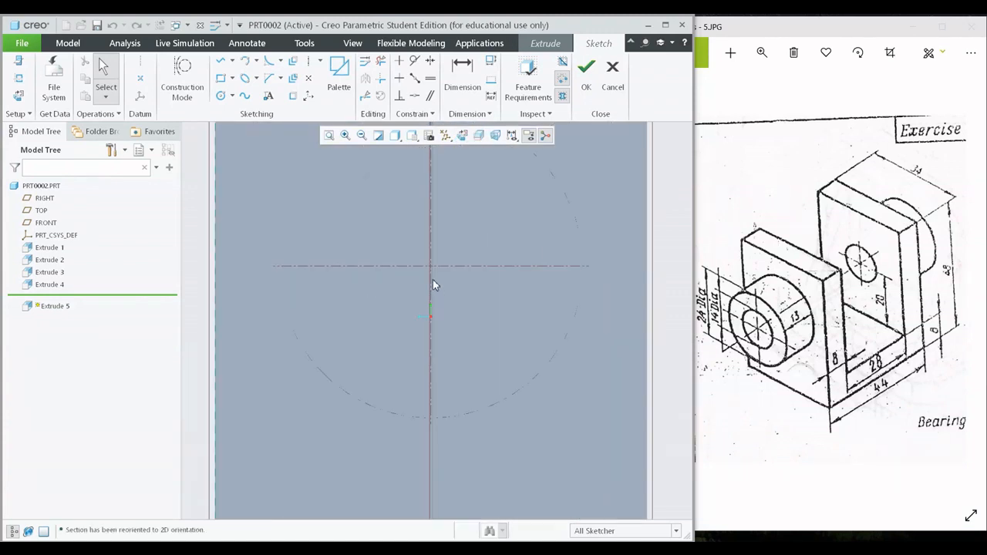
# - Add the FRONT datum plane as a vertical sketch reference through the boss's centre
pyautogui.click(18, 77)
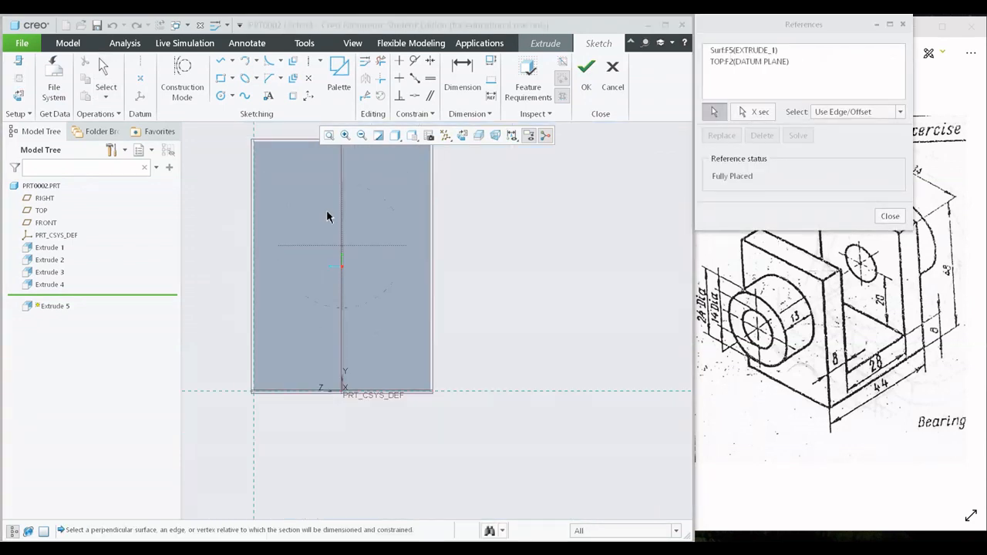
pyautogui.click(398, 233)
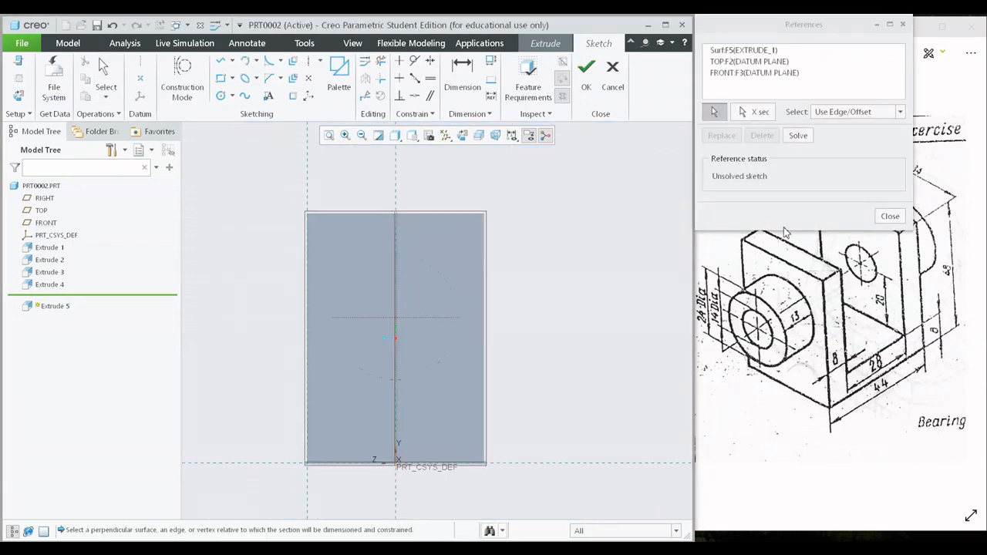
pyautogui.click(885, 217)
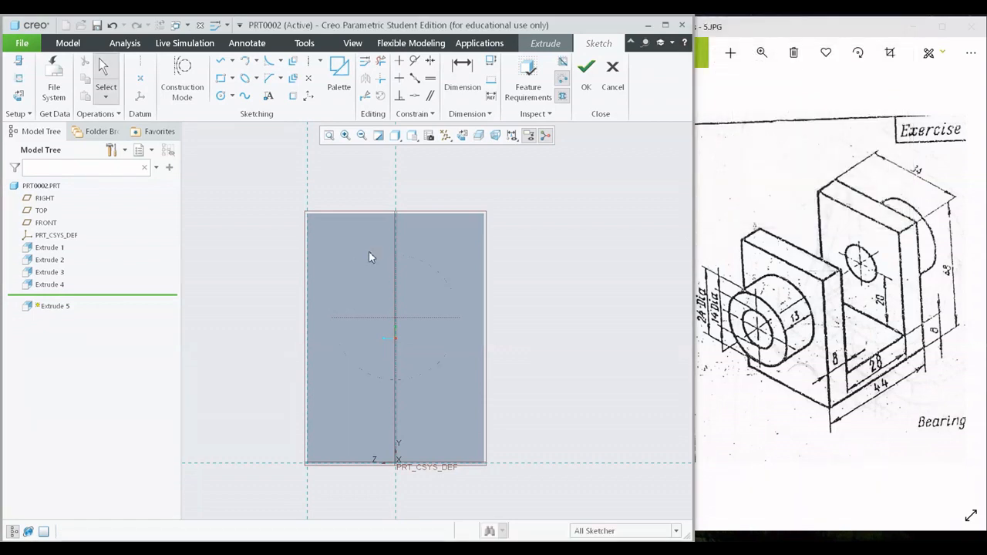
pyautogui.click(220, 96)
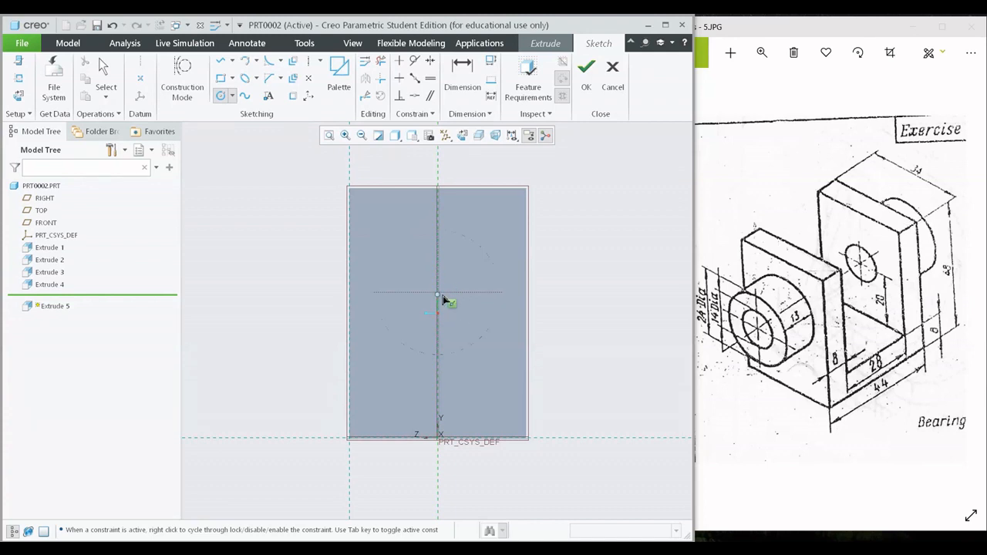
pyautogui.click(24, 81)
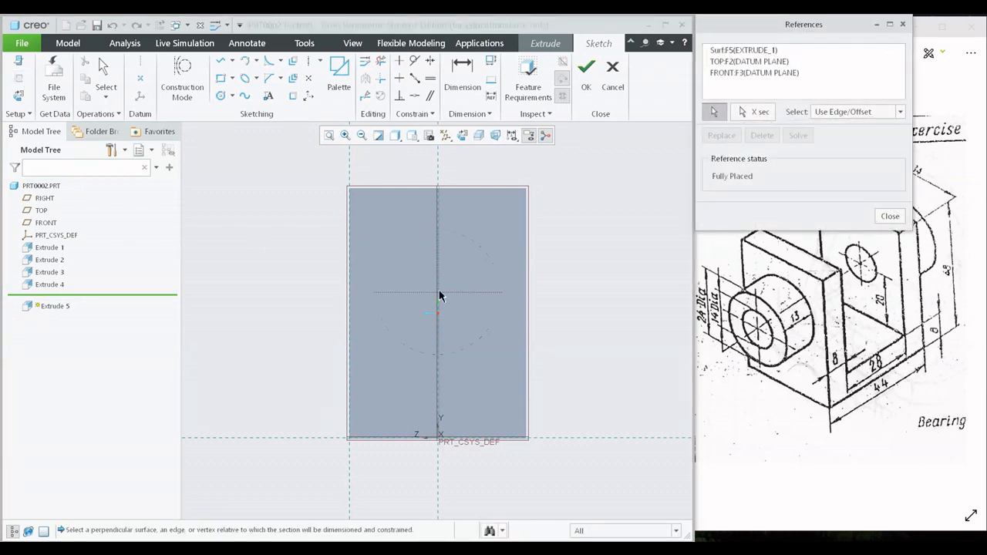
pyautogui.scroll(4, 438, 296)
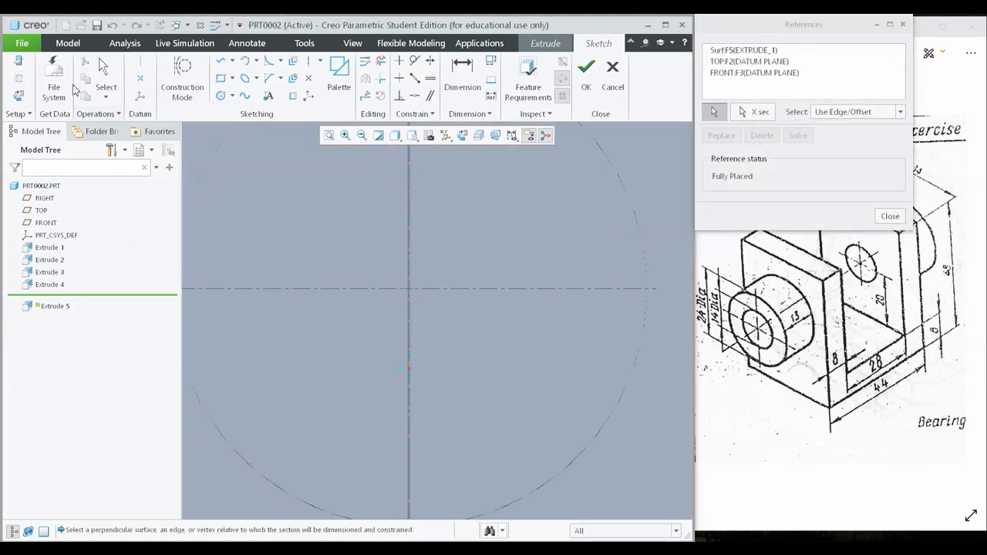
pyautogui.click(890, 216)
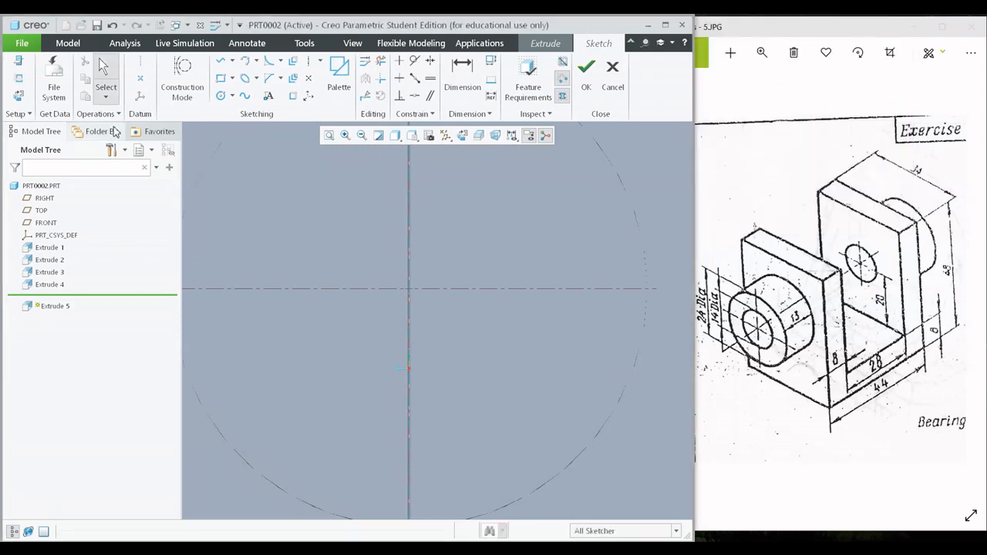
# - Sketch a circle about 8.5 in diameter centred on the boss's axis, inside its outline
pyautogui.click(222, 96)
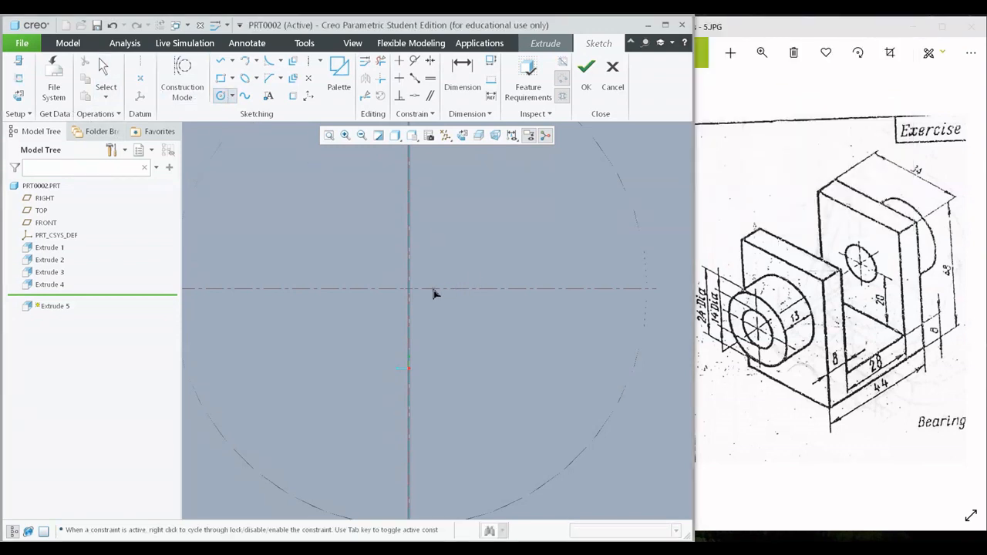
pyautogui.click(415, 290)
pyautogui.click(475, 237)
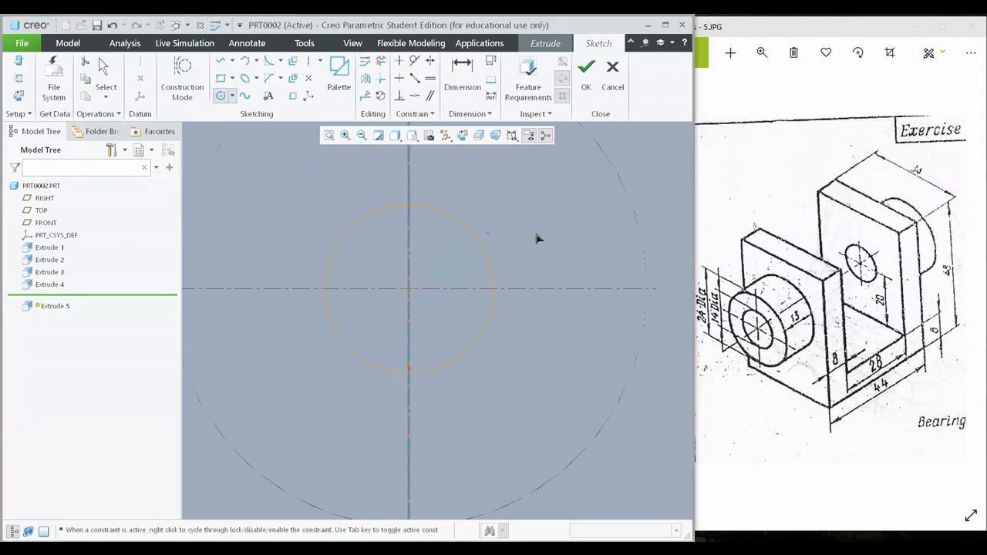
pyautogui.middleClick(572, 234)
pyautogui.scroll(2, 569, 234)
pyautogui.scroll(-2, 483, 235)
pyautogui.scroll(2, 483, 235)
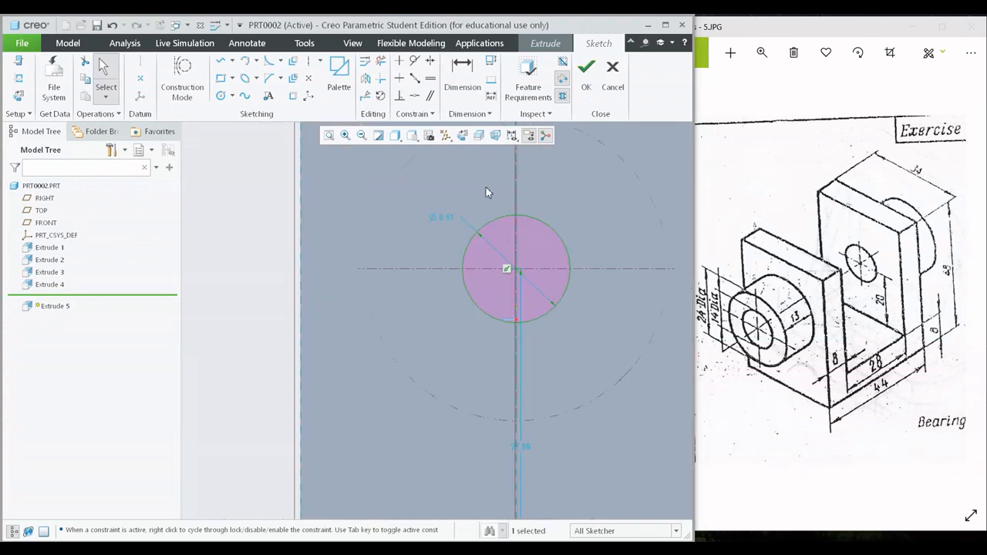
# - Dimension the bore circle, convert the radius dimension to a diameter and set it to 14
pyautogui.click(462, 73)
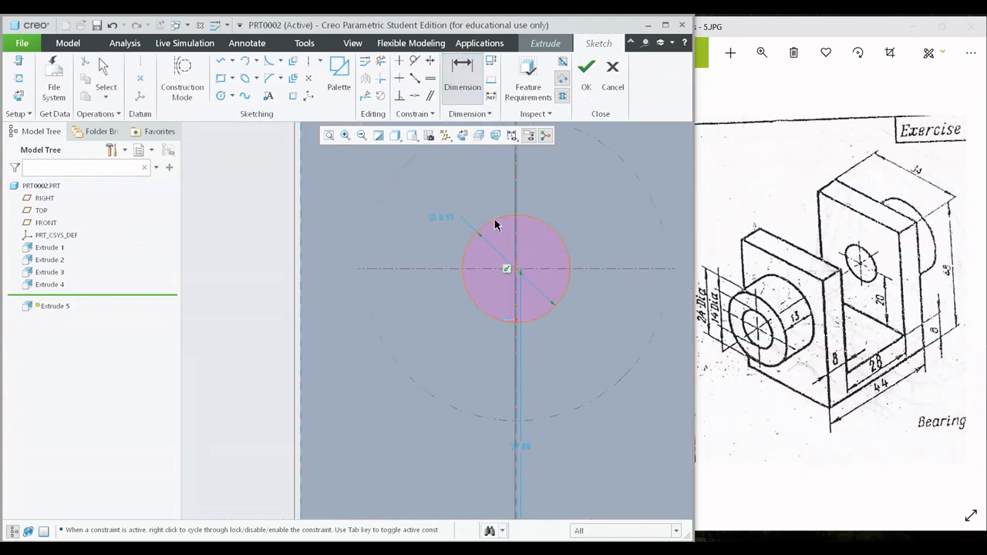
pyautogui.middleClick(409, 251)
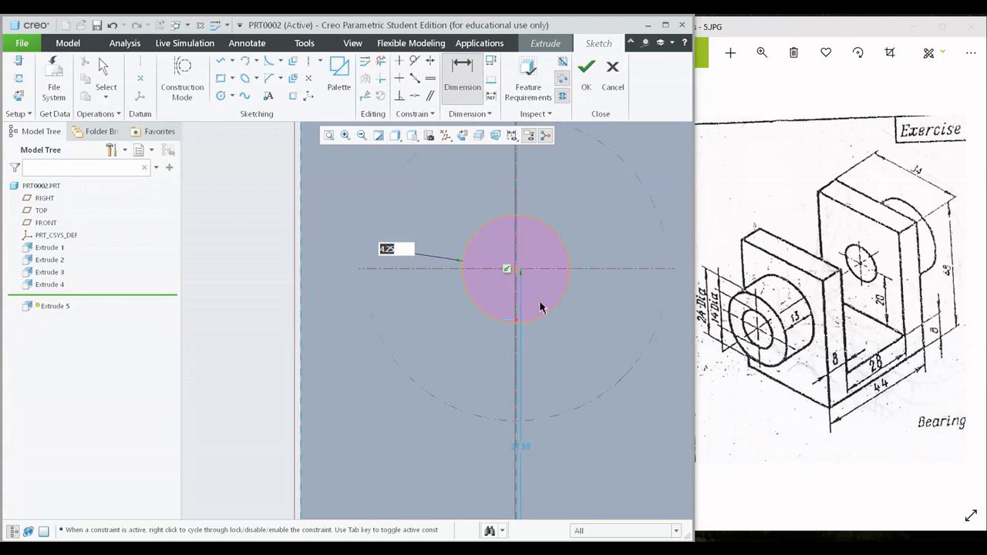
pyautogui.press('Return')
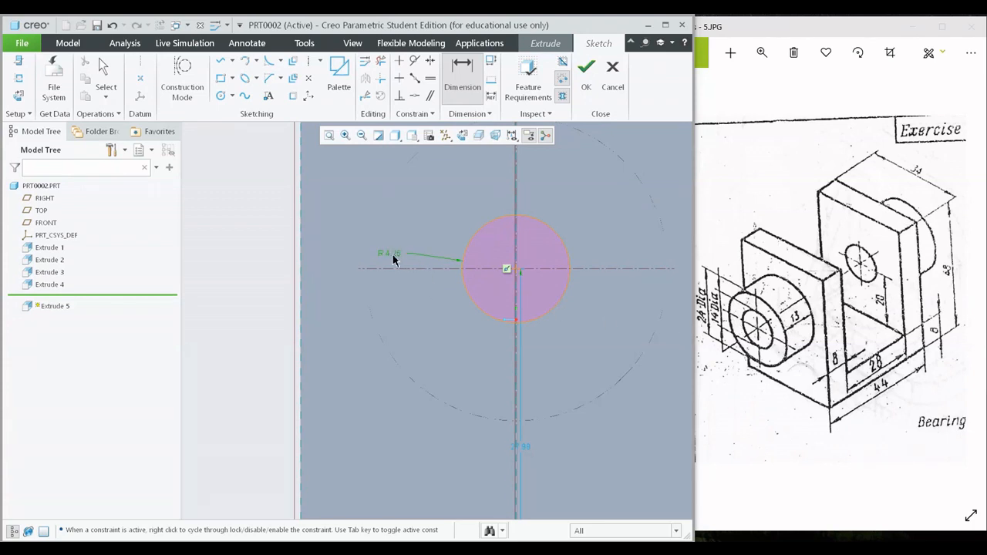
pyautogui.middleClick(393, 260)
pyautogui.click(394, 257)
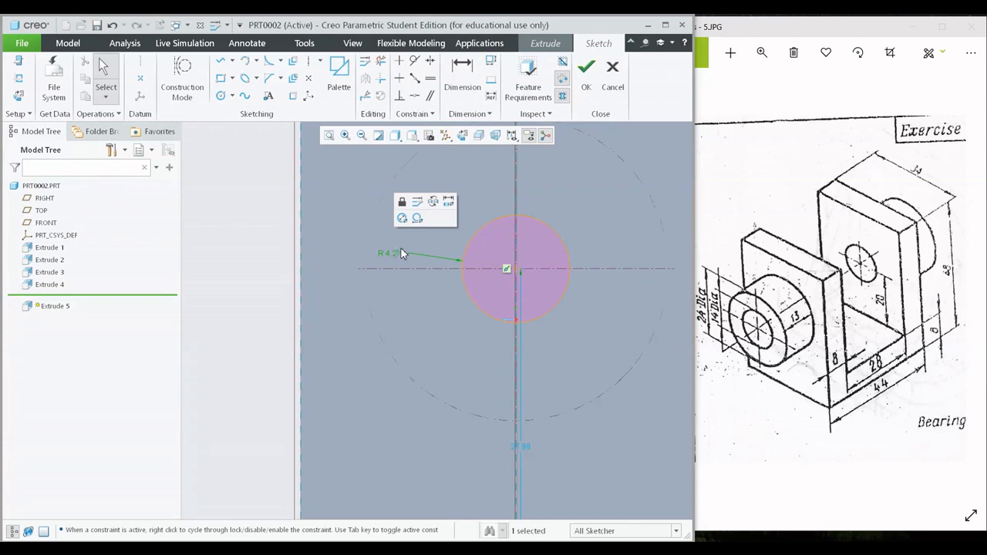
pyautogui.click(403, 219)
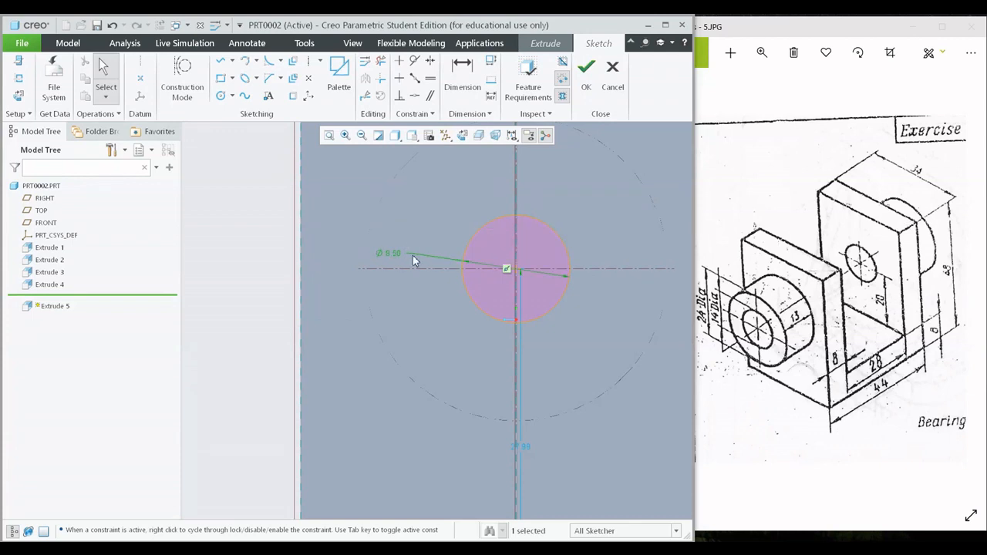
pyautogui.doubleClick(393, 255)
pyautogui.write('14')
pyautogui.press('Return')
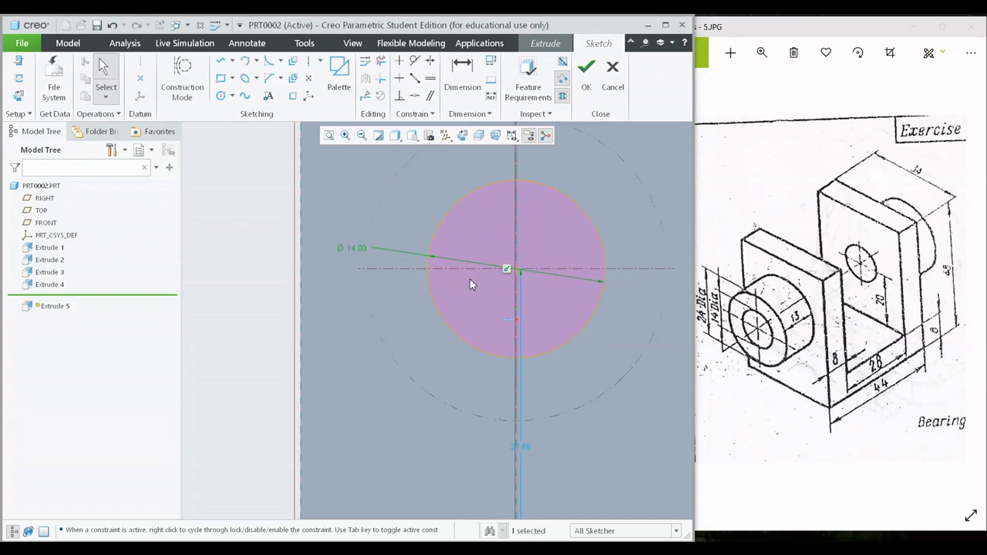
# - Finish the bore sketch and make the extrusion a material-removing cut directed inward through the boss
pyautogui.scroll(-3, 524, 229)
pyautogui.moveTo(525, 229); pyautogui.dragTo(592, 328, button='middle')
pyautogui.click(586, 73)
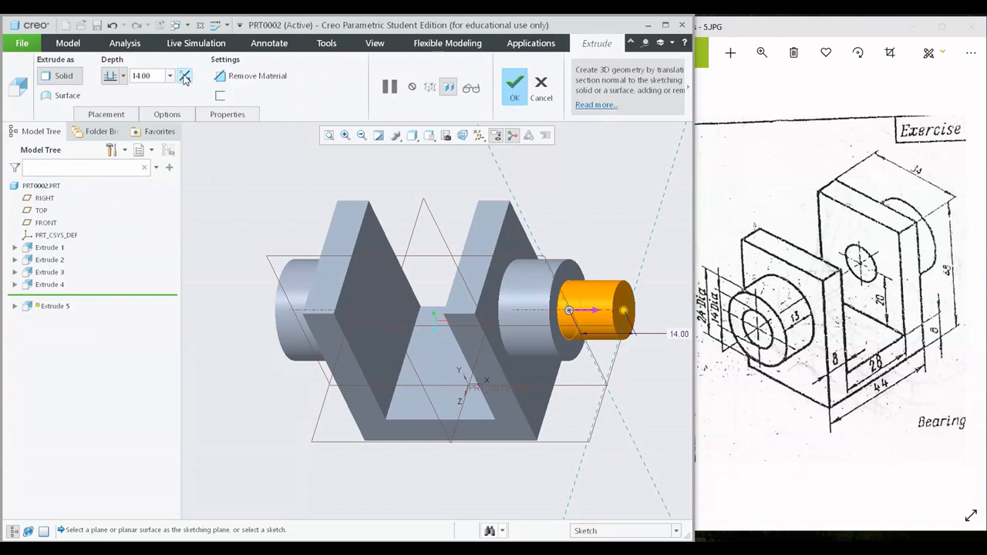
pyautogui.click(185, 77)
pyautogui.moveTo(540, 272); pyautogui.dragTo(513, 309, button='middle')
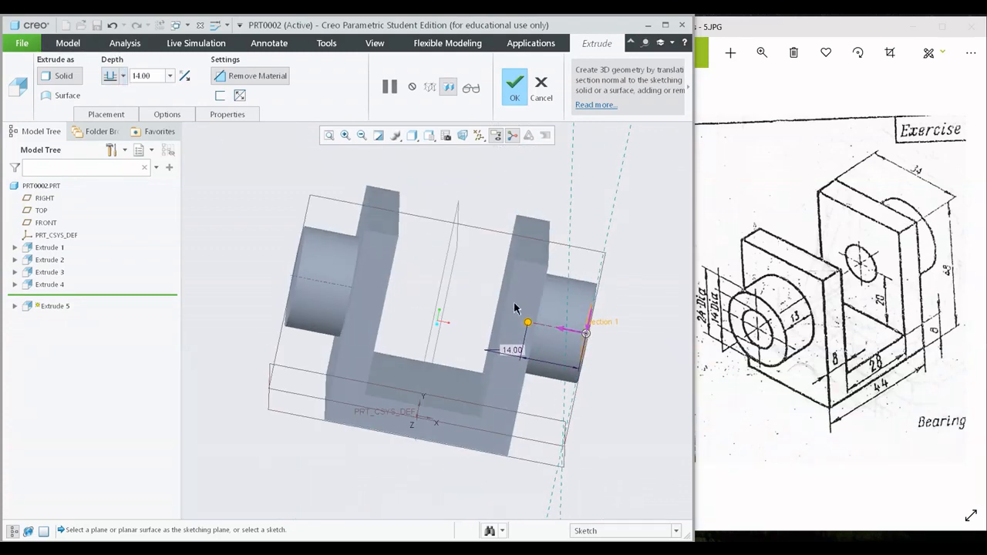
# - Set the bore cut's depth to Through All so it passes through both walls and bosses, and complete the feature
pyautogui.moveTo(527, 325); pyautogui.dragTo(451, 308)
pyautogui.hotkey('ctrl', 'd')
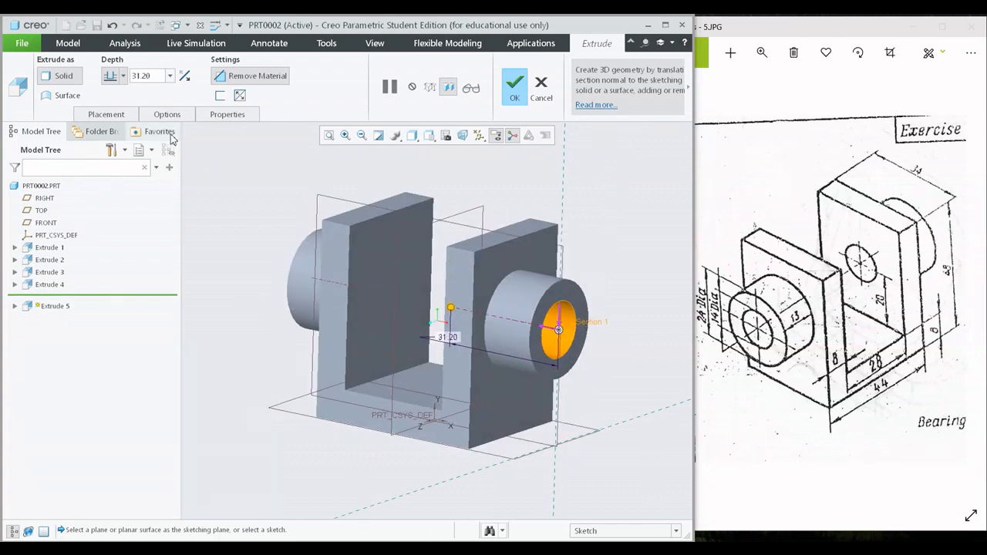
pyautogui.click(122, 76)
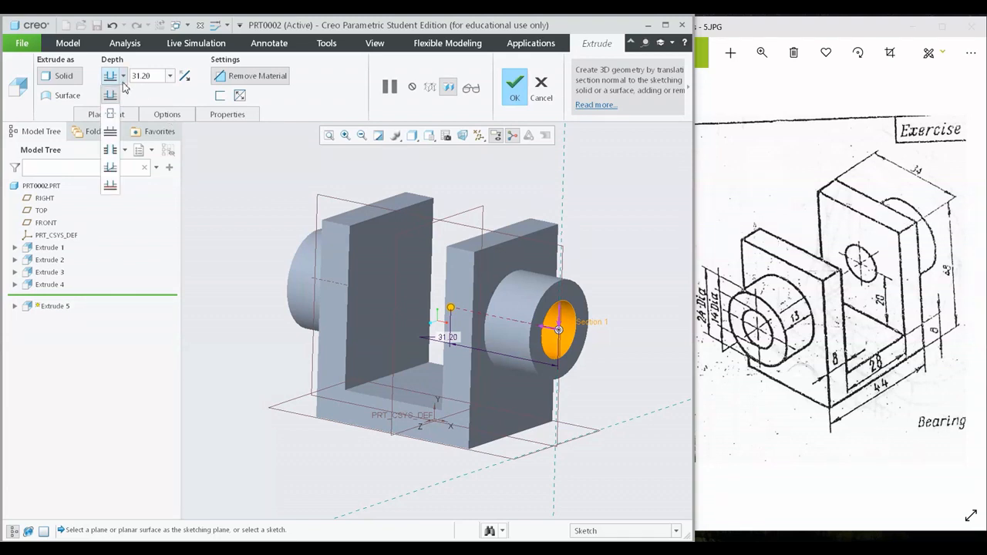
pyautogui.click(109, 153)
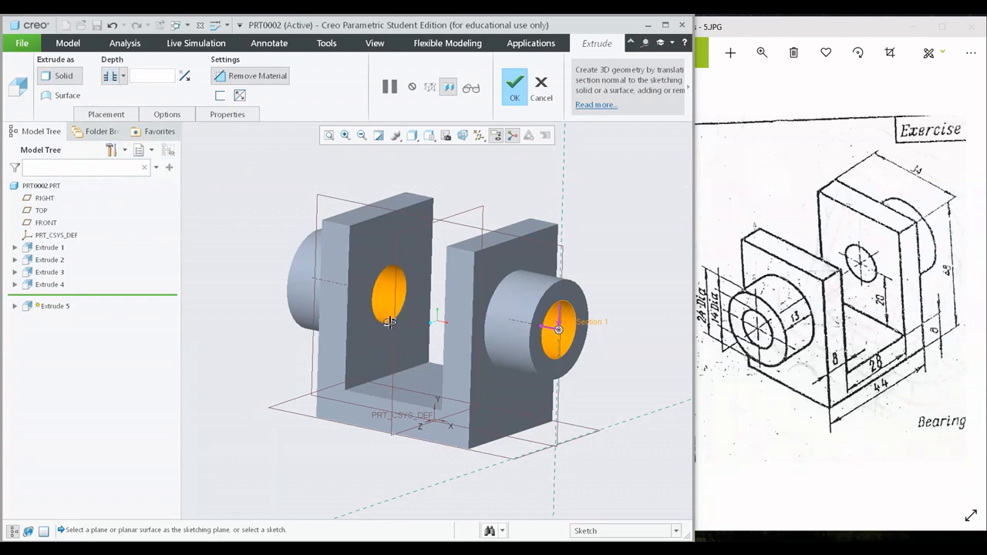
pyautogui.moveTo(391, 323); pyautogui.dragTo(414, 308, button='middle')
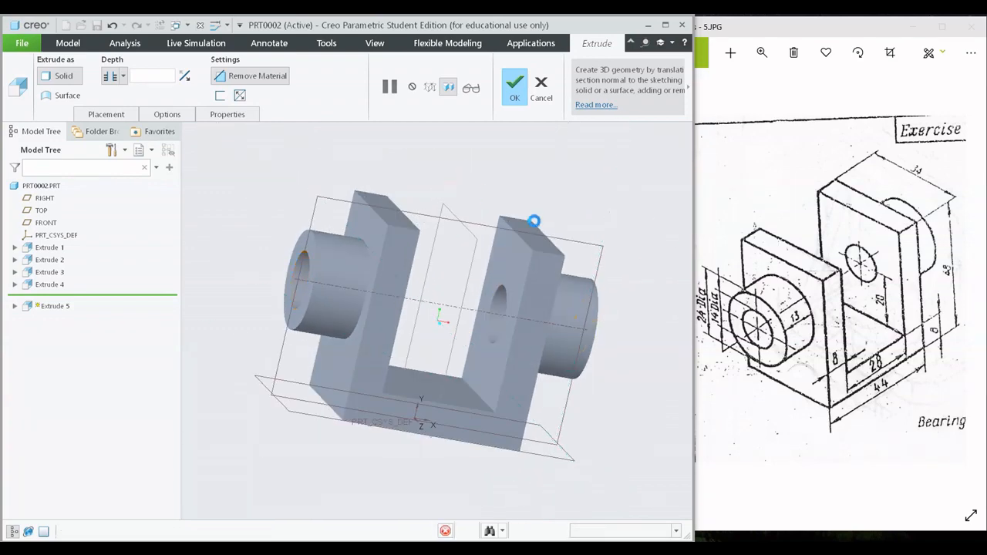
pyautogui.middleClick(540, 229)
pyautogui.hotkey('ctrl', 'd')
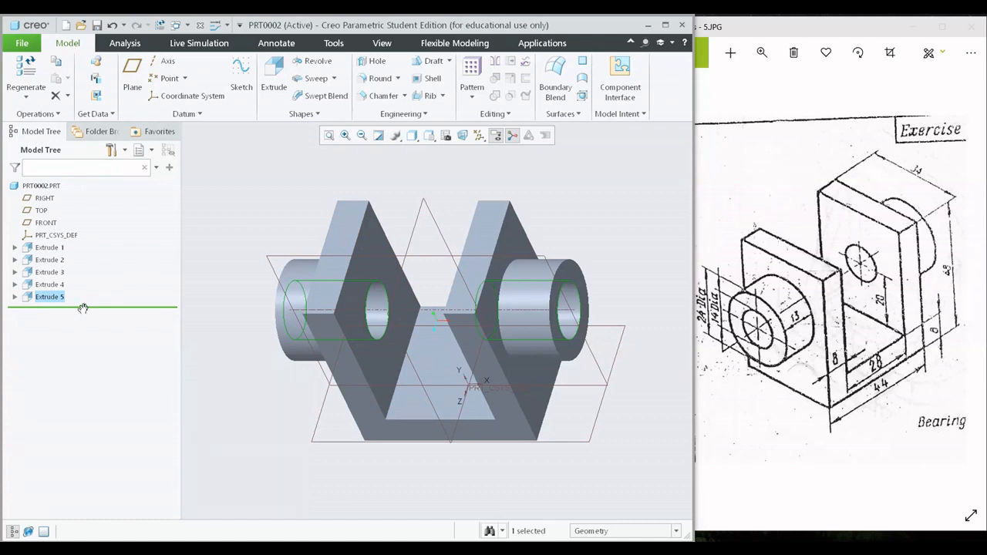
# - Review the build order by rolling the model back to the base block, stepping forward past the slot cut, and restoring all features
pyautogui.moveTo(83, 313)
pyautogui.mouseDown()
pyautogui.moveTo(89, 259)
pyautogui.moveTo(88, 306)
pyautogui.mouseUp()
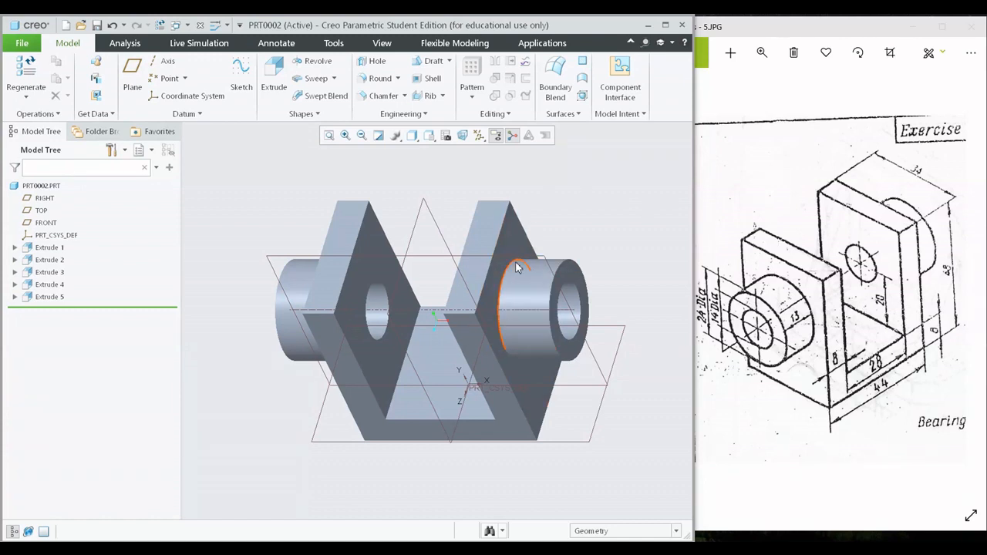
pyautogui.moveTo(515, 269)
pyautogui.mouseDown(button='middle')
pyautogui.moveTo(584, 209)
pyautogui.moveTo(524, 243)
pyautogui.mouseUp(button='middle')
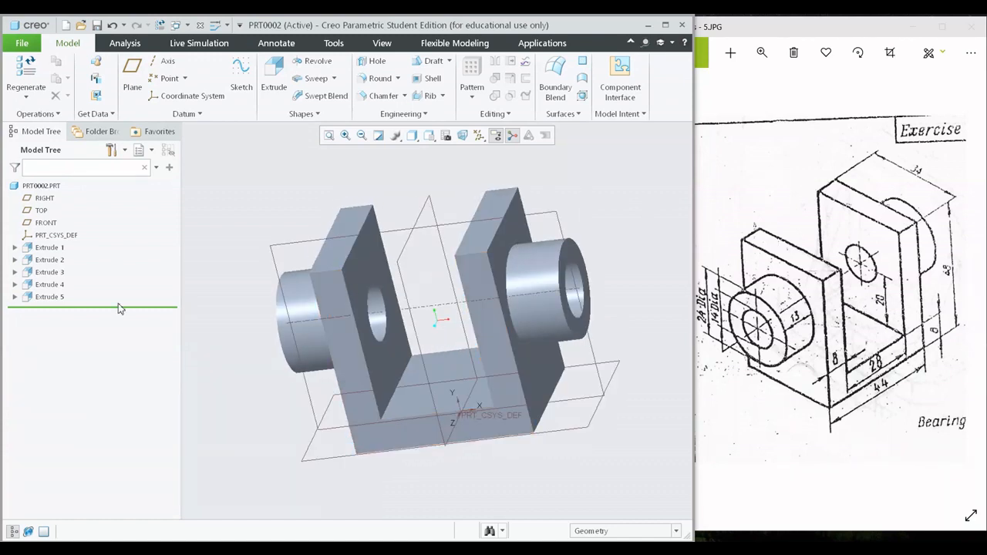
pyautogui.moveTo(82, 311); pyautogui.dragTo(75, 253)
pyautogui.hotkey('ctrl', 'd')
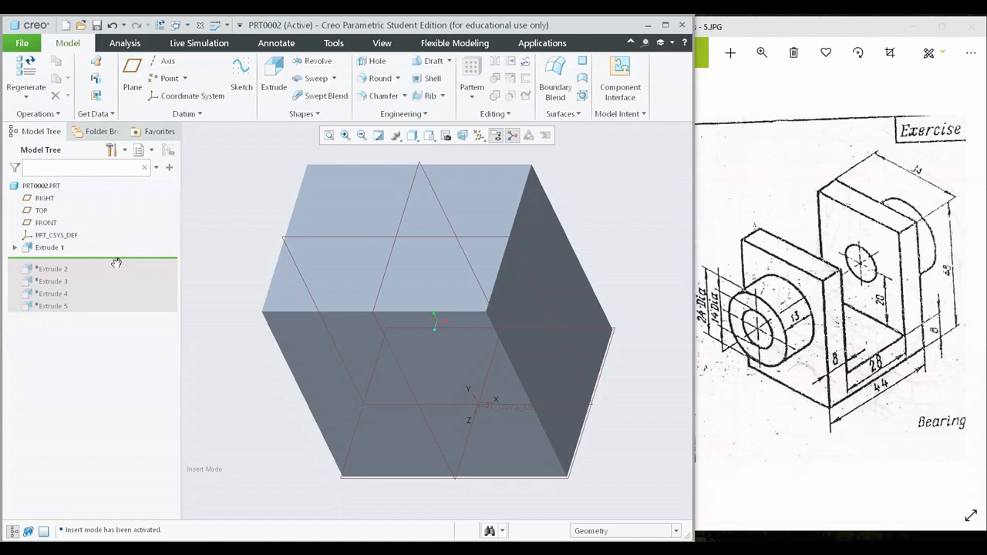
pyautogui.moveTo(115, 259); pyautogui.dragTo(114, 270)
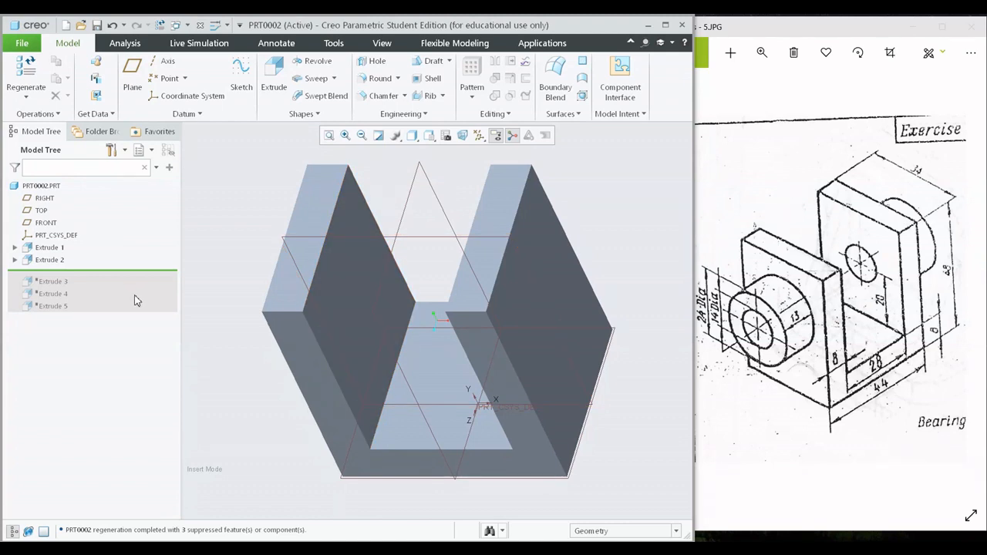
pyautogui.click(48, 260)
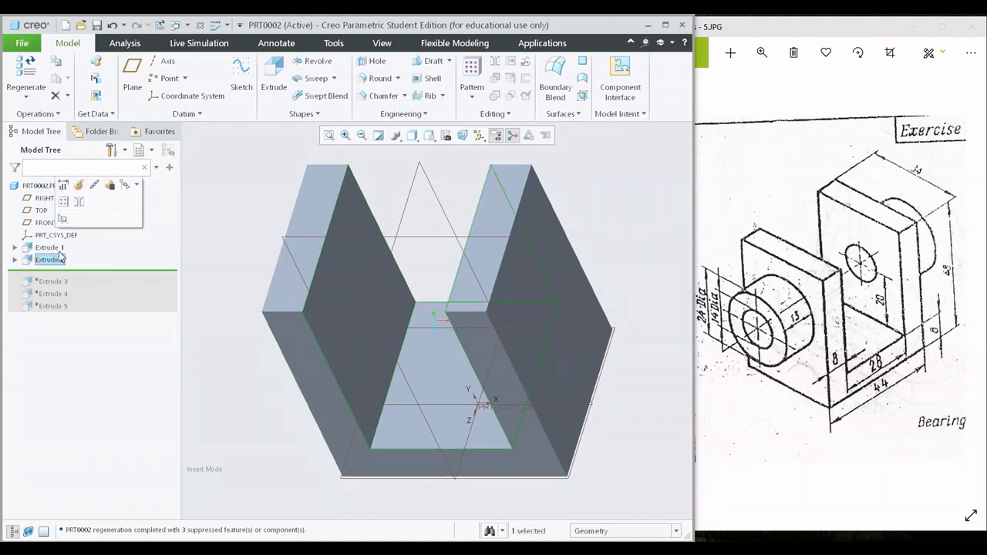
pyautogui.moveTo(94, 275); pyautogui.dragTo(93, 311)
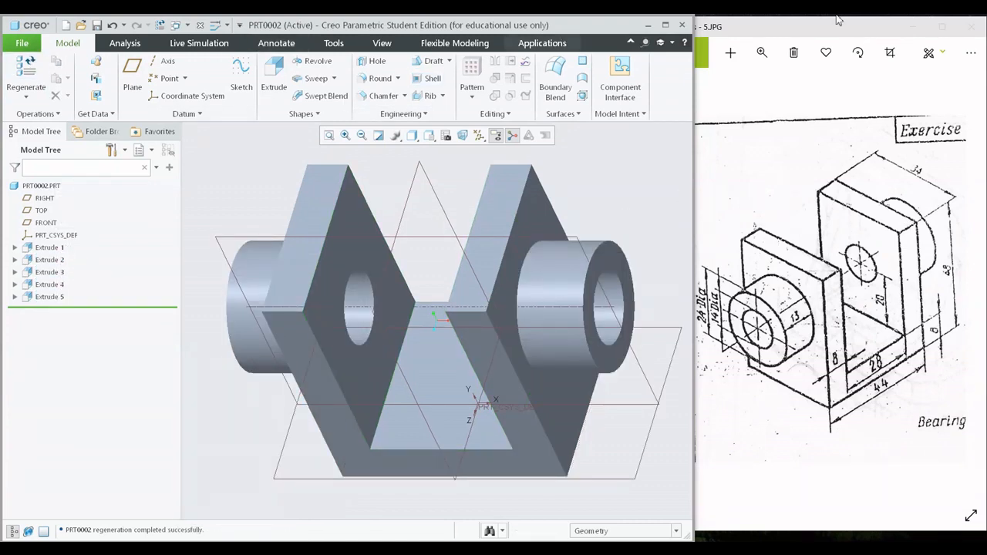
# - Create a new solid part from the mmns_part_solid template and narrow its window so the bearing drawing stays in view
pyautogui.click(66, 26)
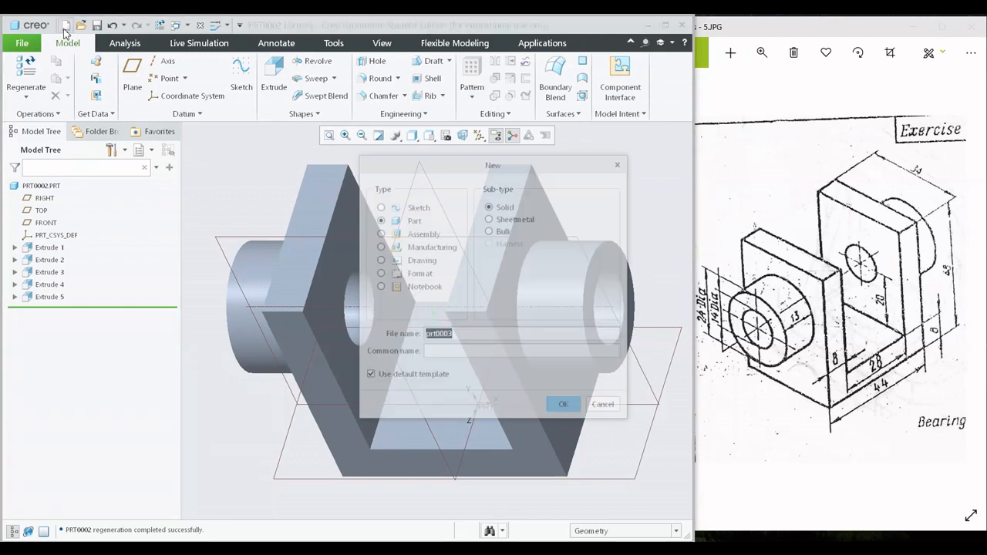
pyautogui.click(426, 375)
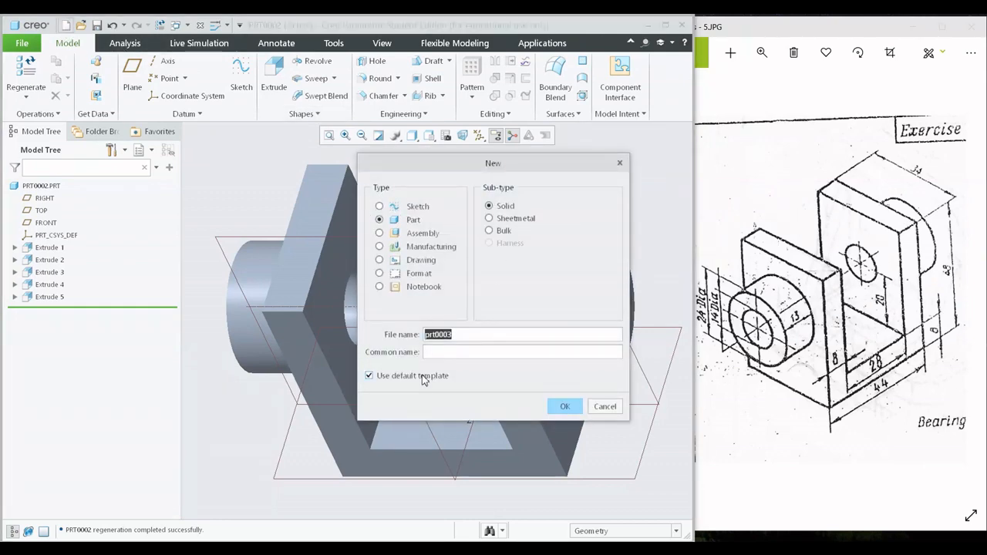
pyautogui.click(566, 406)
pyautogui.scroll(-1, 308, 242)
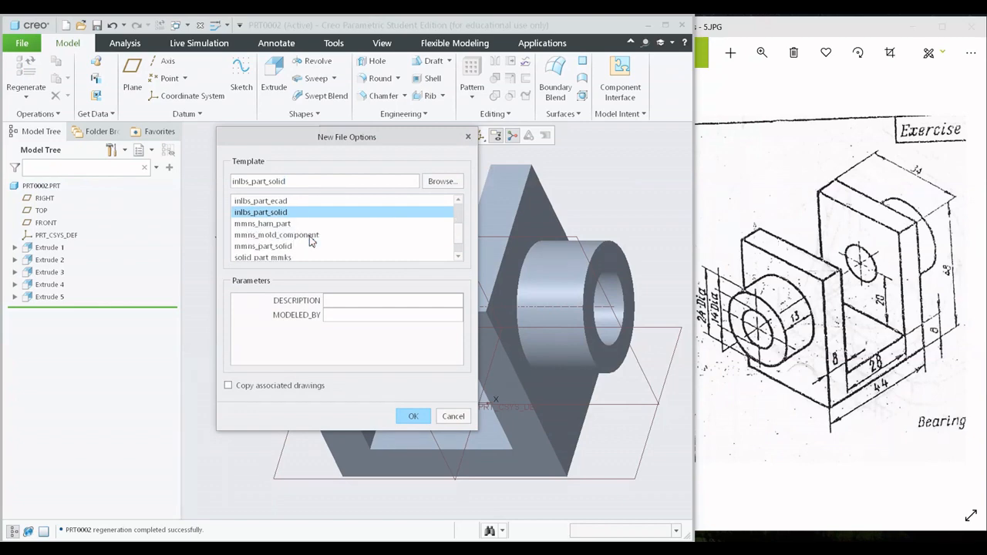
pyautogui.scroll(-1, 260, 230)
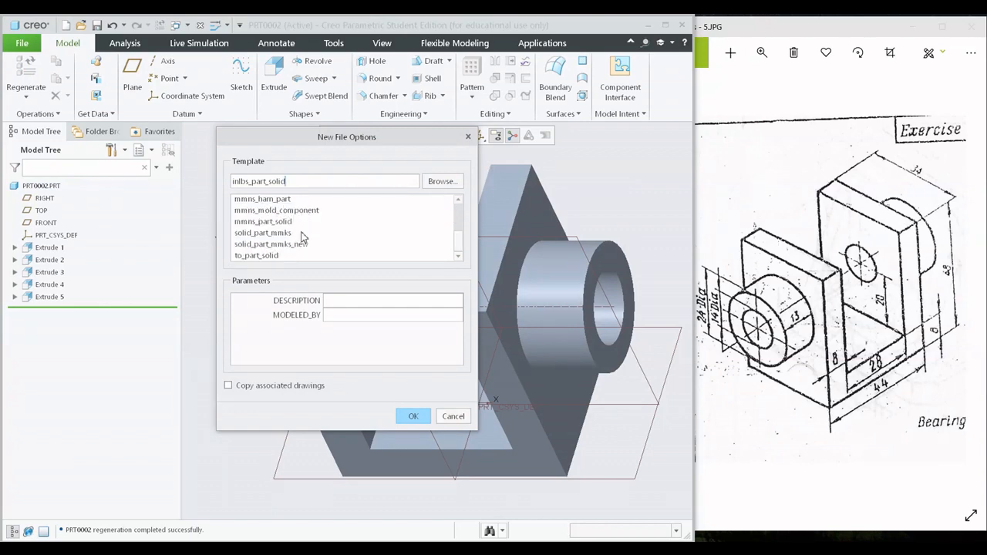
pyautogui.click(260, 222)
pyautogui.click(410, 417)
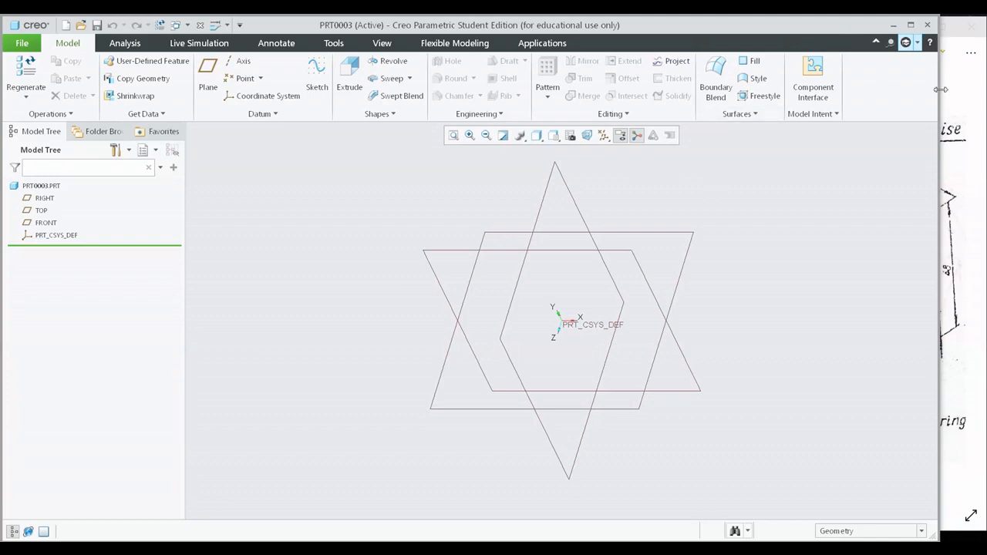
pyautogui.moveTo(941, 89); pyautogui.dragTo(688, 108)
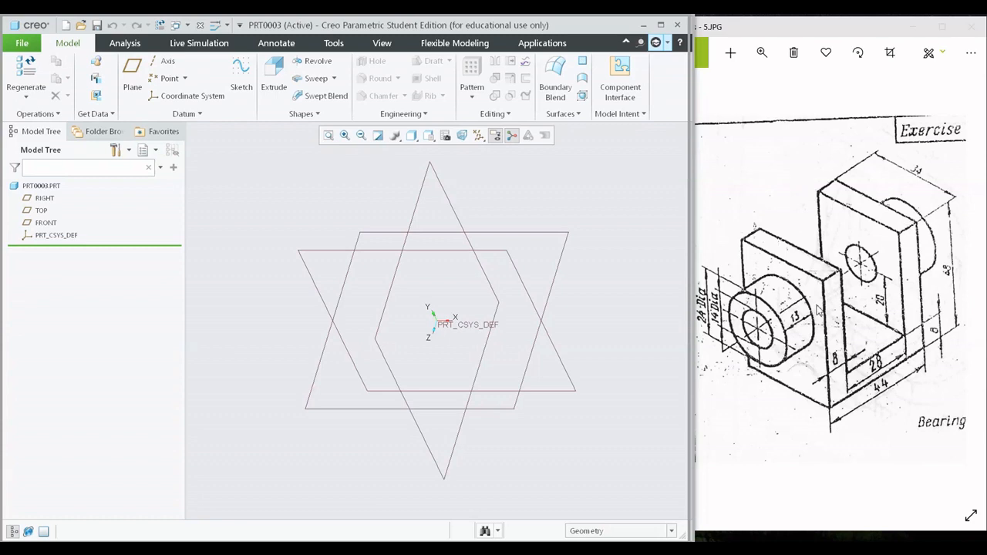
# - Start an extrusion, choose the FRONT plane for its sketch, and orient the sketch to the 2D view
pyautogui.click(274, 77)
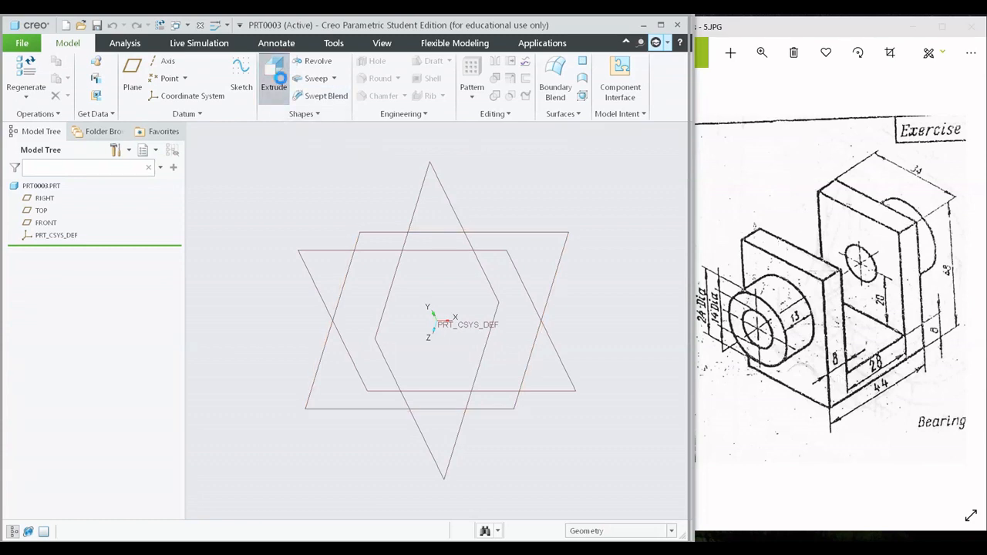
pyautogui.click(375, 258)
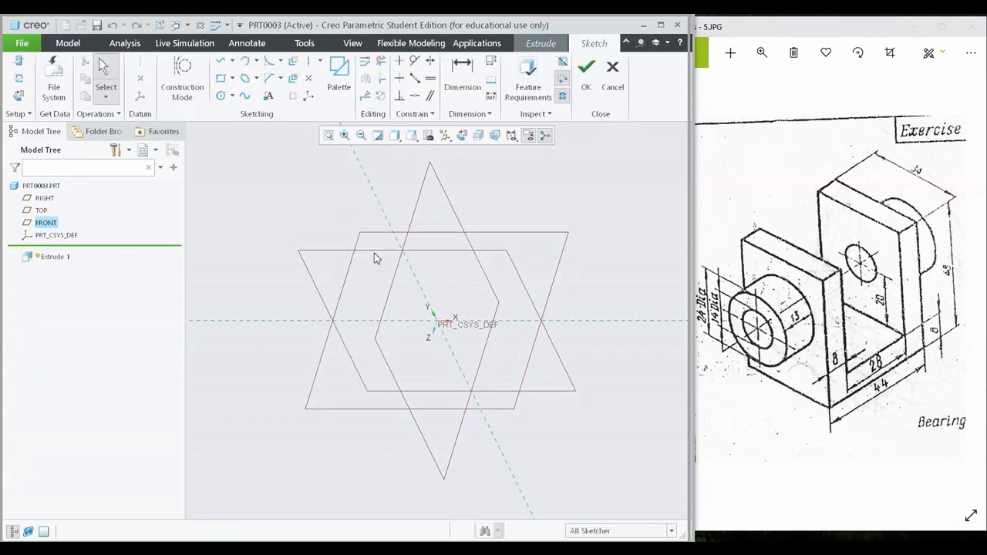
pyautogui.click(461, 135)
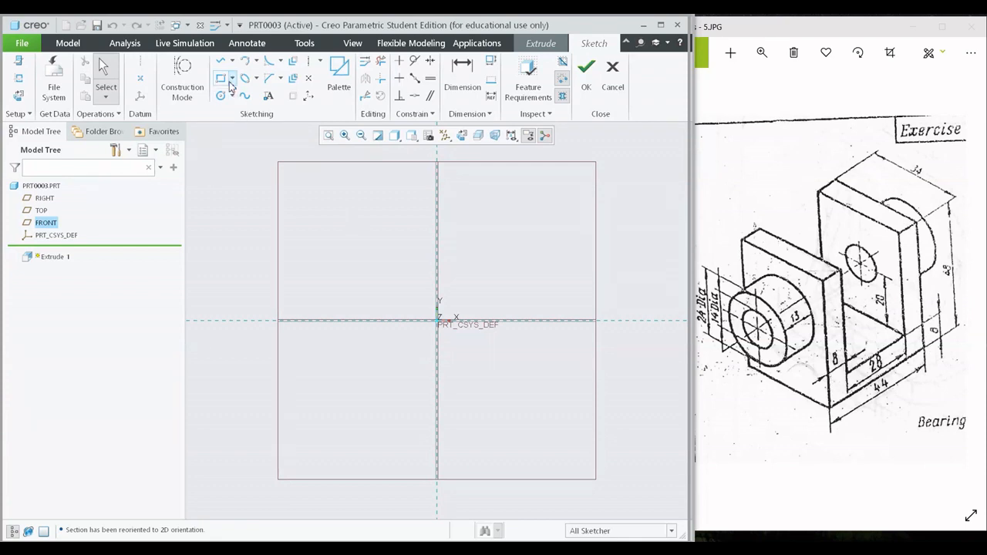
pyautogui.click(308, 61)
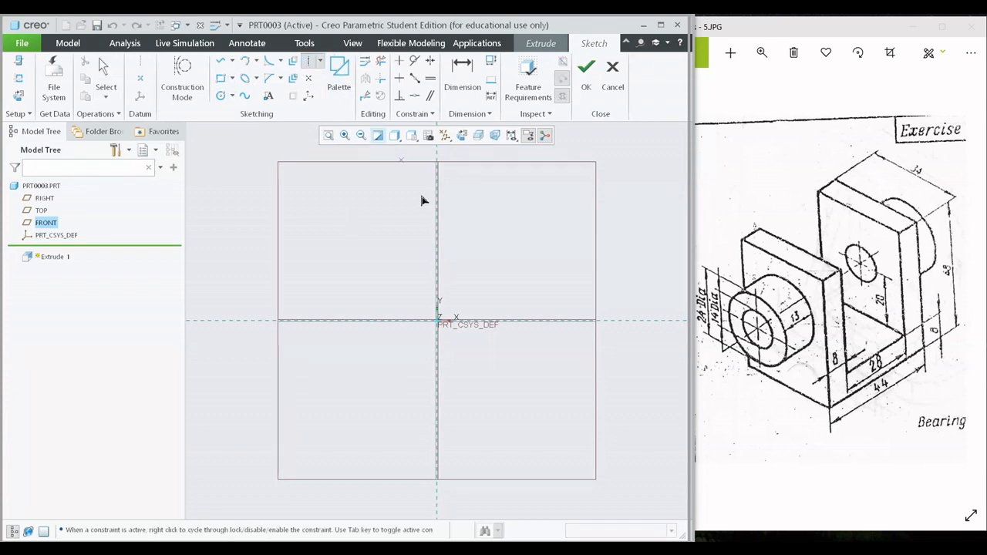
pyautogui.click(438, 214)
pyautogui.click(438, 171)
pyautogui.middleClick(453, 227)
pyautogui.click(226, 83)
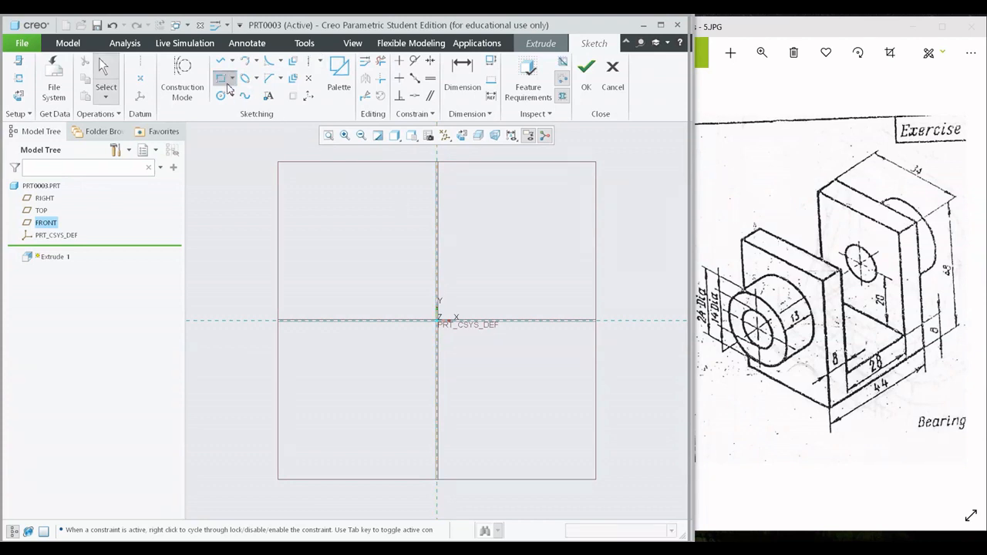
pyautogui.click(381, 295)
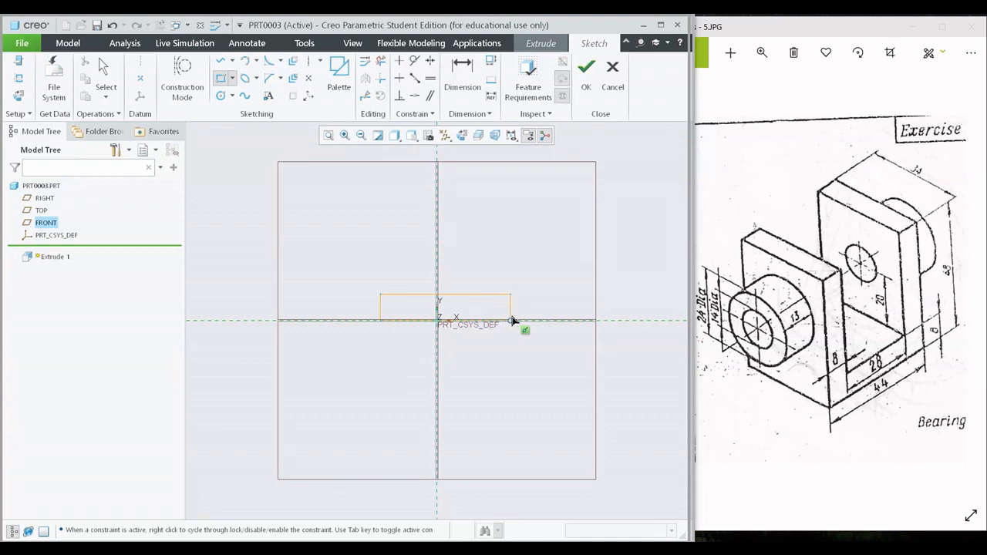
pyautogui.middleClick(515, 321)
pyautogui.middleClick(491, 319)
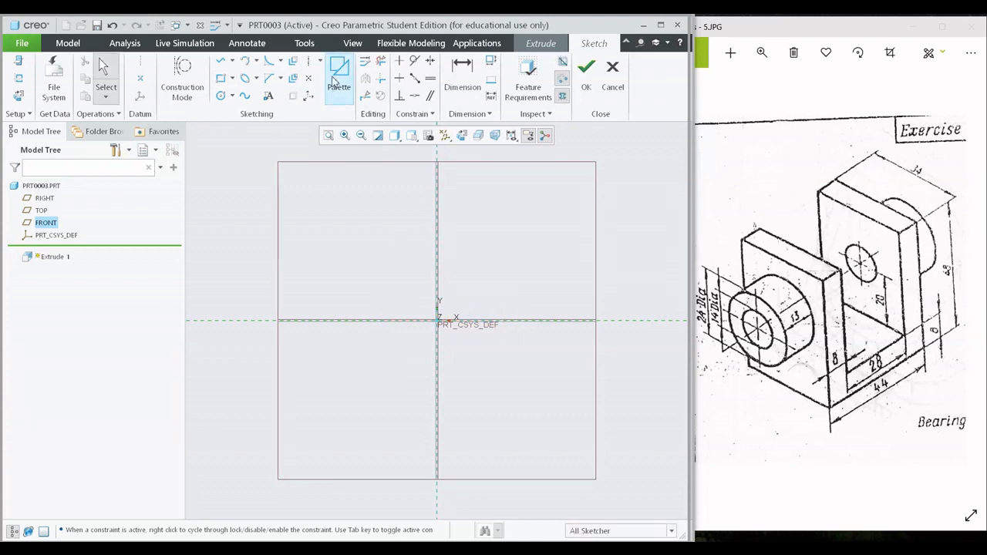
# - Place a vertical centerline through the origin and sketch a rectangle about 119 by 31 mm, symmetric about it, with its base on the horizontal reference
pyautogui.click(308, 60)
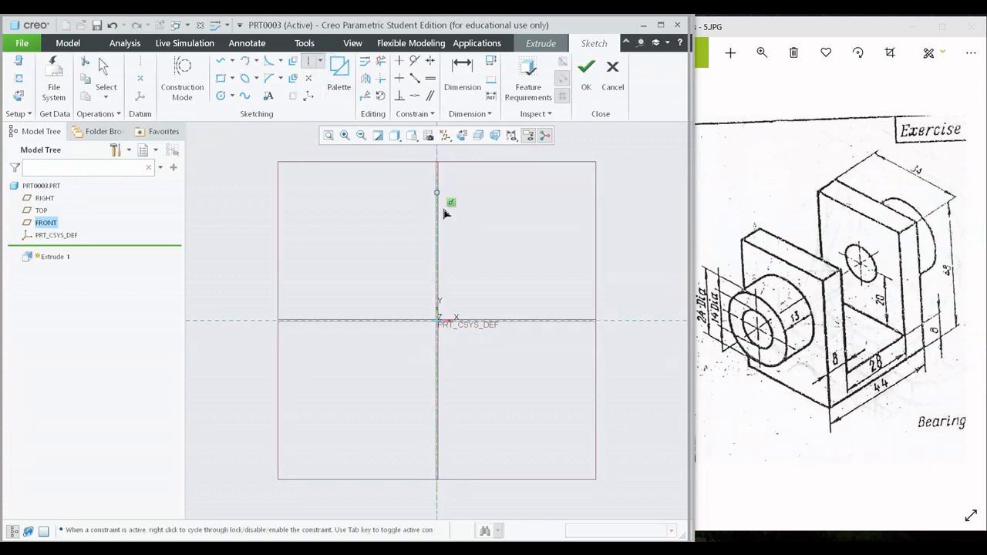
pyautogui.middleClick(464, 247)
pyautogui.click(228, 78)
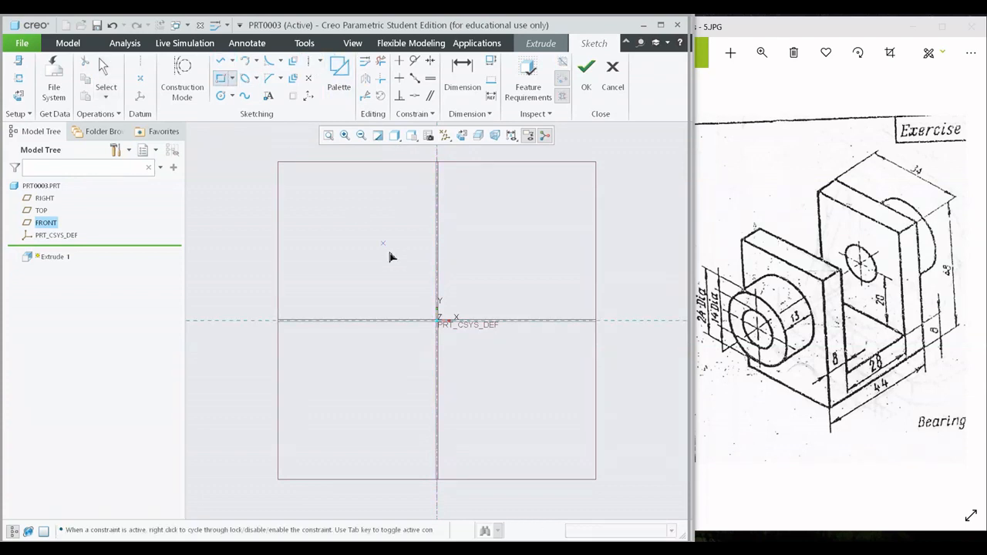
pyautogui.click(400, 302)
pyautogui.click(476, 320)
pyautogui.middleClick(468, 335)
# - Set the base rectangle's height to 8 and its width to 44
pyautogui.click(497, 278)
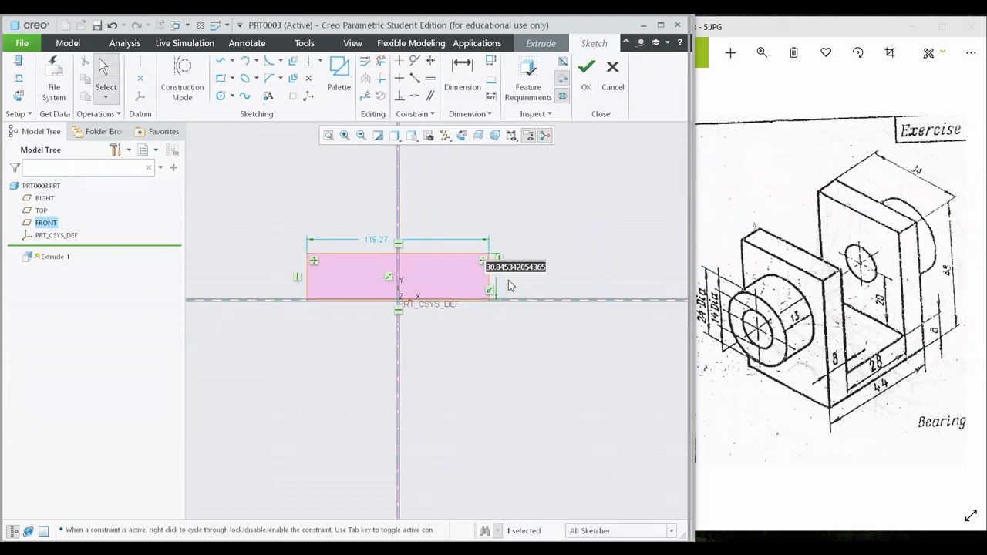
pyautogui.write('8')
pyautogui.press('Return')
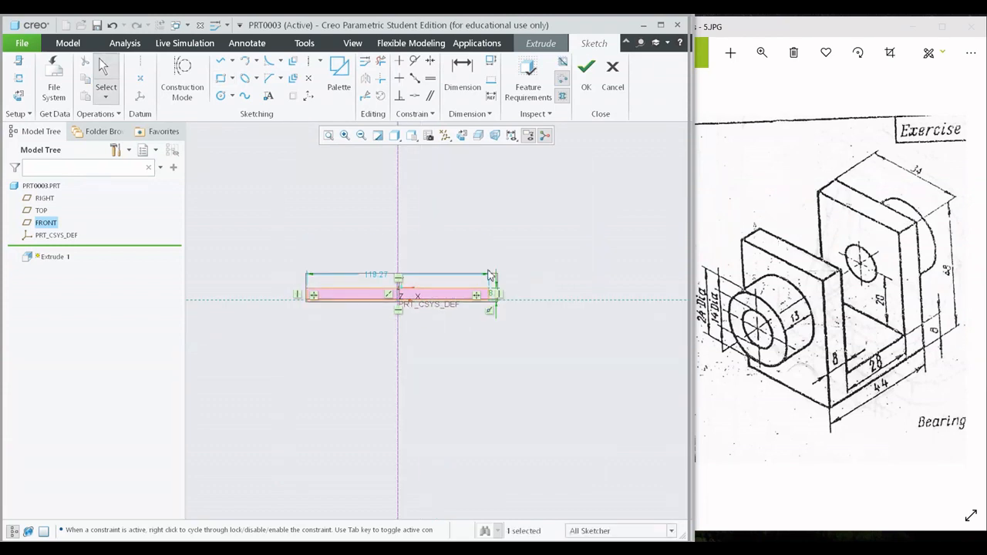
pyautogui.click(380, 280)
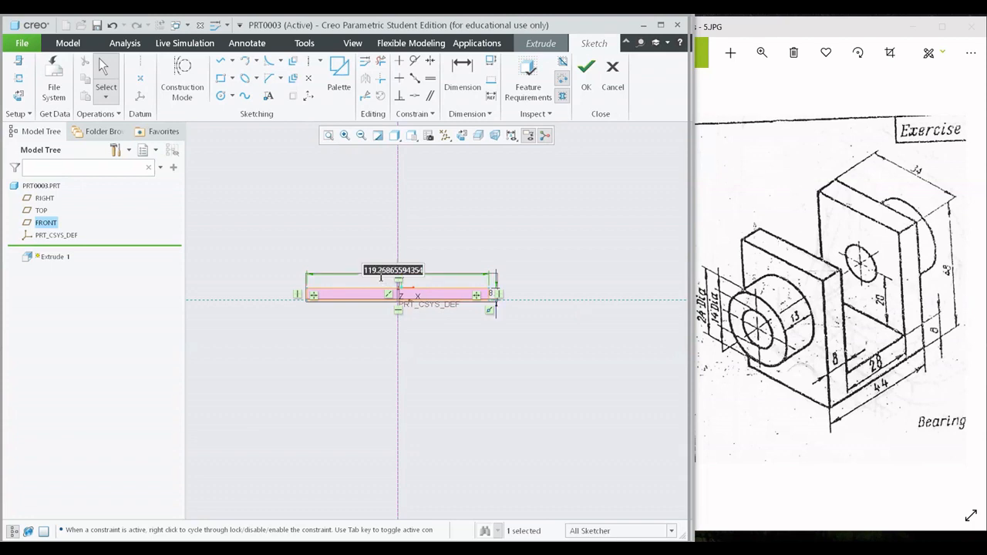
pyautogui.write('44')
pyautogui.press('Return')
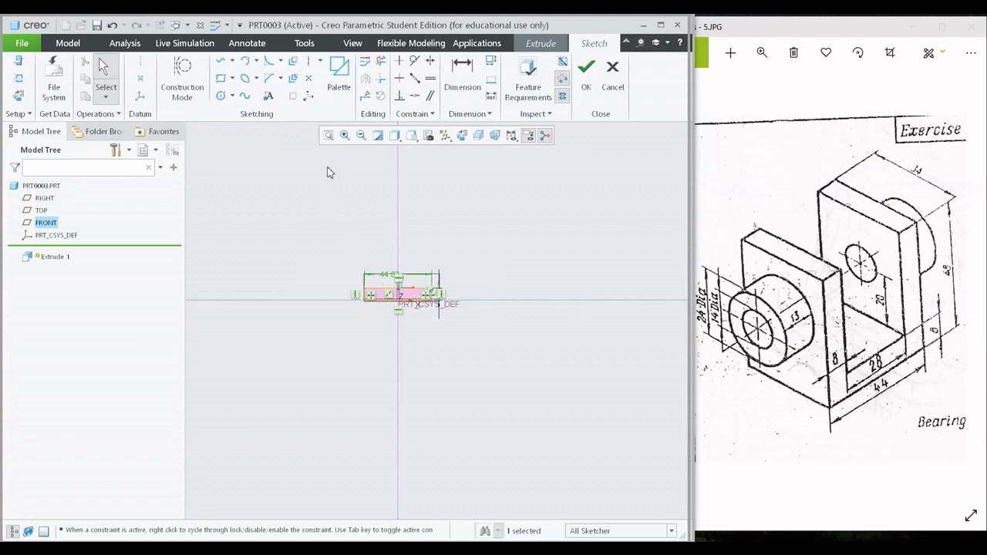
pyautogui.click(332, 136)
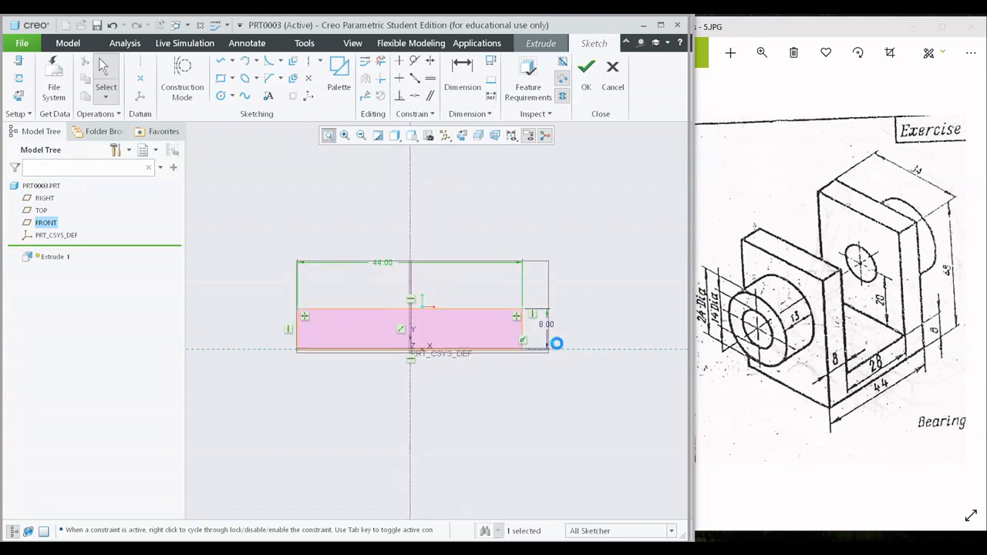
# - Finish the sketch, flip the extrusion direction, and complete the base block with a depth of 34
pyautogui.click(586, 70)
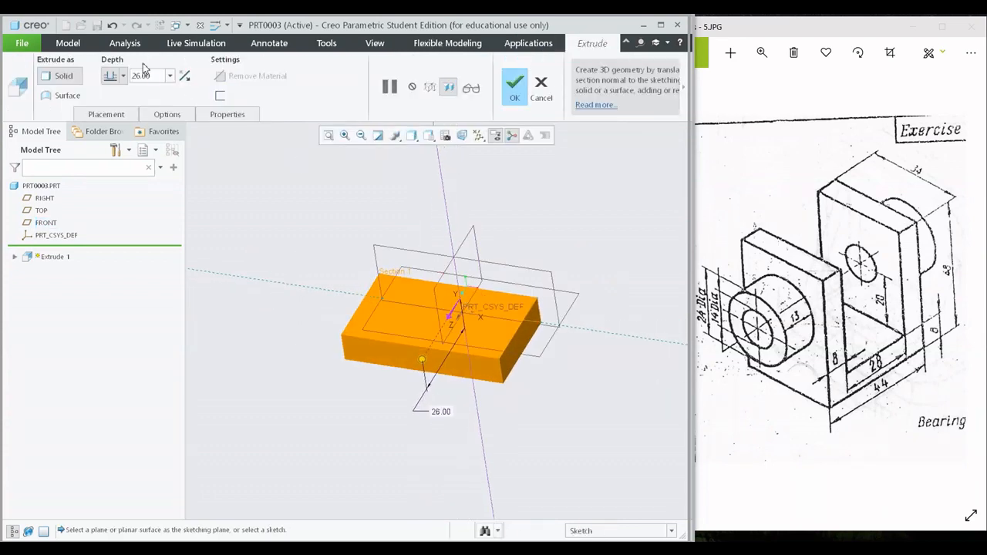
pyautogui.click(185, 78)
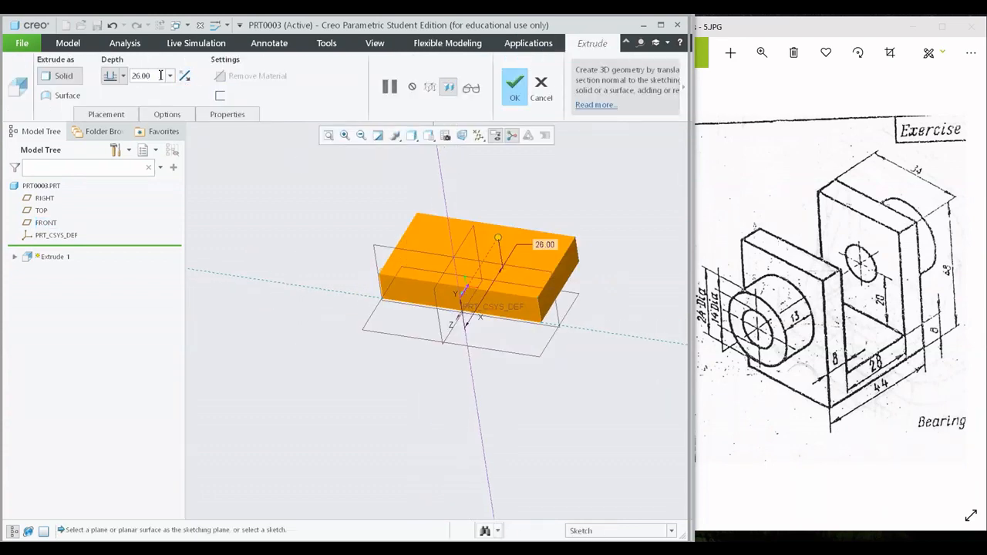
pyautogui.doubleClick(160, 75)
pyautogui.write('34')
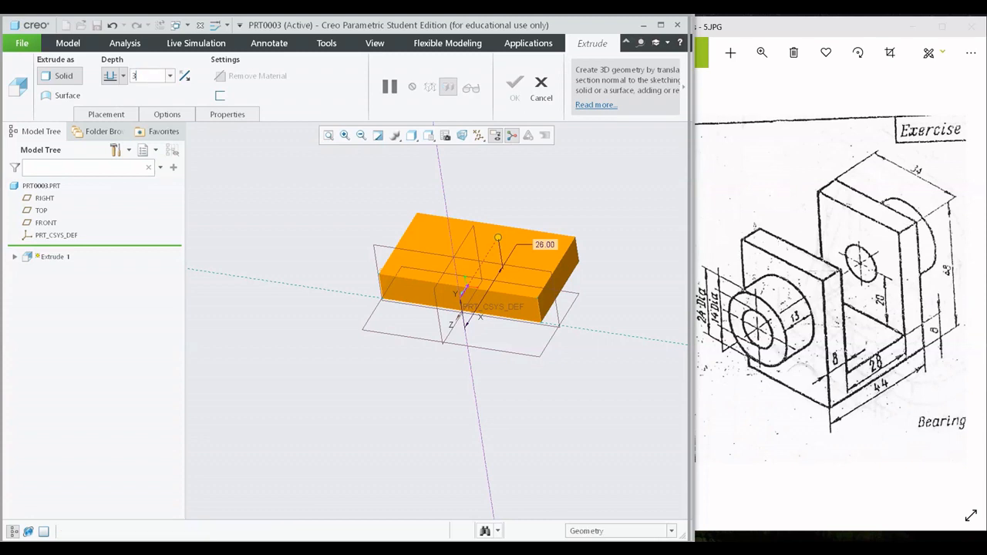
pyautogui.press('Return')
pyautogui.keyDown('shift'); pyautogui.moveTo(402, 283); pyautogui.dragTo(439, 219, button='middle'); pyautogui.keyUp('shift')
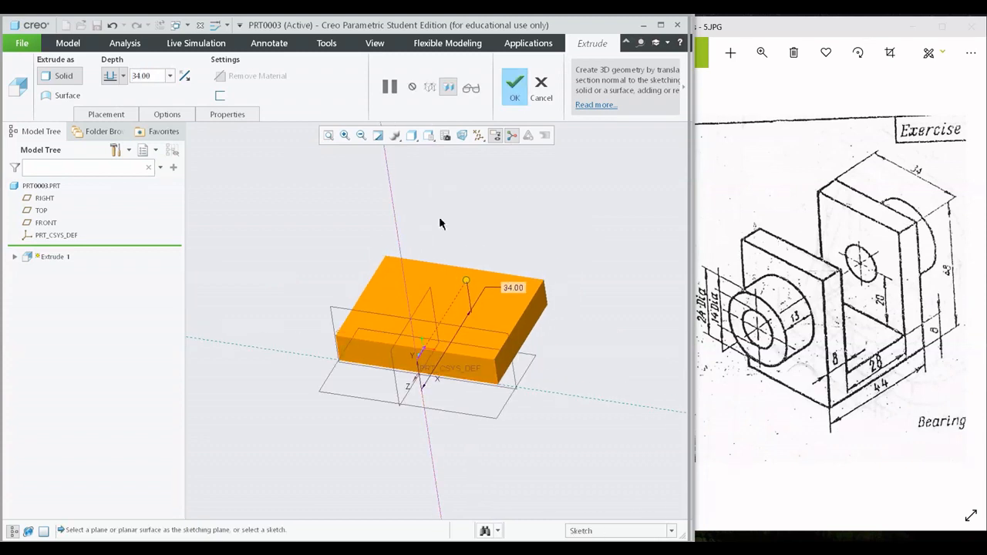
pyautogui.click(515, 89)
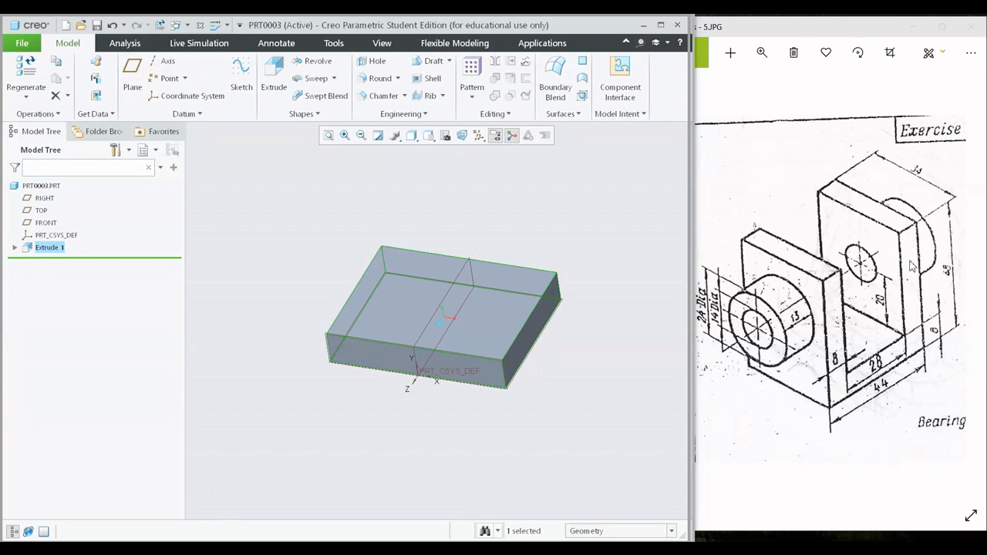
# - Start a second extrusion with its sketch on the base block's front face, oriented to the 2D view
pyautogui.click(275, 77)
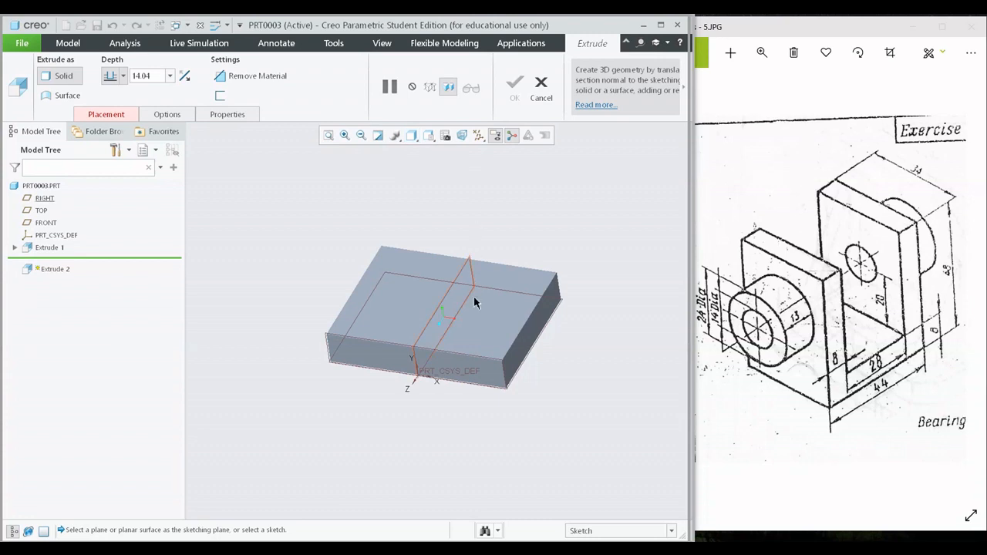
pyautogui.click(490, 373)
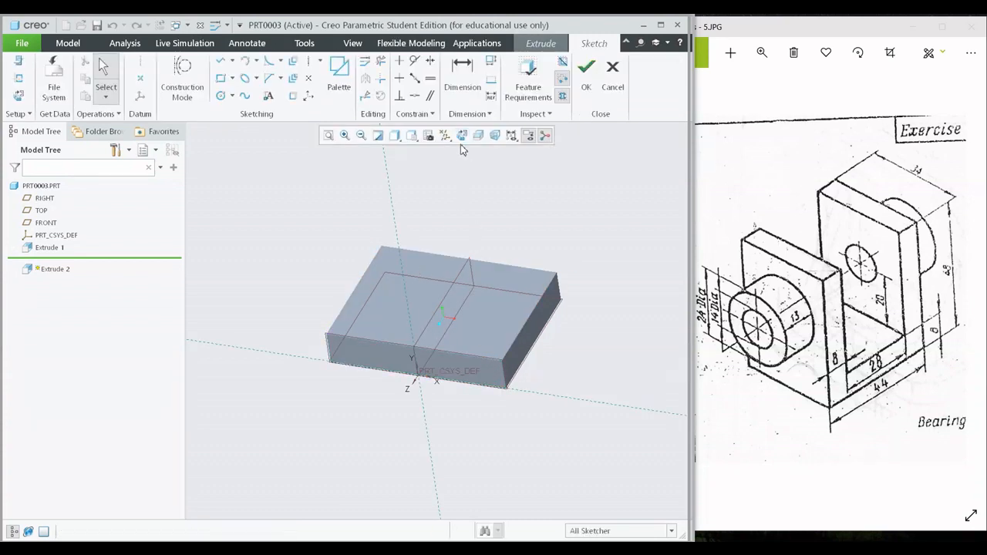
pyautogui.click(461, 138)
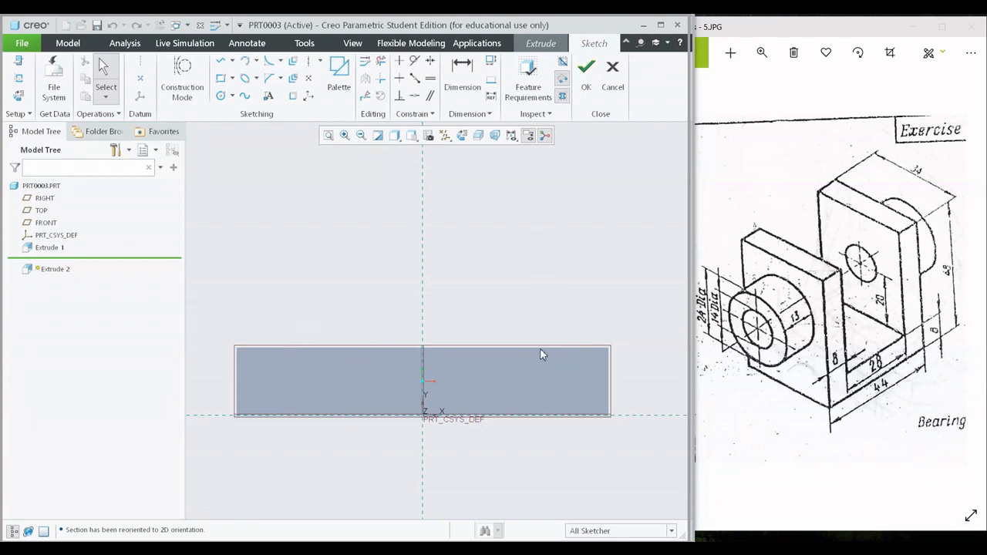
# - Add the block's top edge and right side edge as sketch references
pyautogui.click(18, 78)
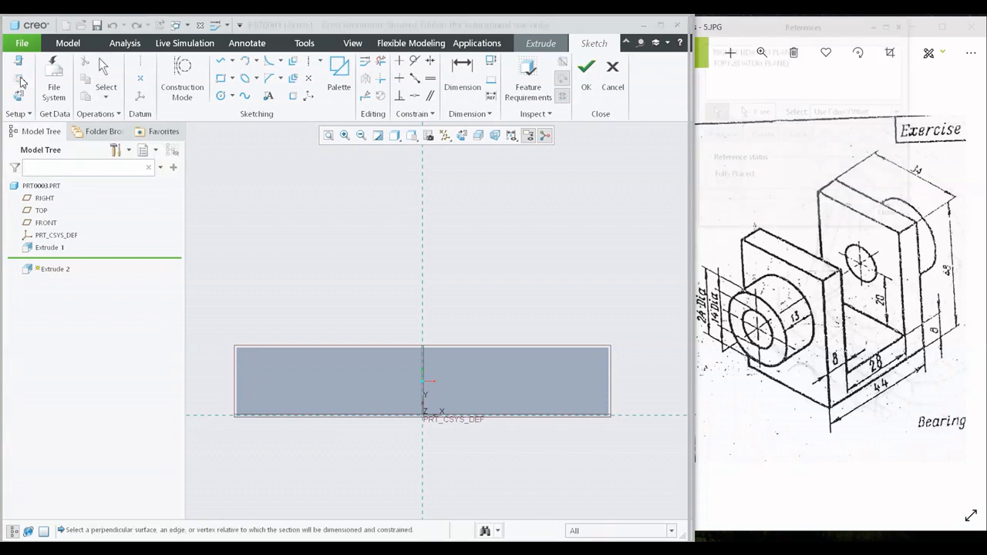
pyautogui.click(500, 349)
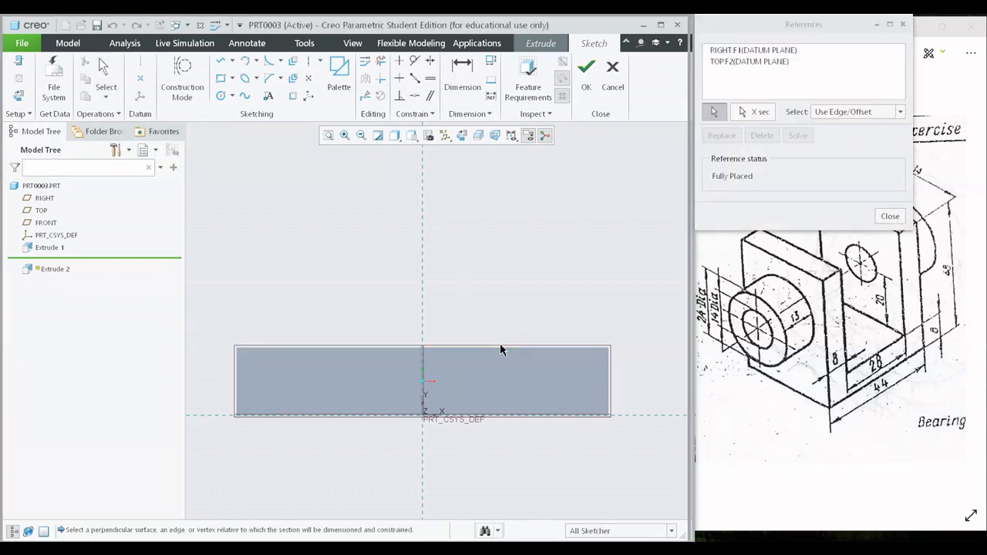
pyautogui.click(888, 215)
pyautogui.click(14, 83)
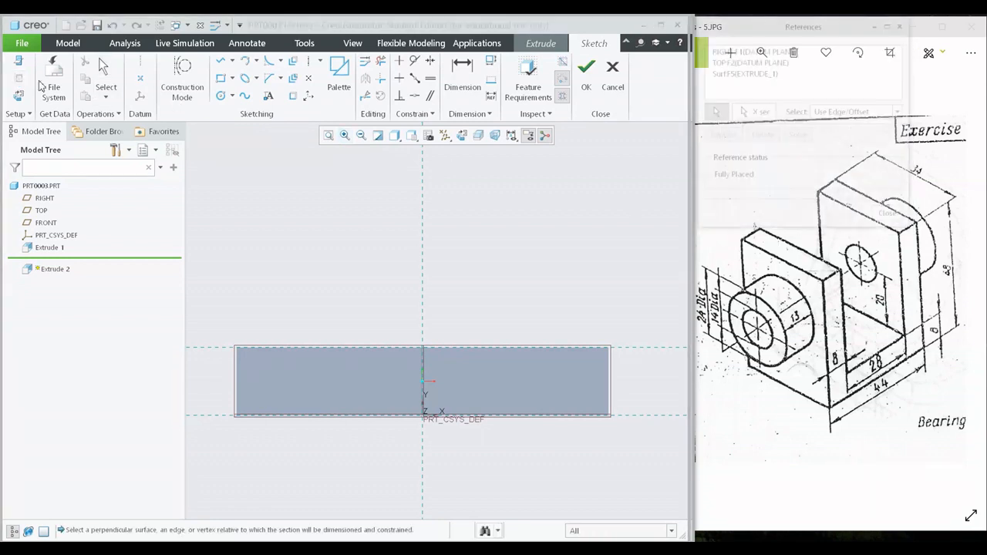
pyautogui.click(608, 371)
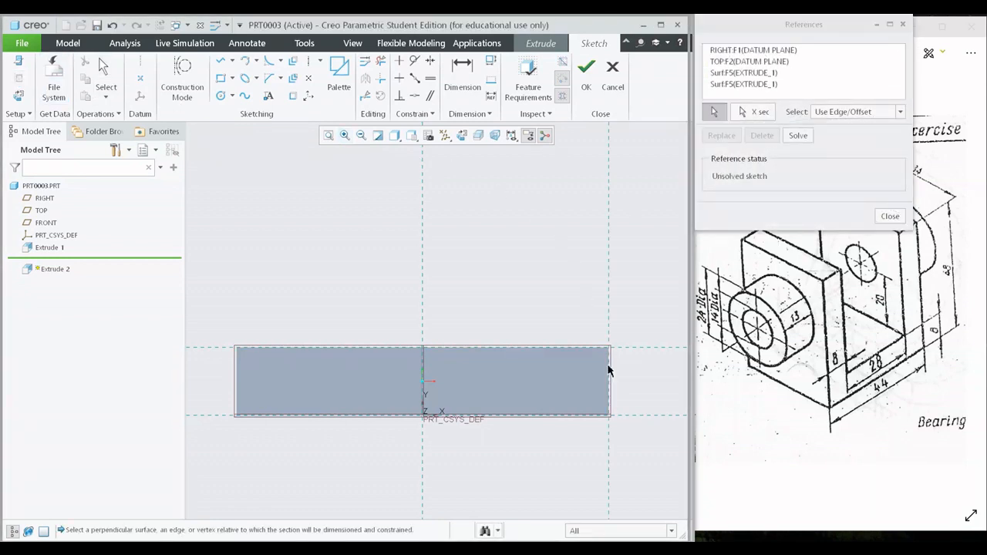
pyautogui.click(891, 216)
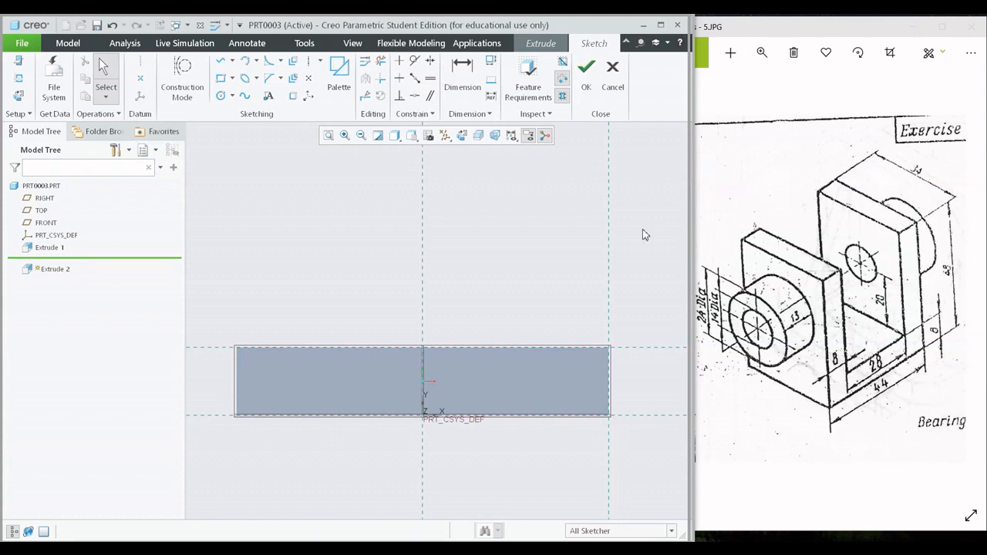
# - Sketch a rectangle about 6.5 wide and 18.5 tall standing on the base's top edge, flush with its right side
pyautogui.click(222, 78)
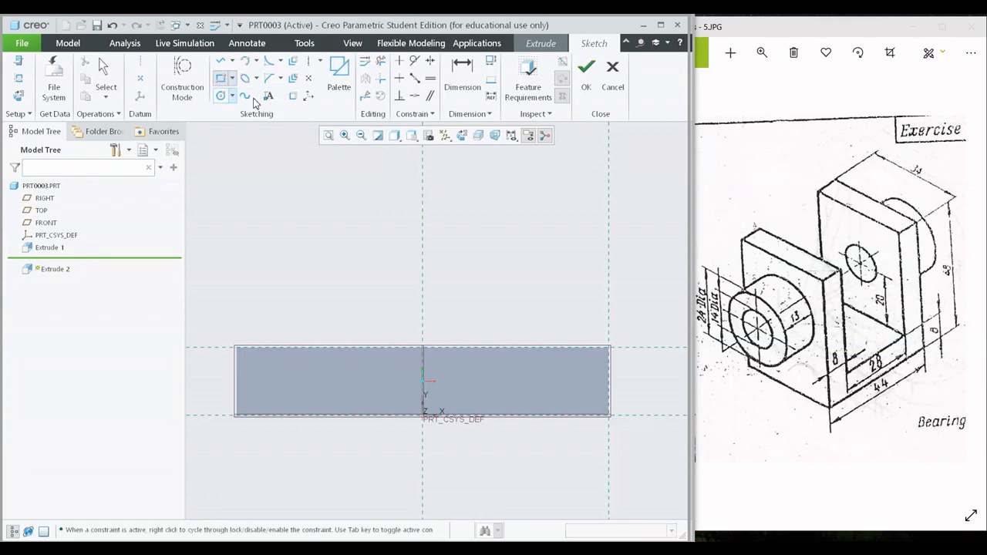
pyautogui.click(606, 191)
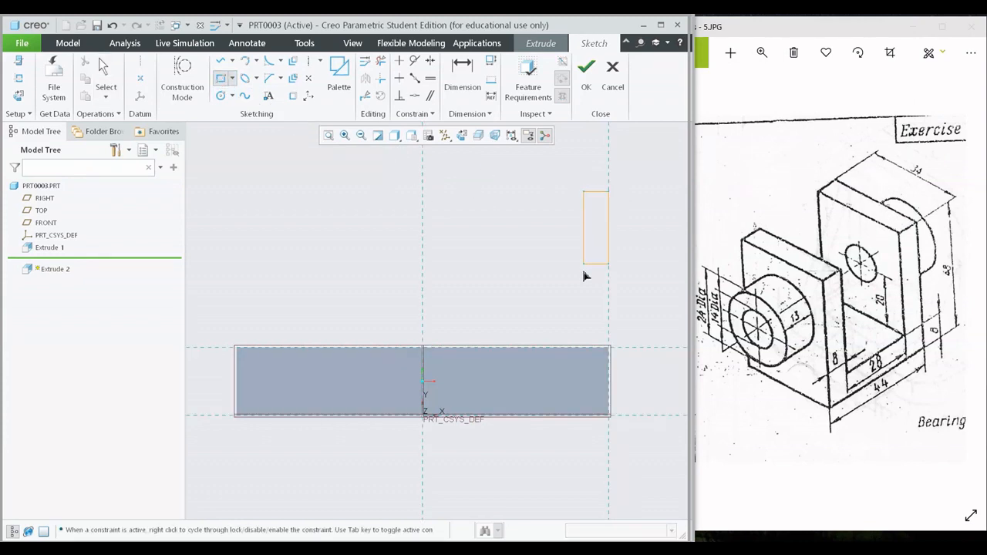
pyautogui.click(554, 347)
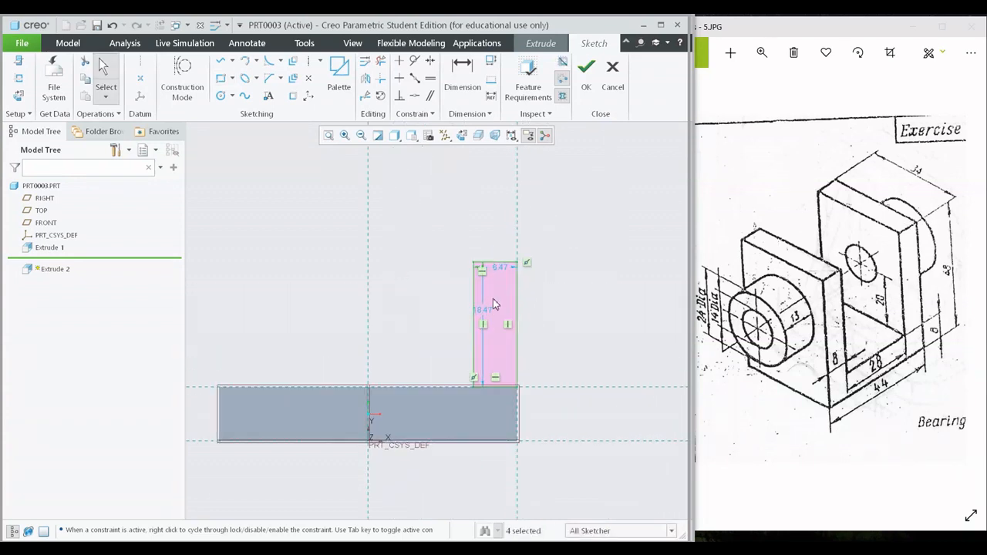
# - Dimension the overall height from the base's bottom edge to the rectangle's top edge as 48
pyautogui.click(478, 88)
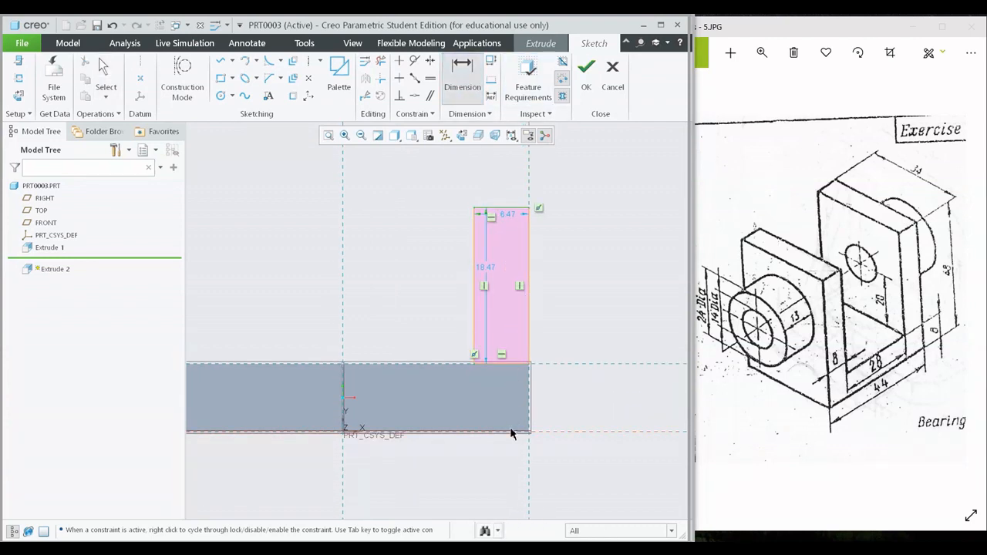
pyautogui.middleClick(586, 385)
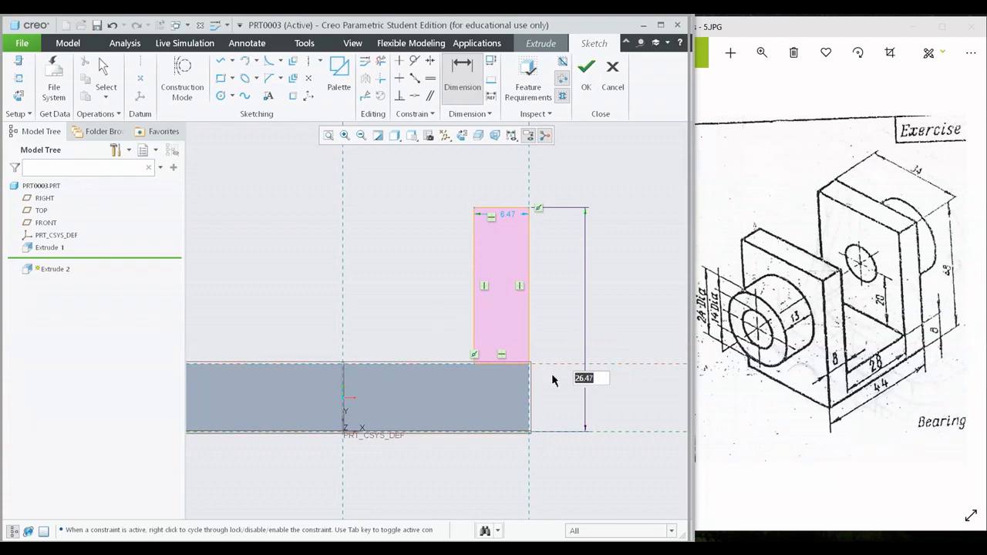
pyautogui.write('48')
pyautogui.press('Return')
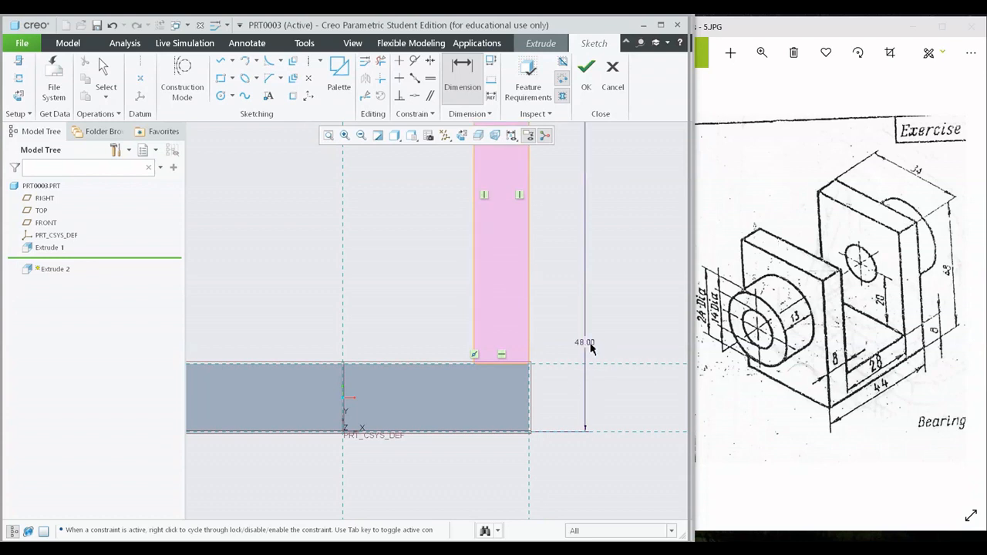
# - Set the width of the right wall's rectangle to 8
pyautogui.scroll(4, 591, 346)
pyautogui.keyDown('shift'); pyautogui.moveTo(572, 245); pyautogui.dragTo(543, 297, button='middle'); pyautogui.keyUp('shift')
pyautogui.scroll(-2, 544, 298)
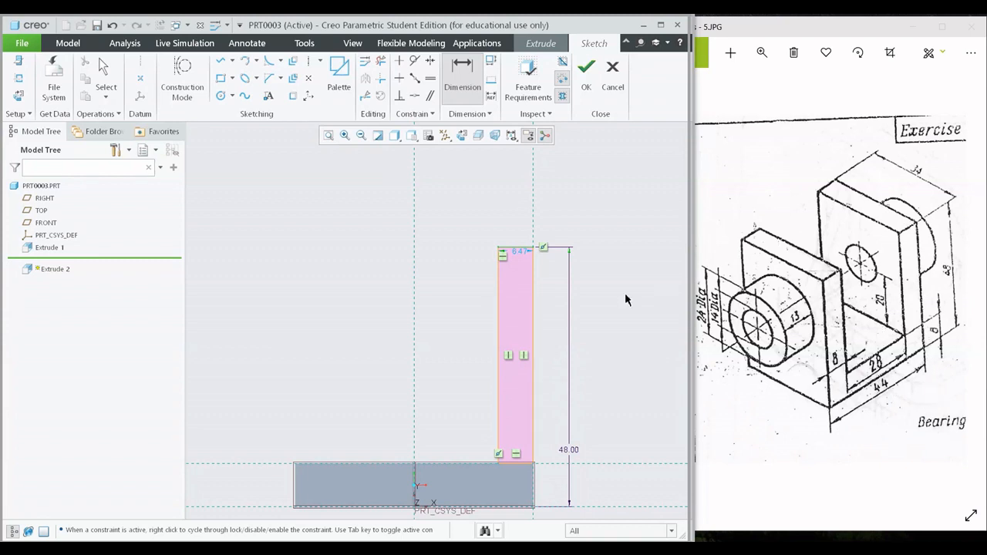
pyautogui.click(518, 250)
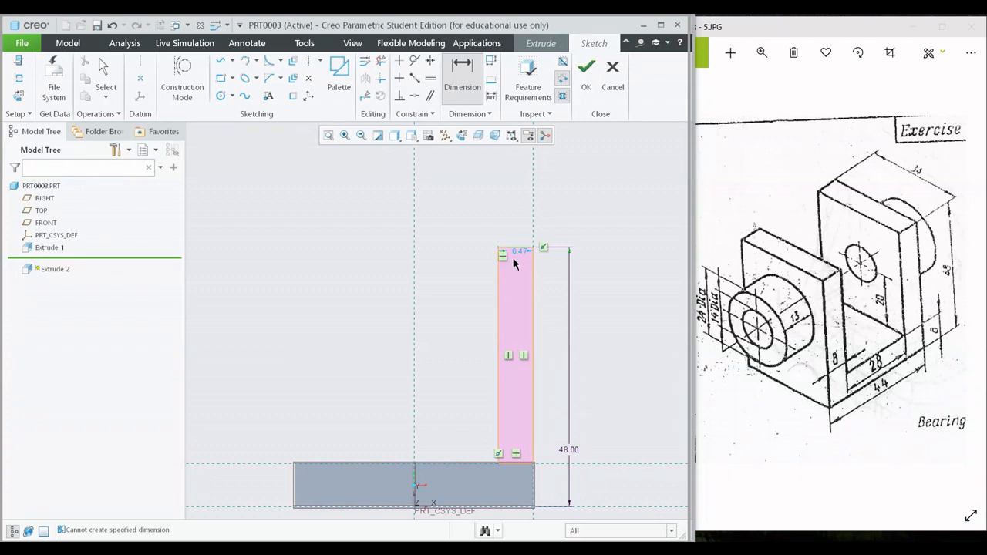
pyautogui.middleClick(515, 260)
pyautogui.write('8')
pyautogui.press('Return')
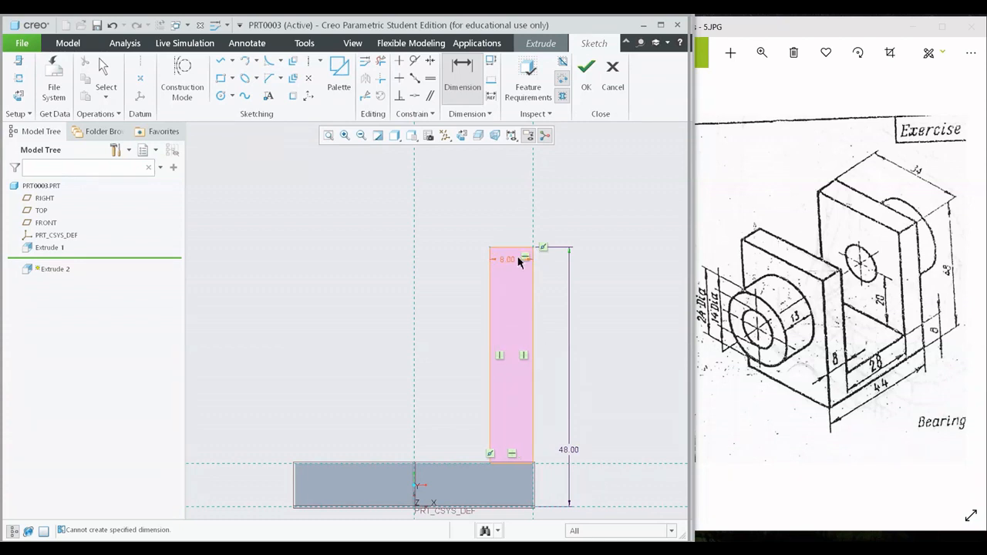
# - Finish the right wall's sketch and flip the extrusion direction so that the wall runs back over the base
pyautogui.scroll(3, 518, 262)
pyautogui.click(586, 70)
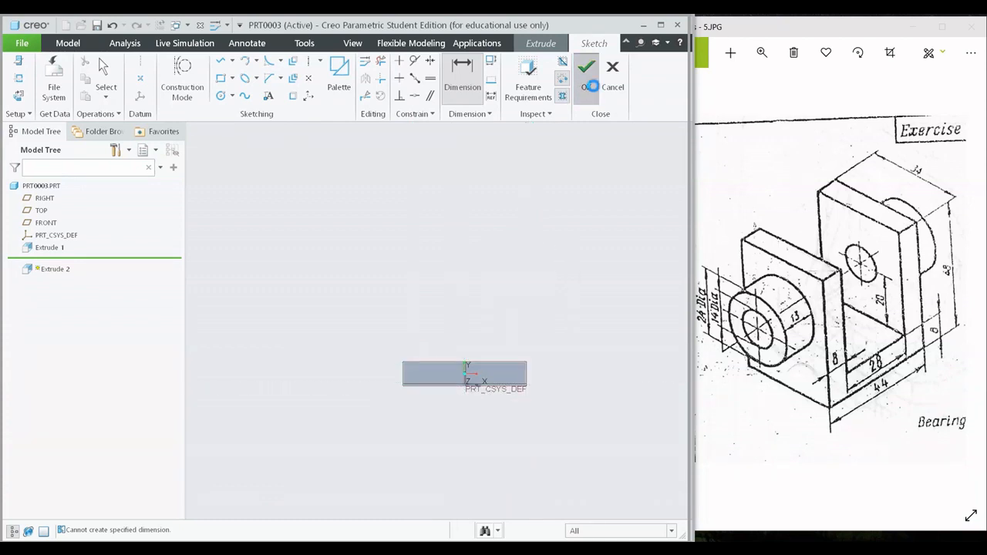
pyautogui.moveTo(561, 204); pyautogui.dragTo(526, 251, button='middle')
pyautogui.scroll(-4, 515, 313)
pyautogui.moveTo(515, 314)
pyautogui.mouseDown(button='middle')
pyautogui.moveTo(524, 308)
pyautogui.moveTo(478, 325)
pyautogui.moveTo(440, 322)
pyautogui.moveTo(462, 350)
pyautogui.moveTo(440, 324)
pyautogui.mouseUp(button='middle')
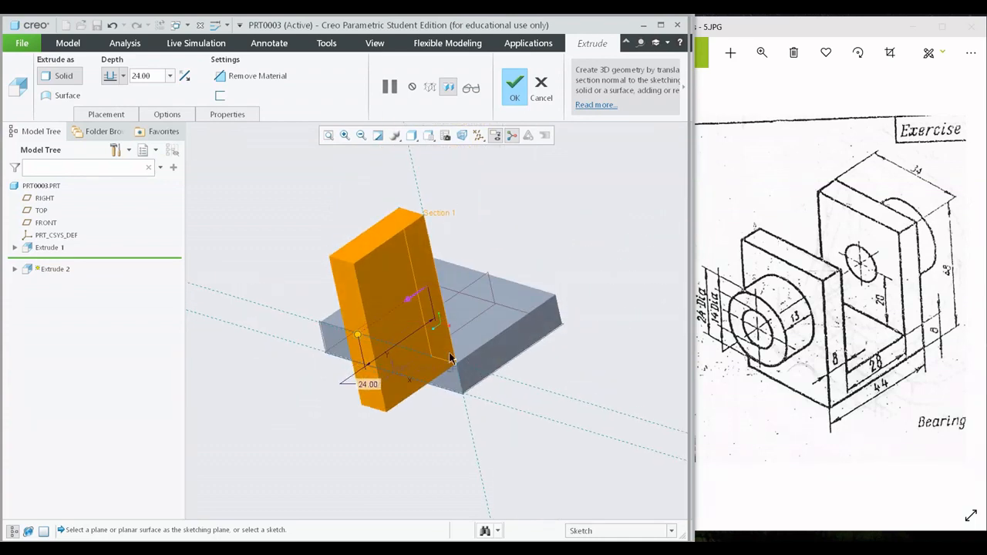
pyautogui.scroll(-2, 409, 310)
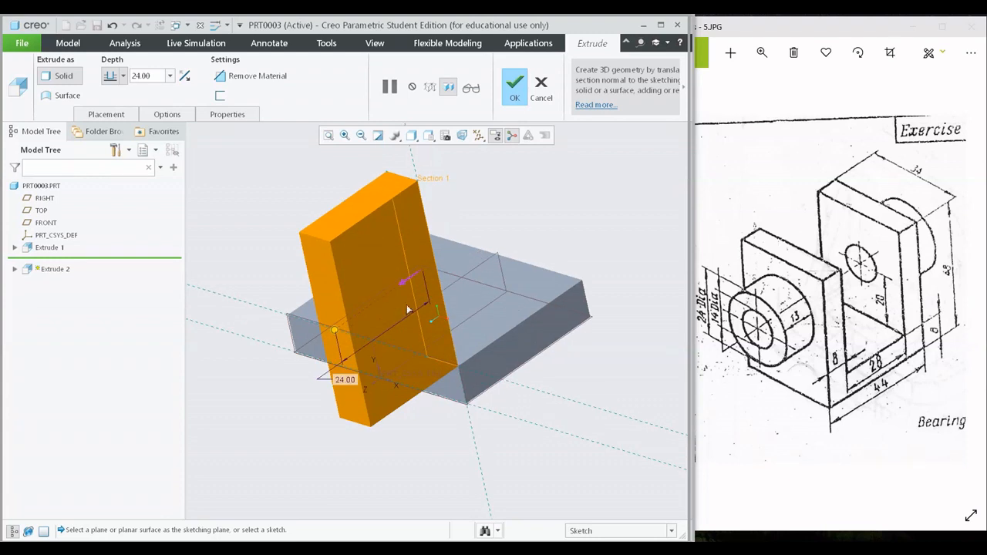
pyautogui.click(183, 75)
pyautogui.scroll(-2, 540, 244)
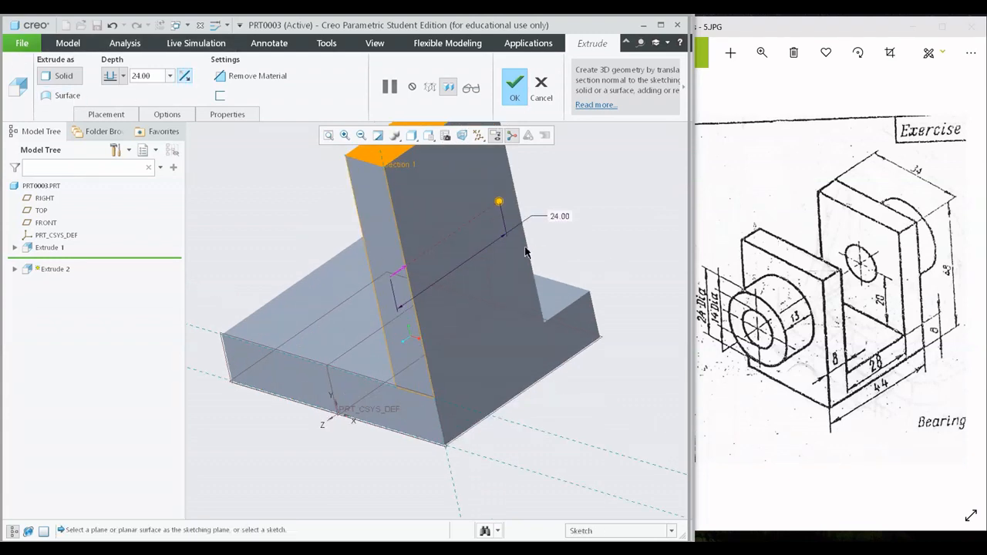
pyautogui.scroll(2, 532, 254)
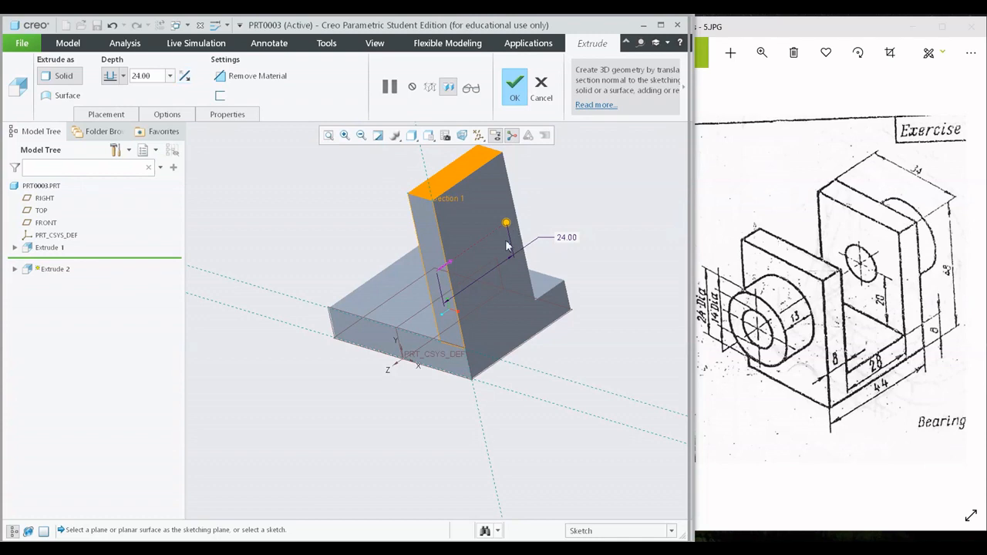
pyautogui.moveTo(514, 234); pyautogui.dragTo(478, 306, button='middle')
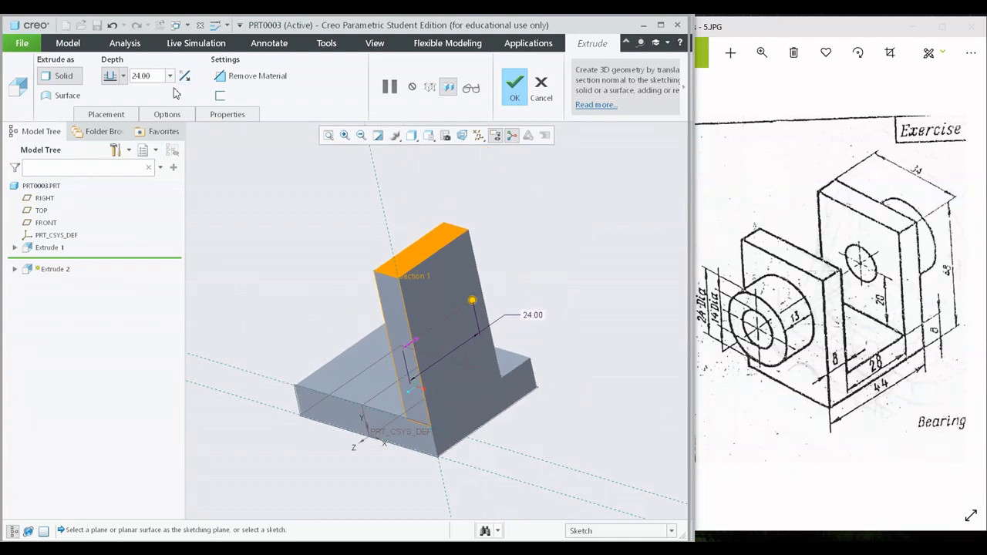
# - Set the right wall's extrusion depth to 34 and complete the feature
pyautogui.doubleClick(145, 75)
pyautogui.write('34')
pyautogui.click(173, 68)
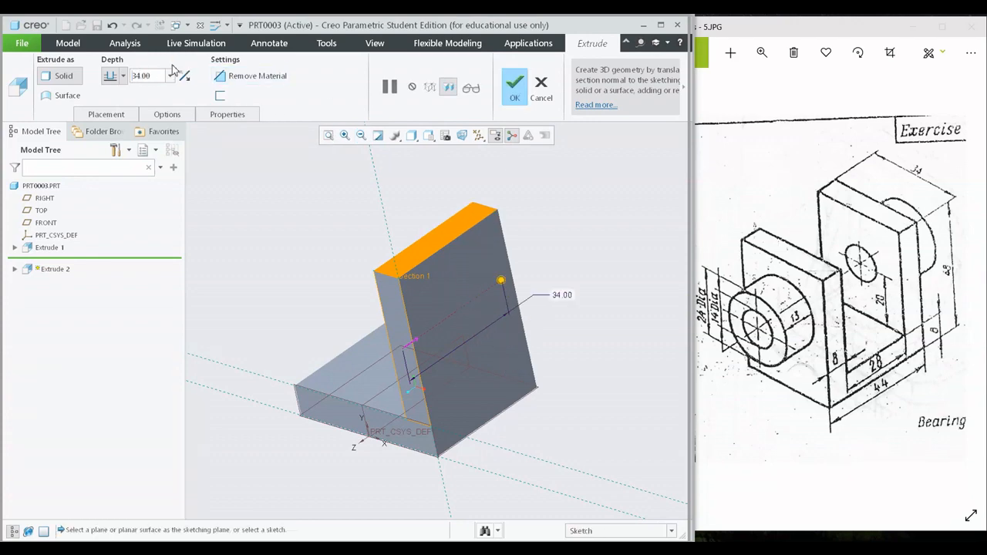
pyautogui.moveTo(361, 328); pyautogui.dragTo(444, 304, button='middle')
pyautogui.moveTo(500, 219); pyautogui.dragTo(529, 185, button='middle')
pyautogui.click(515, 86)
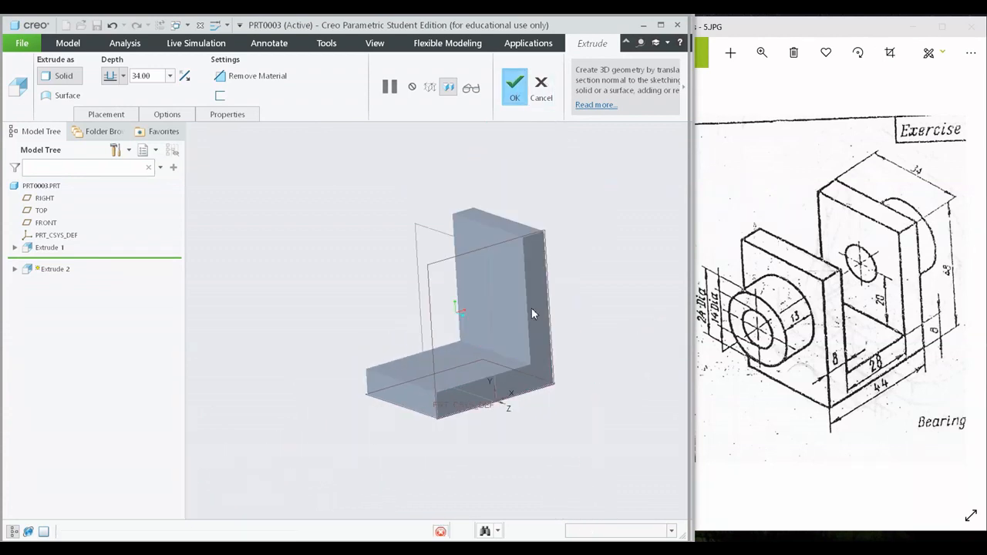
# - Start a third extrusion with its sketch on the L-shaped front face, oriented to the 2D view
pyautogui.moveTo(532, 317); pyautogui.dragTo(457, 409, button='middle')
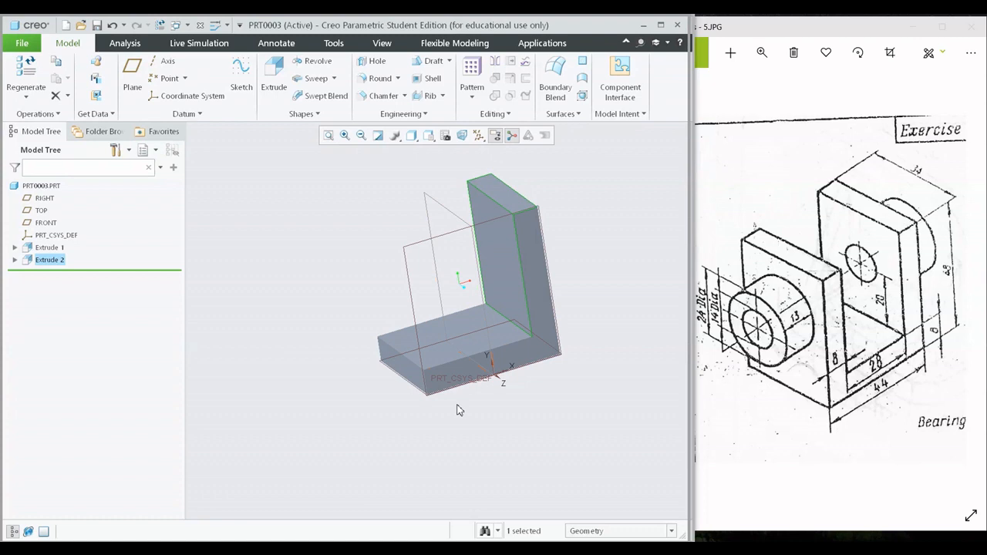
pyautogui.scroll(3, 444, 366)
pyautogui.click(444, 364)
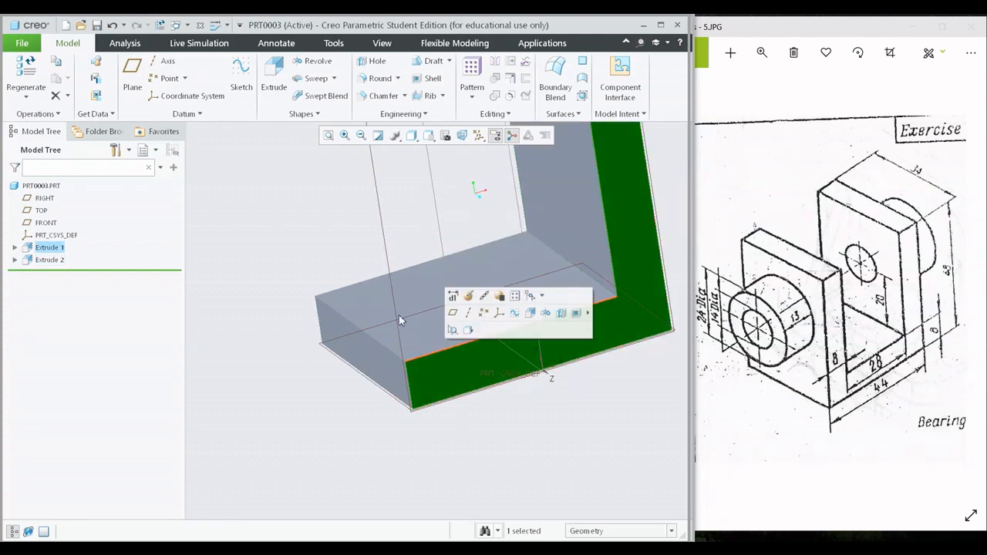
pyautogui.click(273, 78)
pyautogui.click(462, 136)
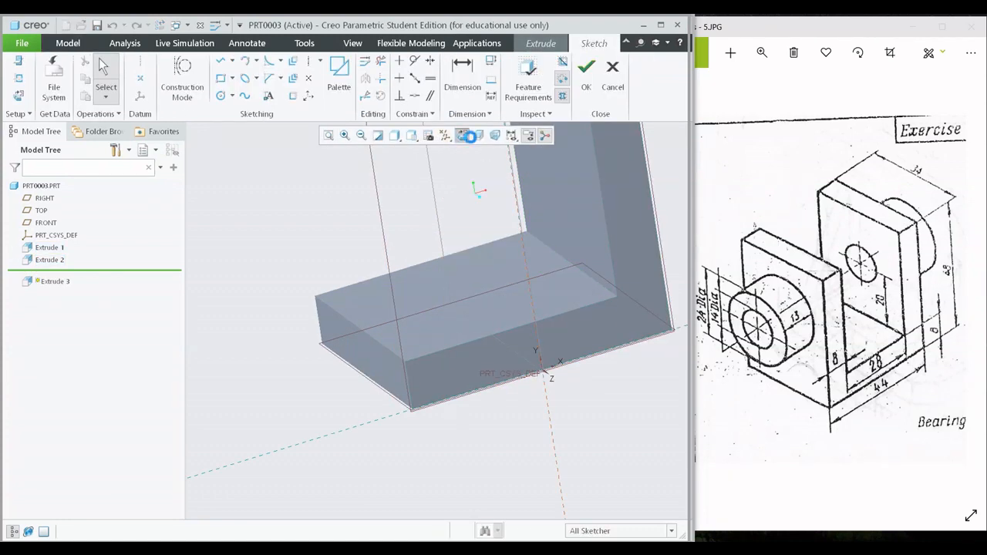
pyautogui.click(384, 354)
pyautogui.middleClick(430, 320)
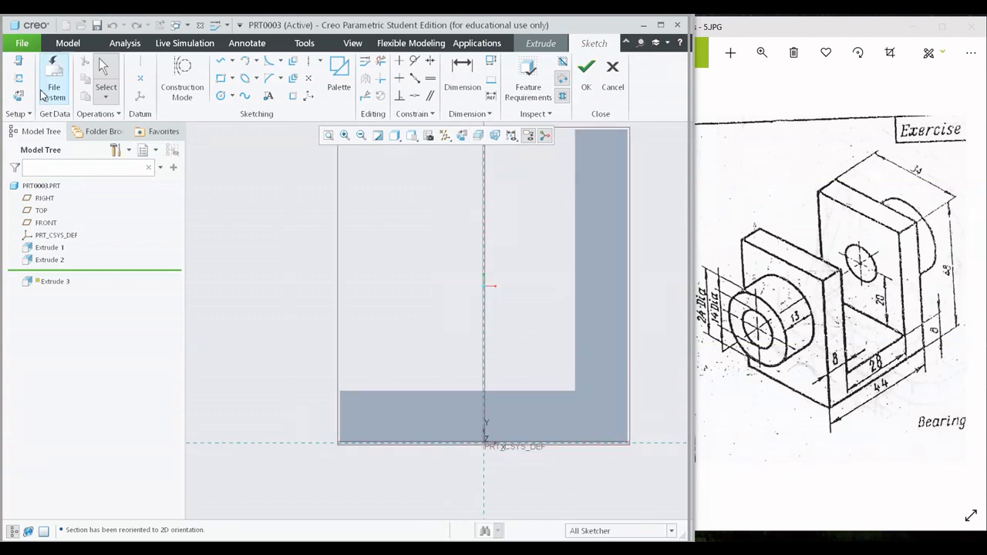
# - Add the base's top edge and left side edge as sketch references
pyautogui.click(19, 78)
pyautogui.click(414, 393)
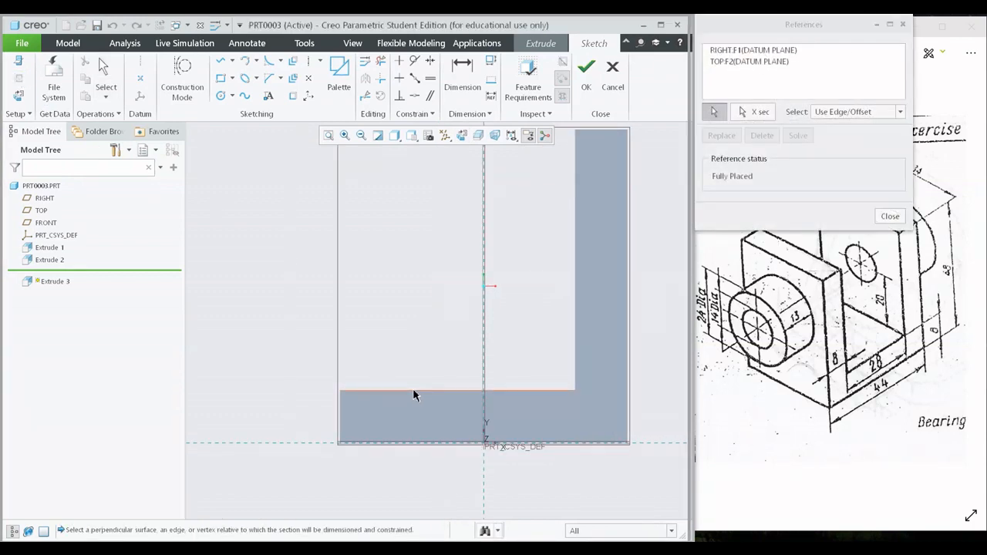
pyautogui.click(342, 418)
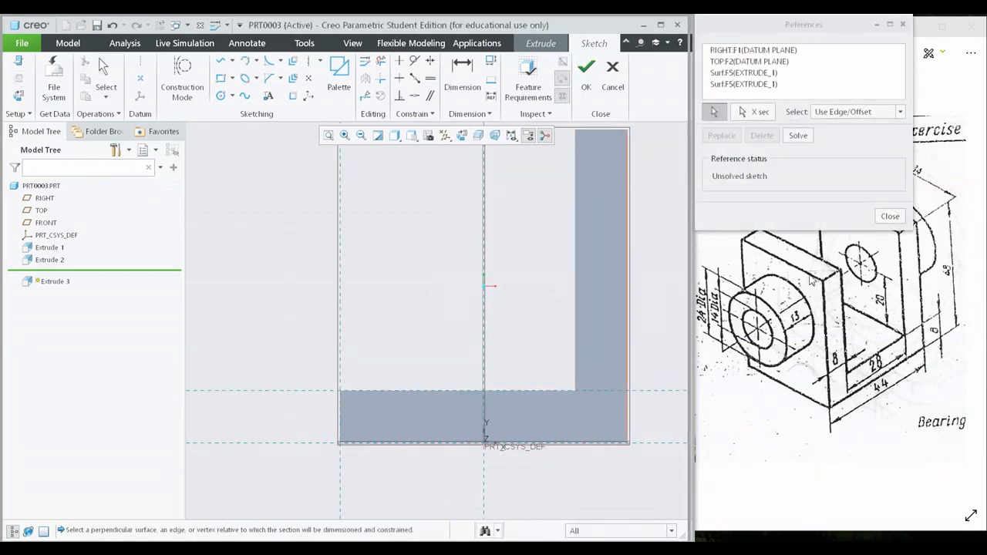
pyautogui.click(892, 216)
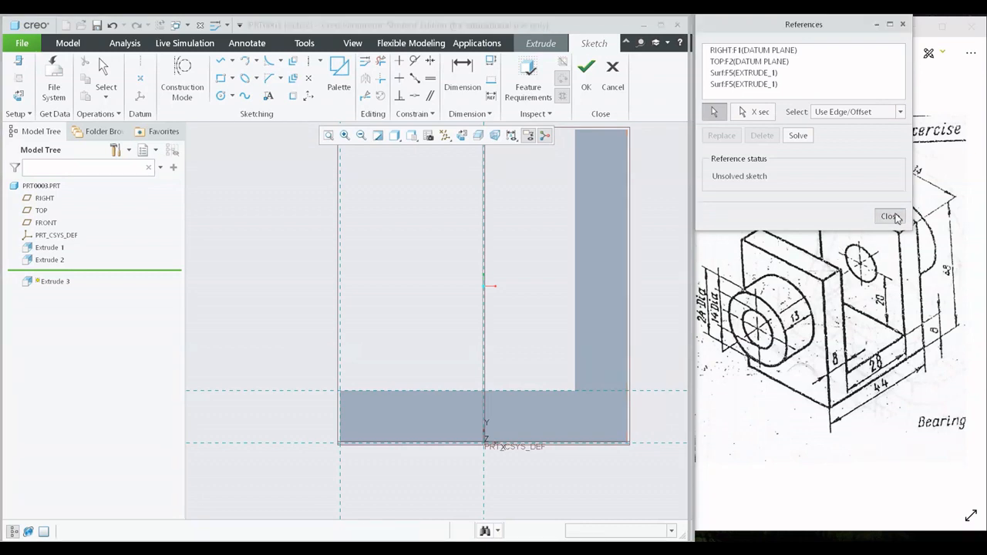
# - Sketch a rectangle about 7.5 wide and 31.6 tall on the base's top edge, flush with its left side
pyautogui.click(220, 78)
pyautogui.click(340, 184)
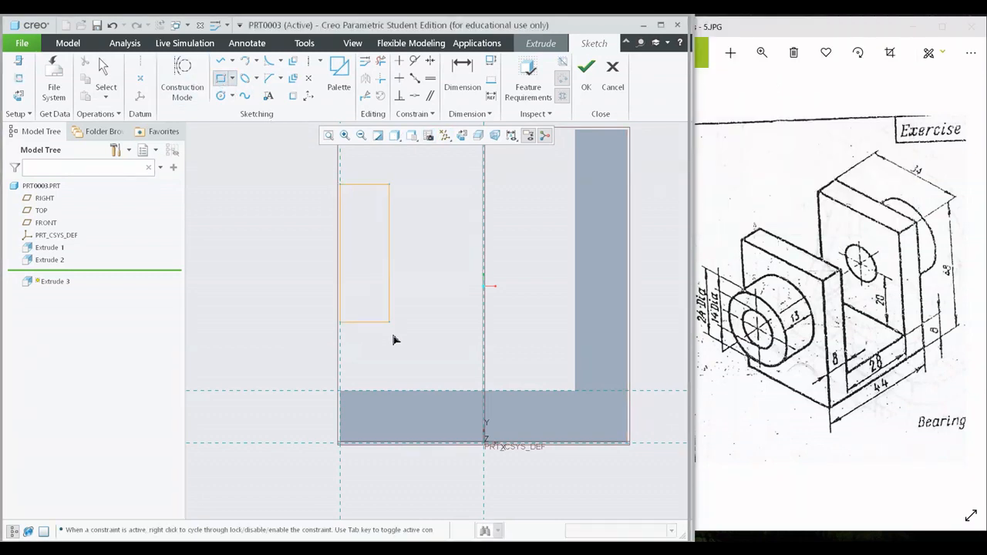
pyautogui.click(390, 391)
pyautogui.middleClick(473, 290)
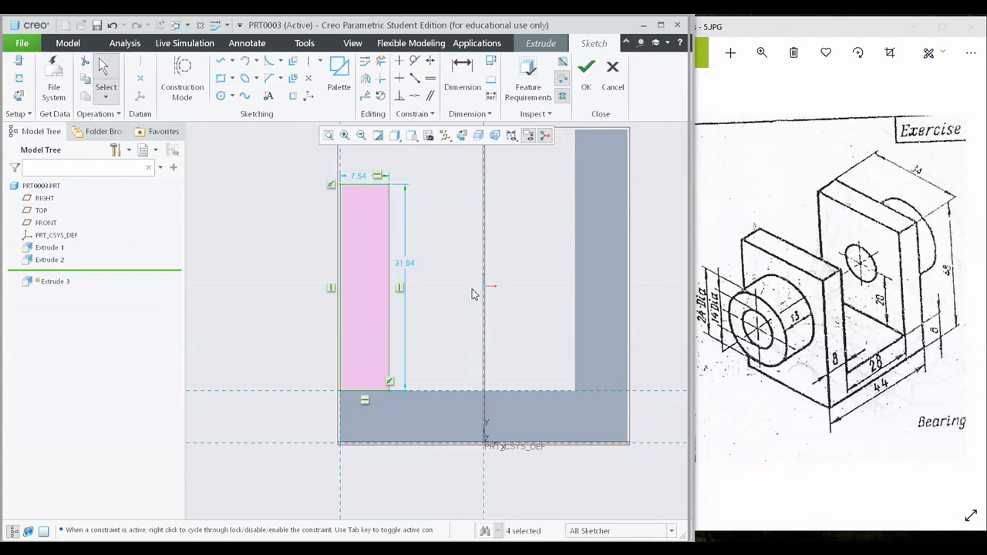
# - Set the width of the left wall's rectangle to 8
pyautogui.keyDown('shift'); pyautogui.moveTo(417, 240); pyautogui.dragTo(408, 283, button='middle'); pyautogui.keyUp('shift')
pyautogui.doubleClick(347, 221)
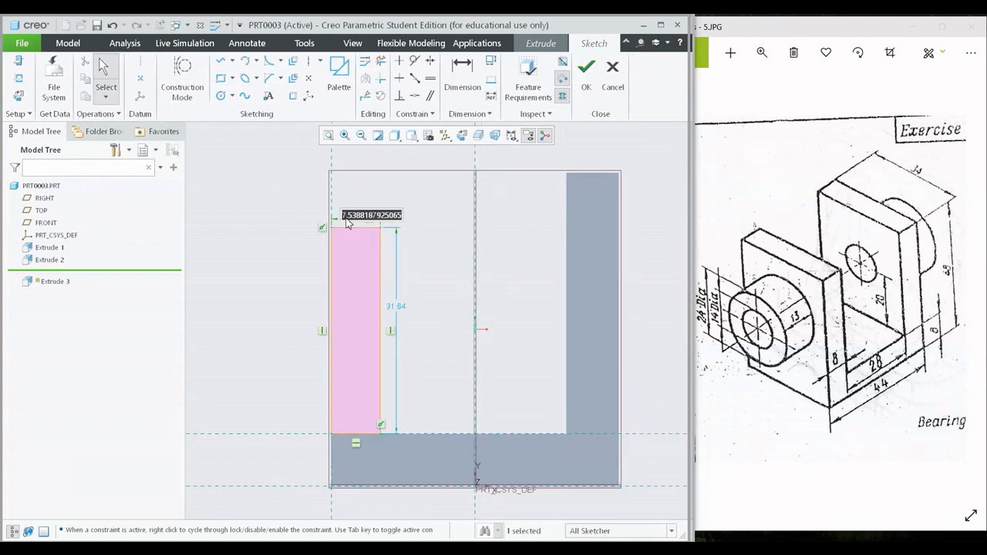
pyautogui.write('8')
pyautogui.press('Return')
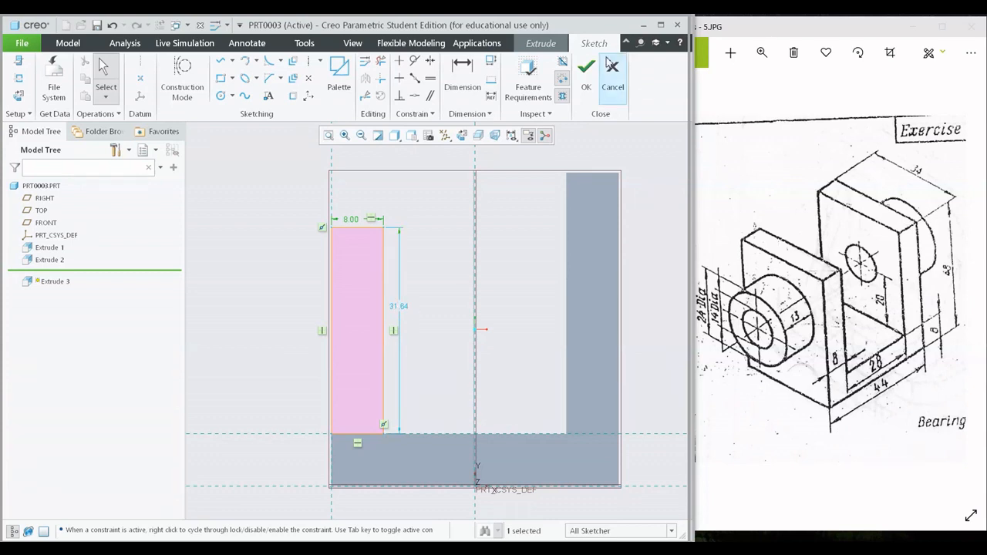
# - Dimension the left wall's overall height from the base's bottom edge to the rectangle's top edge as 43
pyautogui.click(462, 73)
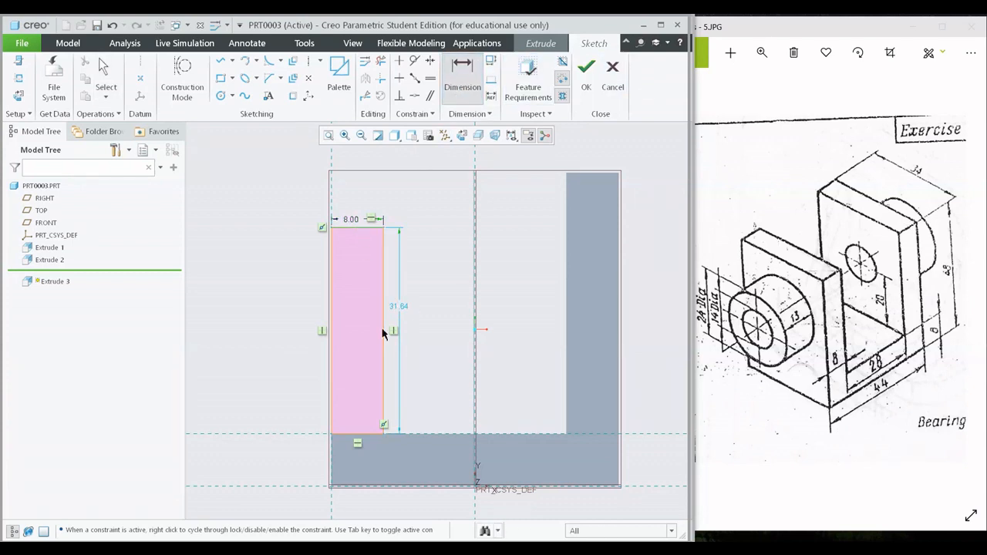
pyautogui.scroll(-1, 282, 431)
pyautogui.middleClick(282, 431)
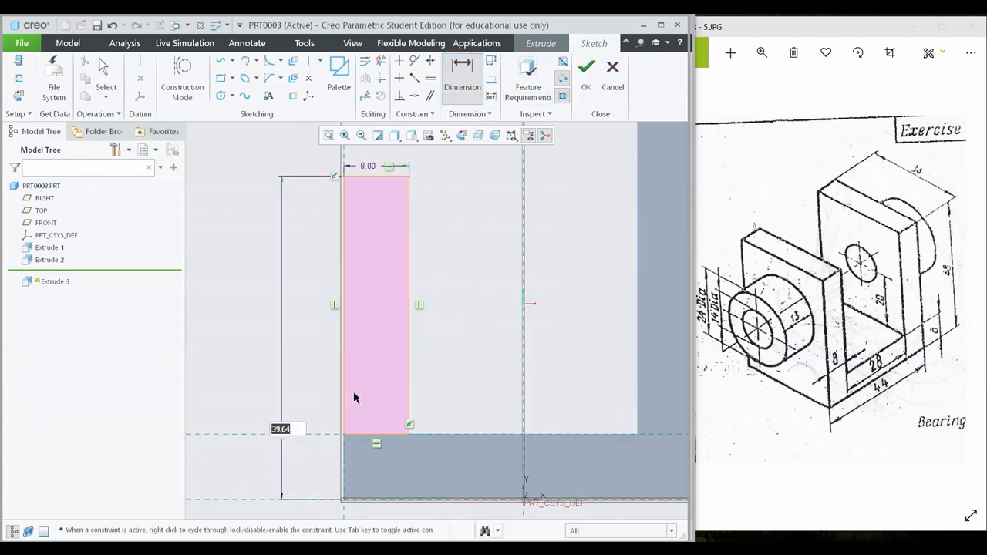
pyautogui.write('43')
pyautogui.press('Return')
# - Set the left wall's overall height dimension to 48 to match the opposite wall
pyautogui.scroll(3, 394, 327)
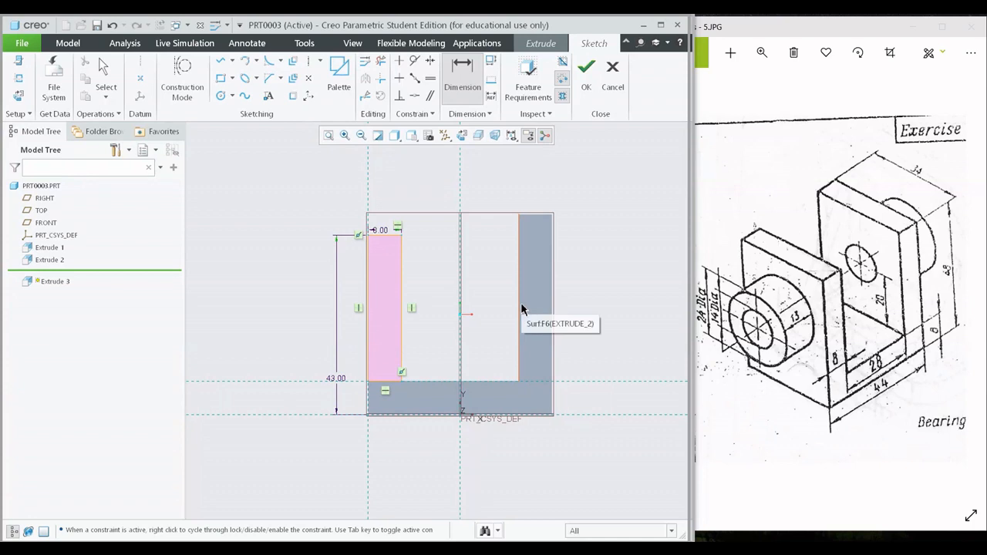
pyautogui.scroll(-2, 520, 310)
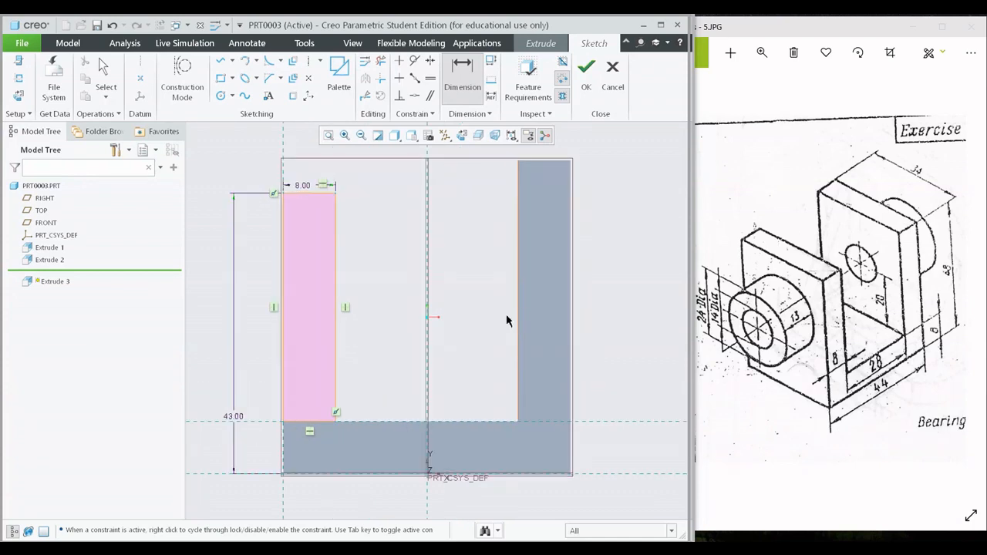
pyautogui.doubleClick(235, 417)
pyautogui.write('48')
pyautogui.press('Return')
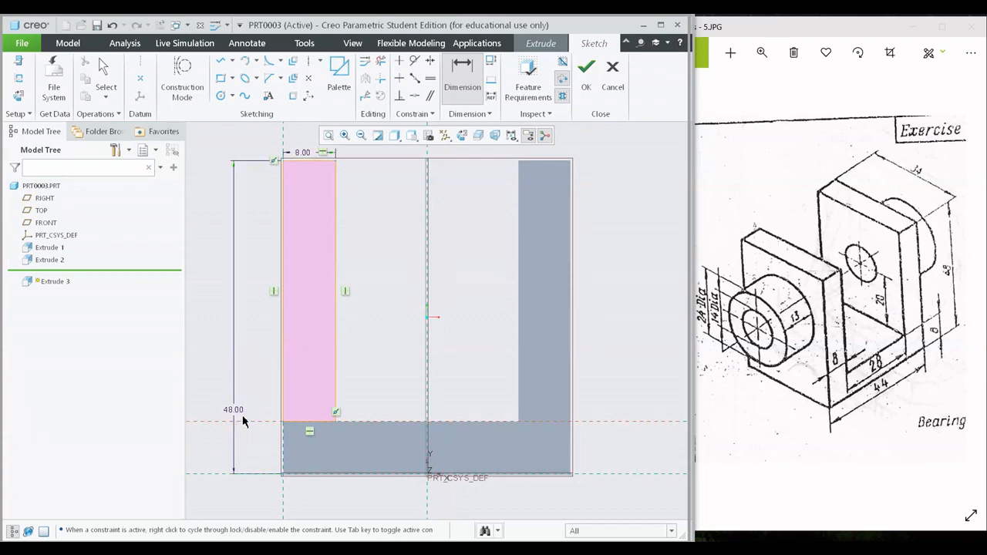
# - Finish the left wall's sketch and extrude it 34 with the direction flipped to run along the base
pyautogui.click(586, 73)
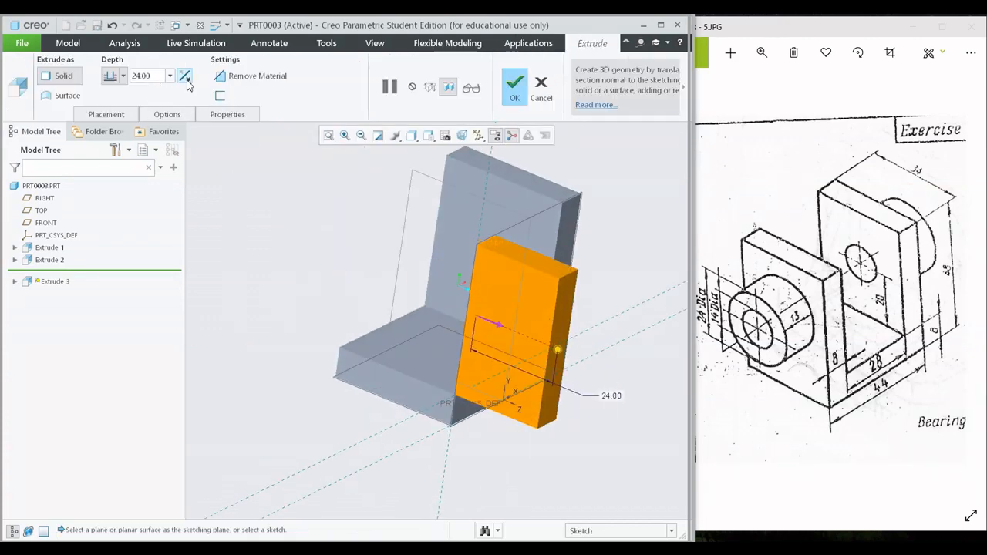
pyautogui.click(184, 76)
pyautogui.doubleClick(152, 76)
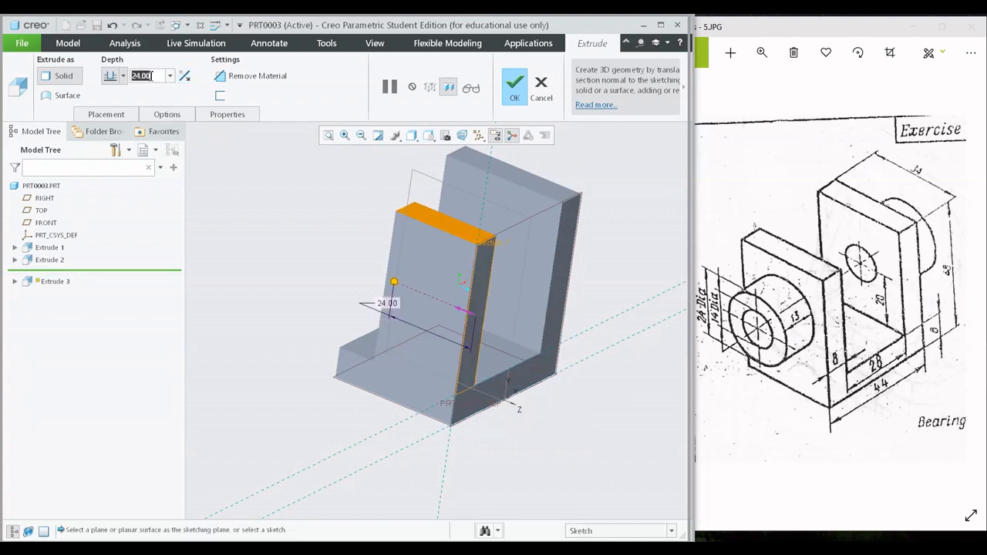
pyautogui.write('34')
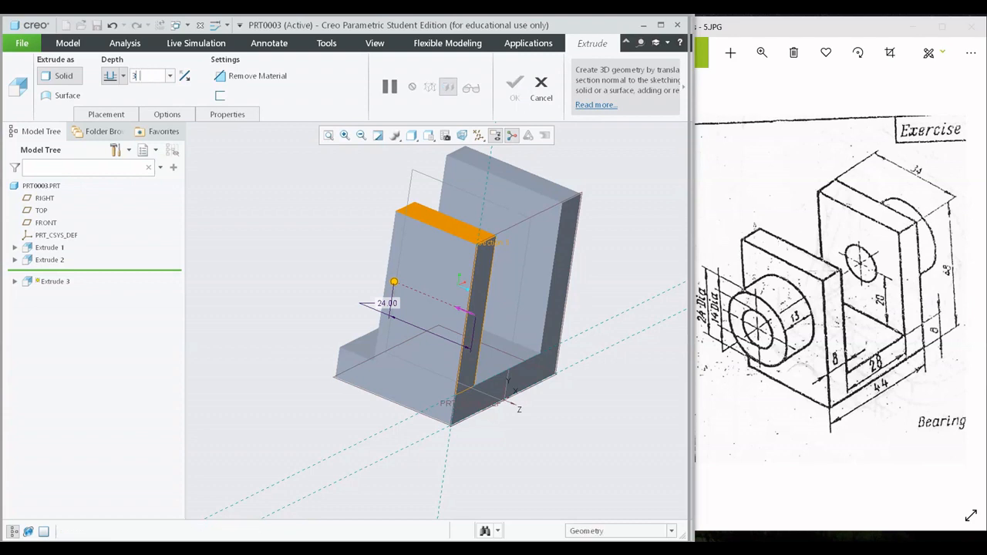
pyautogui.press('Return')
pyautogui.click(514, 96)
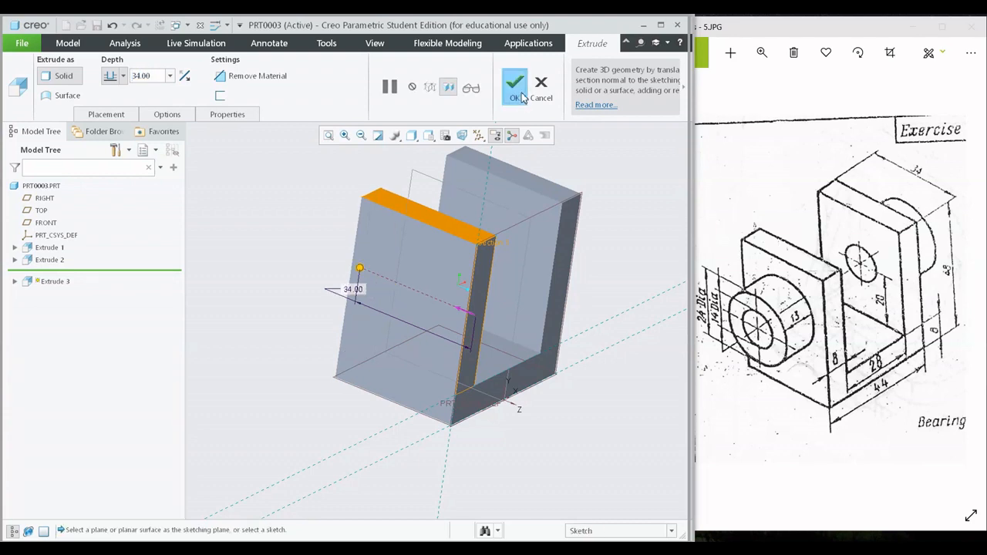
# - Start an extrusion sketch on the left wall's outer face, viewed straight on
pyautogui.moveTo(384, 202); pyautogui.dragTo(451, 325, button='middle')
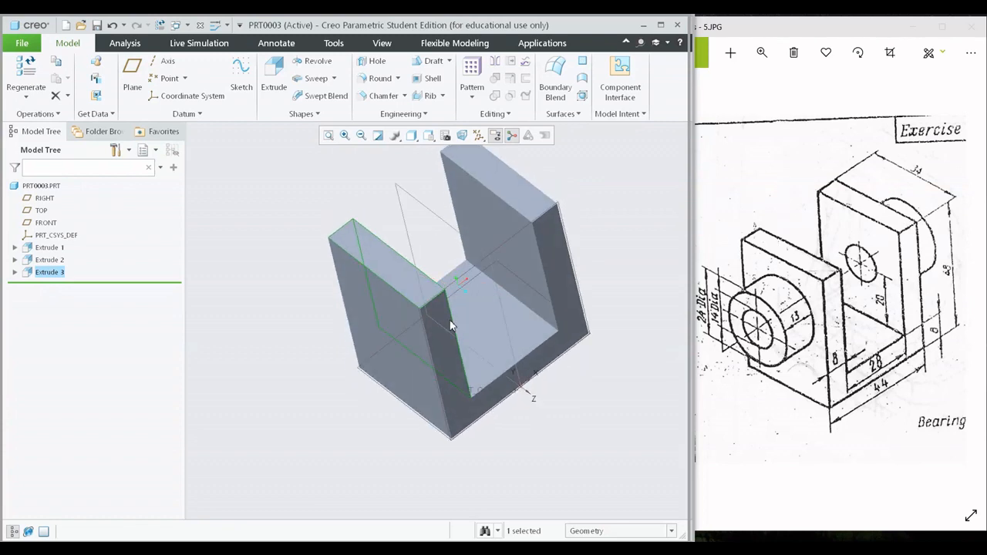
pyautogui.click(273, 77)
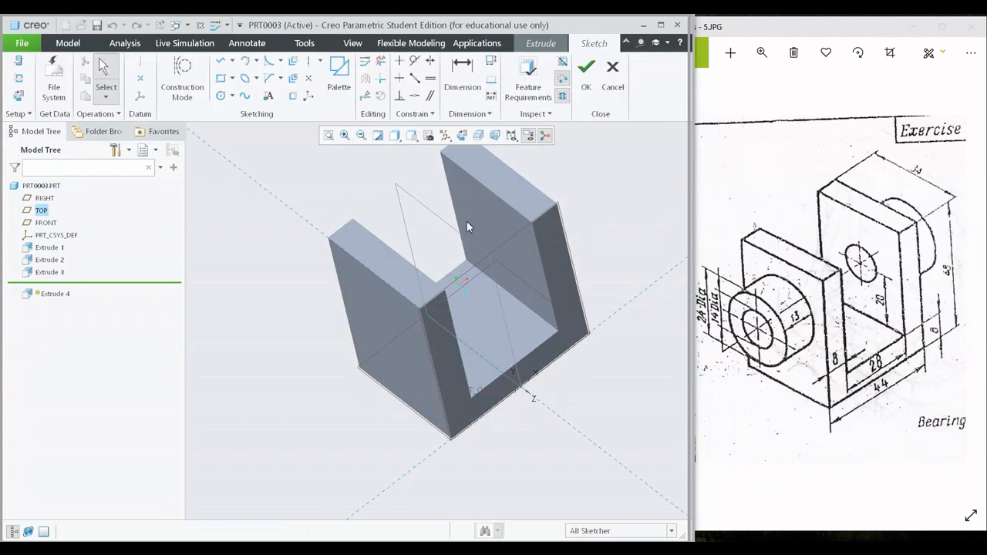
pyautogui.click(611, 81)
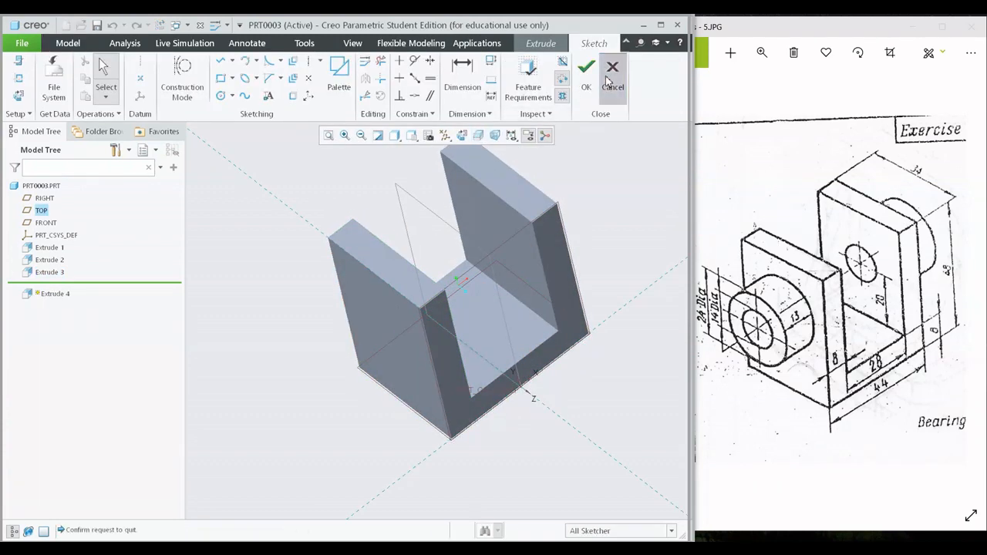
pyautogui.click(535, 309)
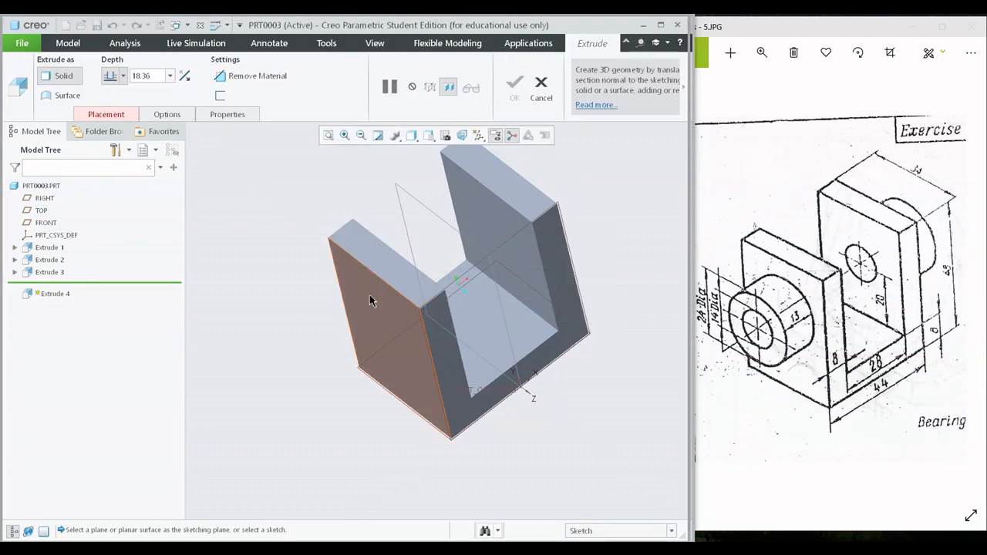
pyautogui.click(370, 296)
pyautogui.click(462, 136)
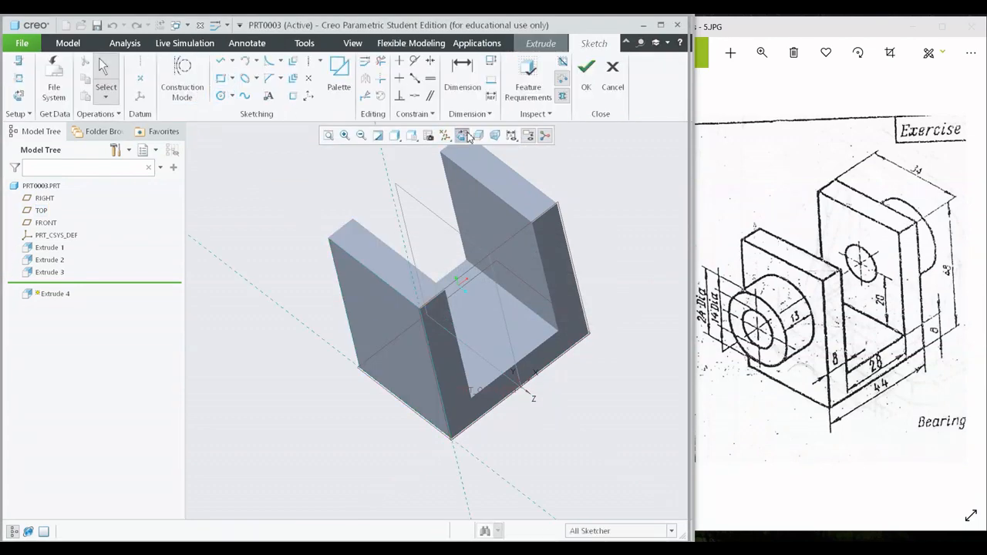
# - Add a vertical centerline through the midpoint of the wall's top edge
pyautogui.click(308, 61)
pyautogui.scroll(3, 403, 232)
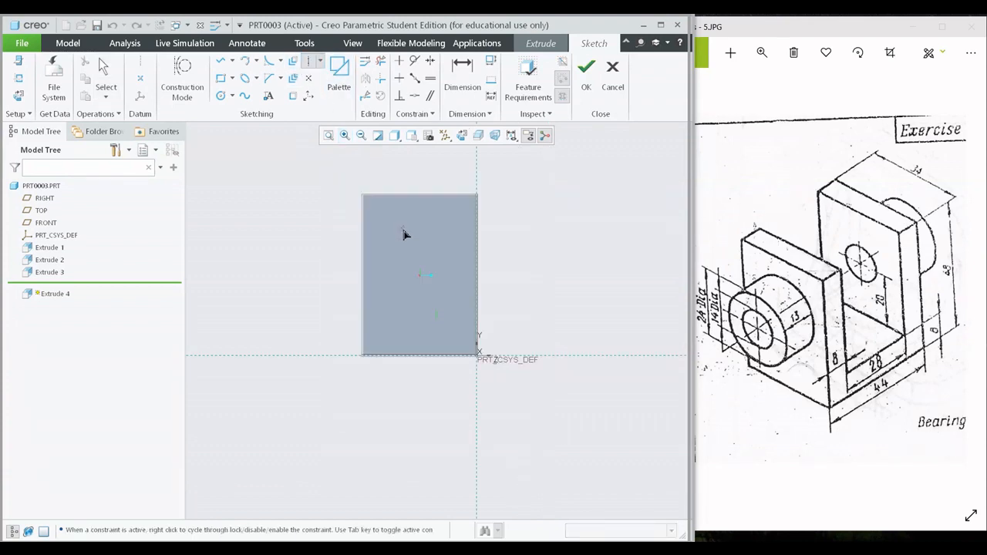
pyautogui.keyDown('shift'); pyautogui.moveTo(434, 231); pyautogui.dragTo(431, 267, button='middle'); pyautogui.keyUp('shift')
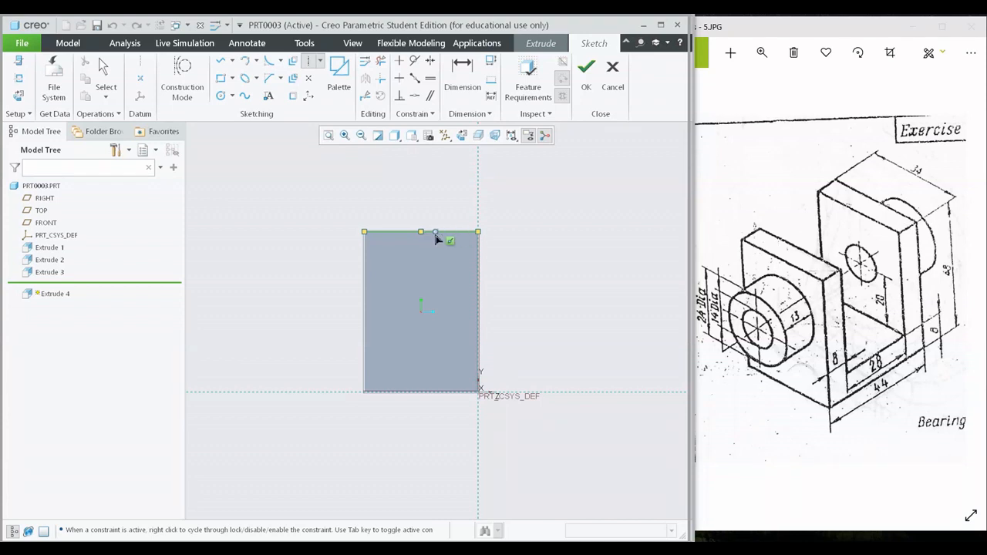
pyautogui.click(422, 233)
pyautogui.click(425, 202)
pyautogui.middleClick(442, 255)
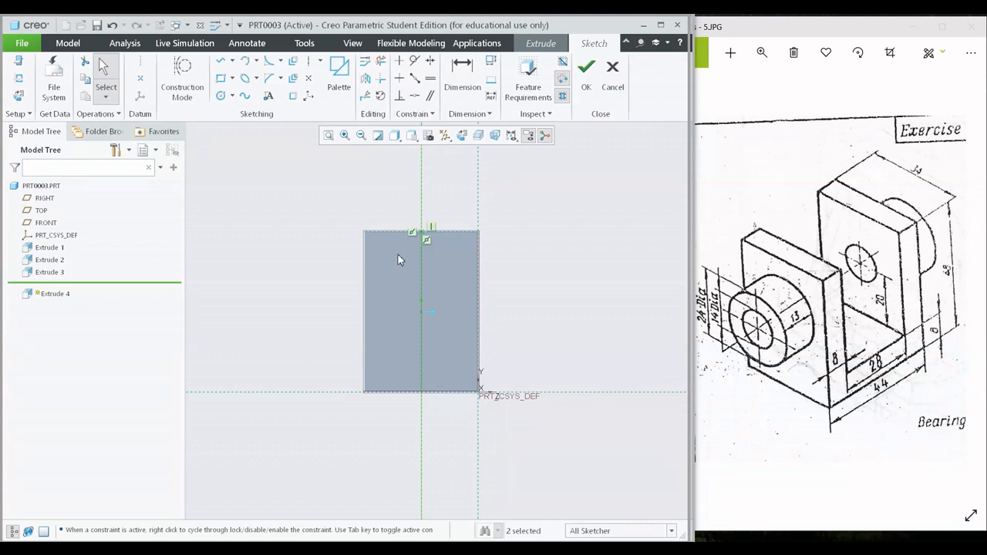
# - Sketch a circle about 15 in diameter centered on the centerline, about 17 below the wall's top edge
pyautogui.moveTo(406, 325)
pyautogui.keyDown('shift'); pyautogui.mouseDown(button='middle')
pyautogui.moveTo(432, 315)
pyautogui.moveTo(415, 326)
pyautogui.mouseUp(button='middle'); pyautogui.keyUp('shift')
pyautogui.click(221, 96)
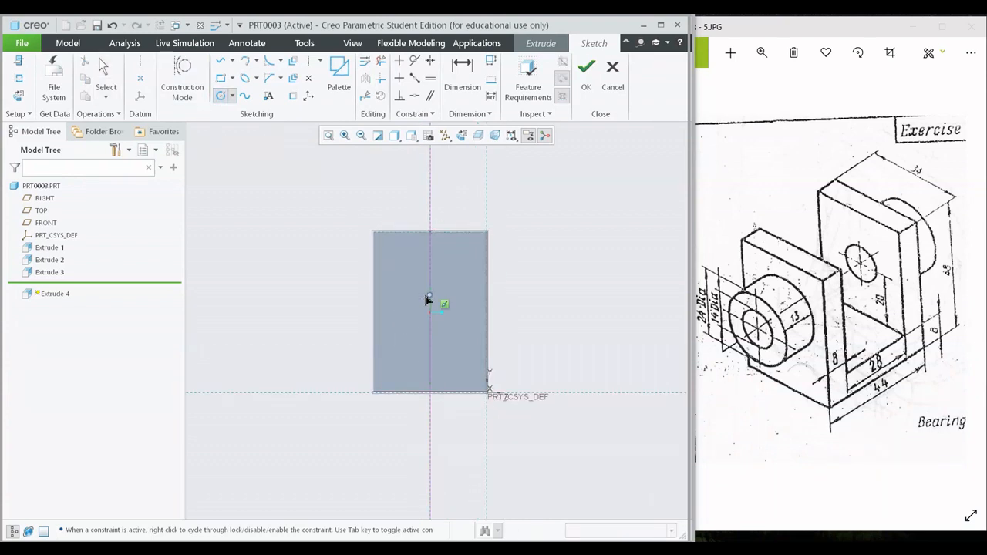
pyautogui.click(430, 289)
pyautogui.click(451, 277)
pyautogui.middleClick(456, 326)
# - Add the base's top surface as a sketch reference
pyautogui.click(23, 81)
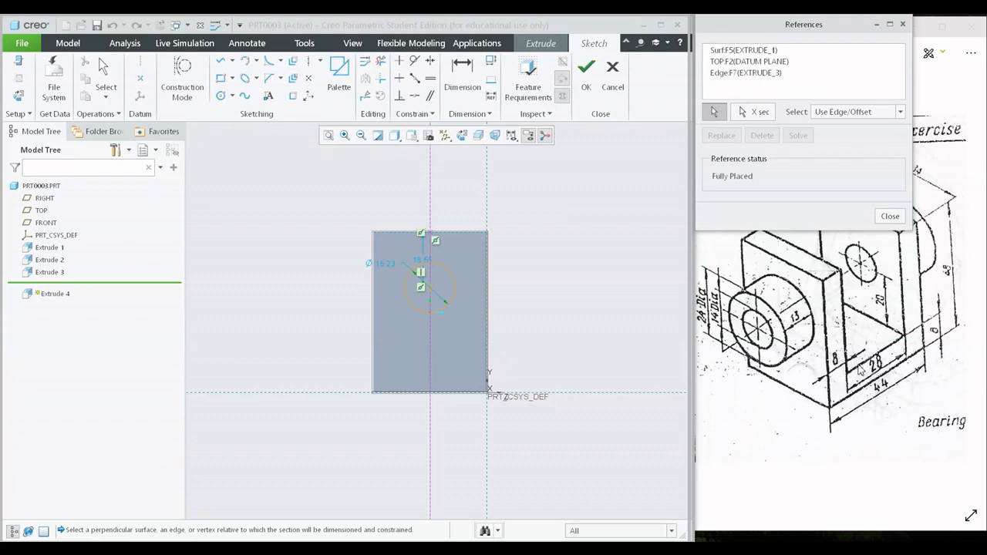
pyautogui.click(452, 367)
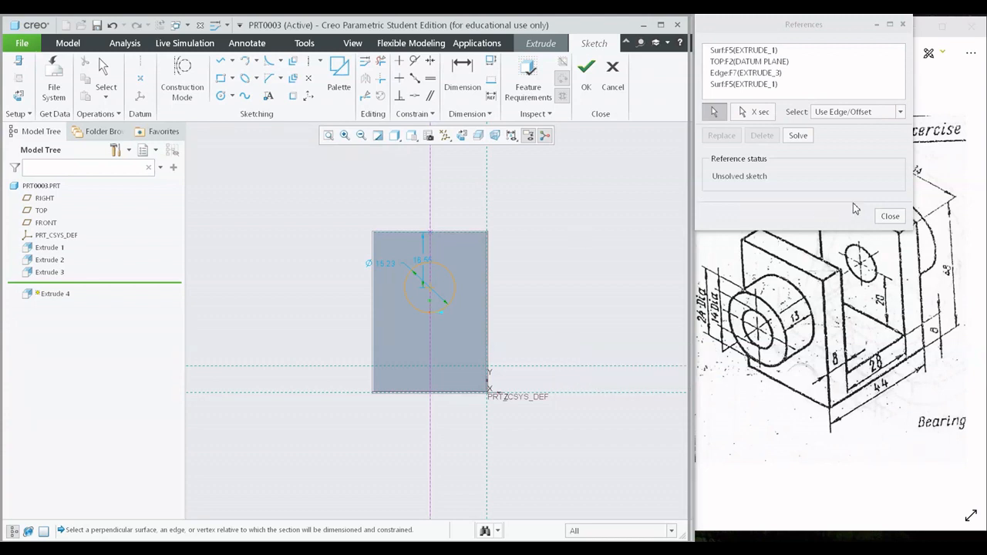
pyautogui.click(890, 217)
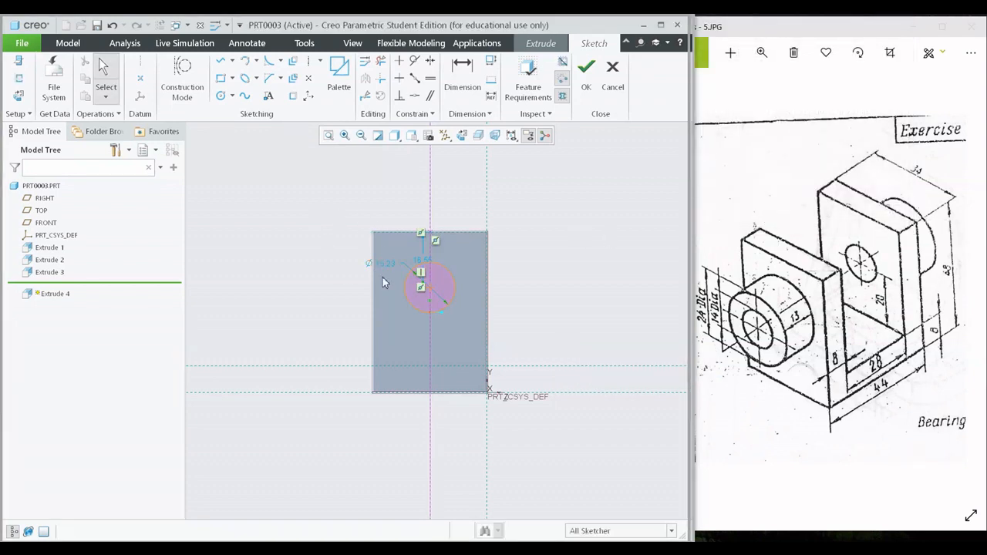
# - Dimension the circle's radius as 24
pyautogui.press('d')
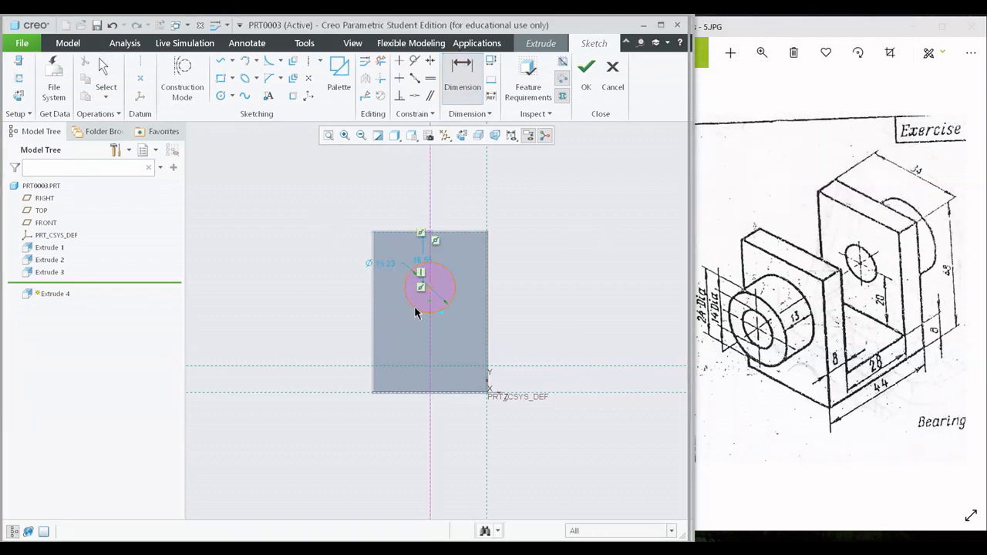
pyautogui.click(414, 306)
pyautogui.middleClick(375, 305)
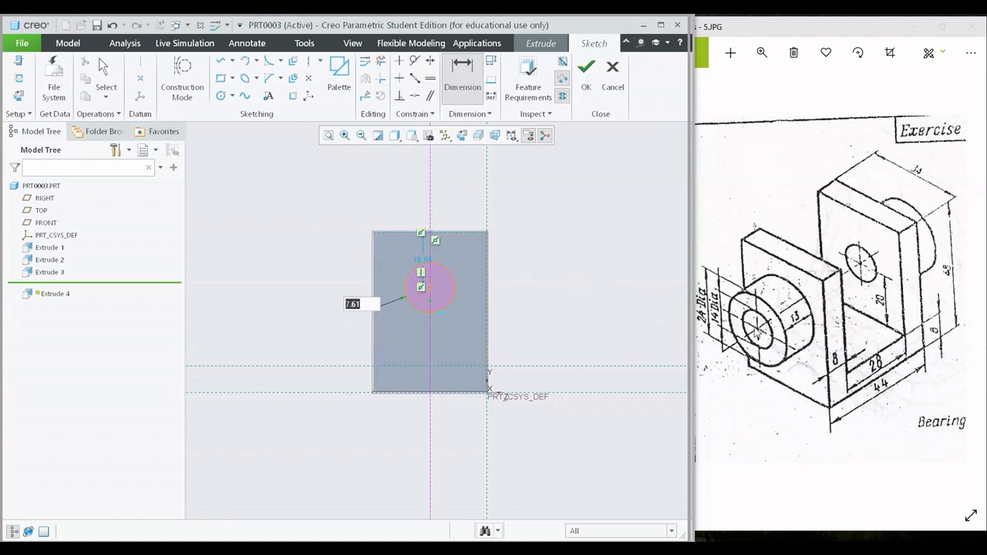
pyautogui.write('24')
pyautogui.press('Return')
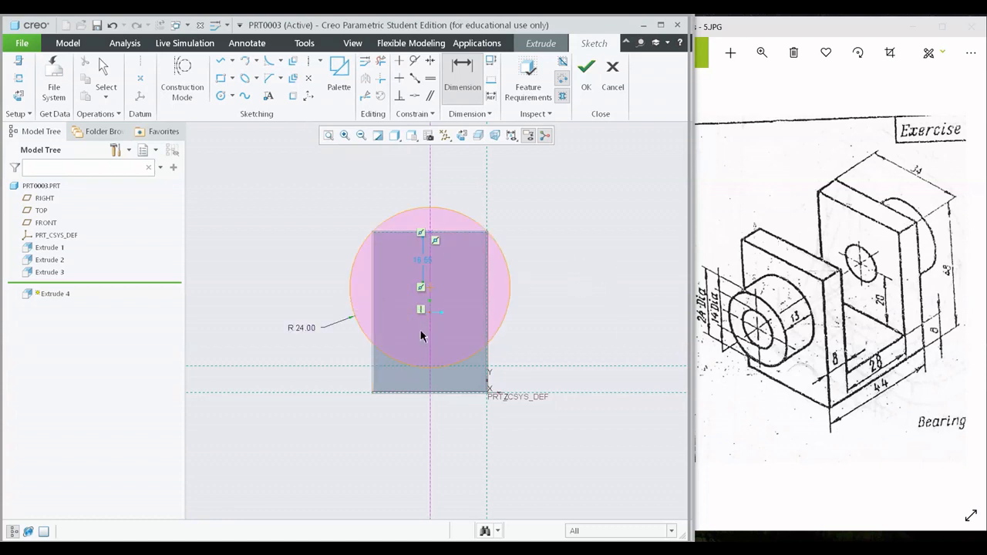
pyautogui.middleClick(323, 349)
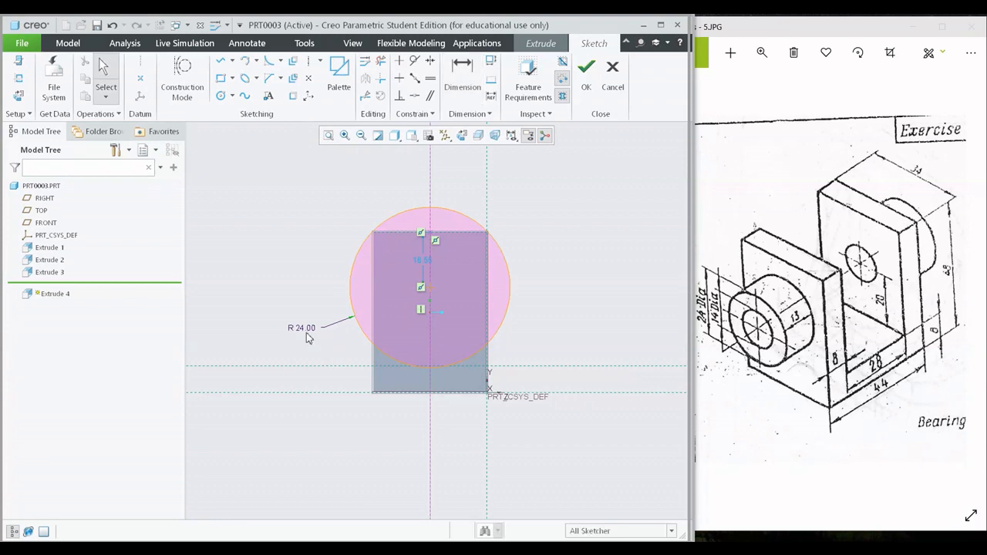
# - Convert the circle's radius dimension to a diameter dimension and set it to 24
pyautogui.click(308, 328)
pyautogui.click(315, 294)
pyautogui.doubleClick(305, 330)
pyautogui.write('24')
pyautogui.press('Return')
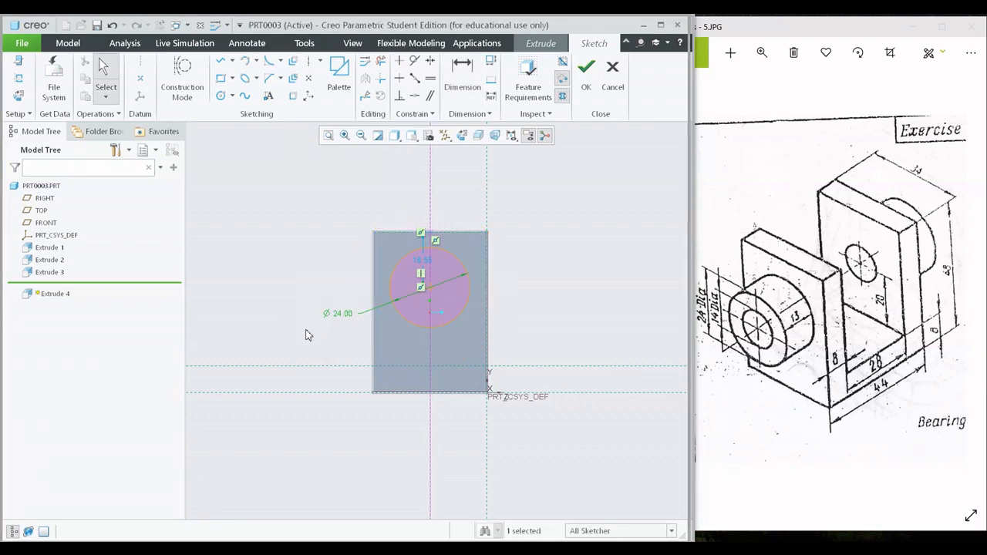
# - Dimension the circle's center 20 above the base's top surface reference
pyautogui.click(463, 74)
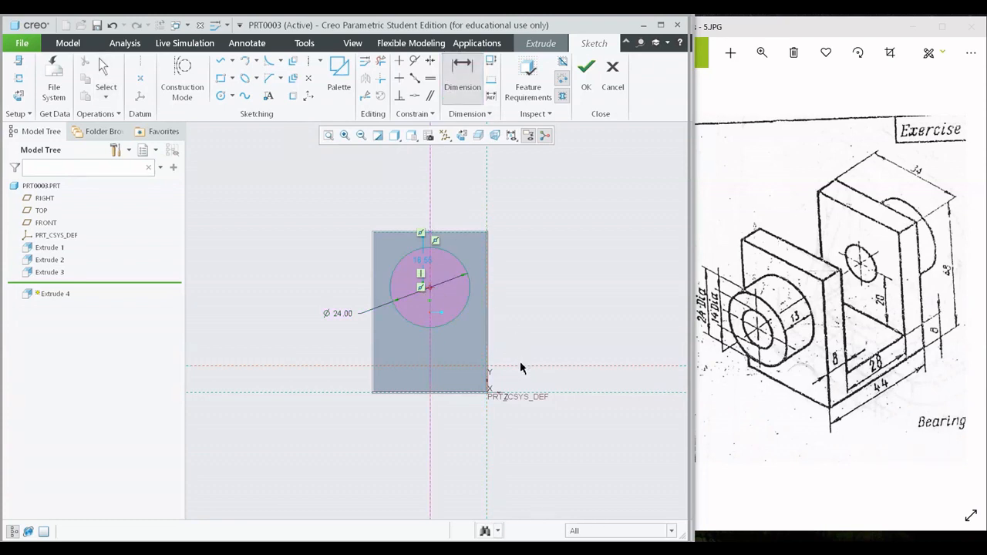
pyautogui.middleClick(565, 339)
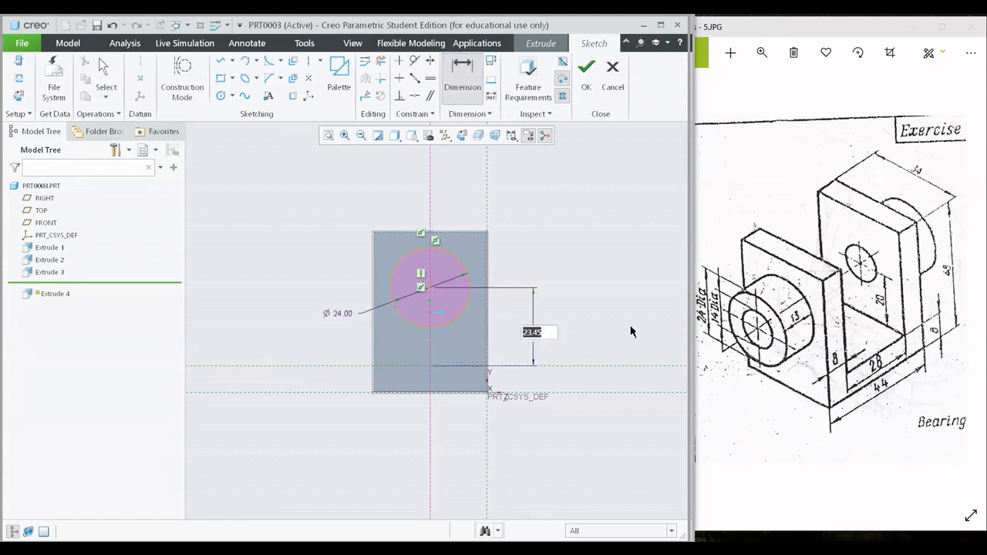
pyautogui.write('20')
pyautogui.press('Return')
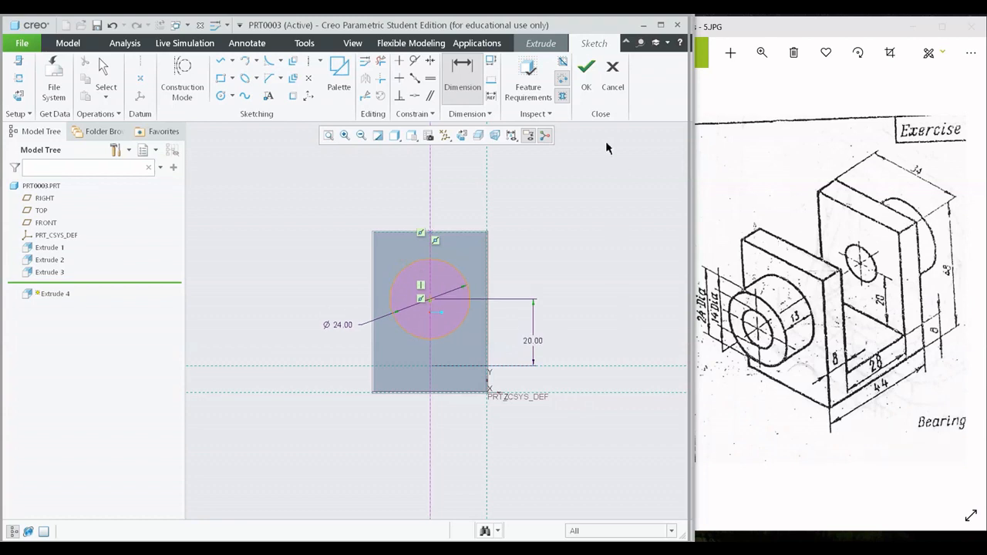
# - Finish the circle sketch and extrude it 13 outward from the left wall as a solid boss
pyautogui.click(586, 69)
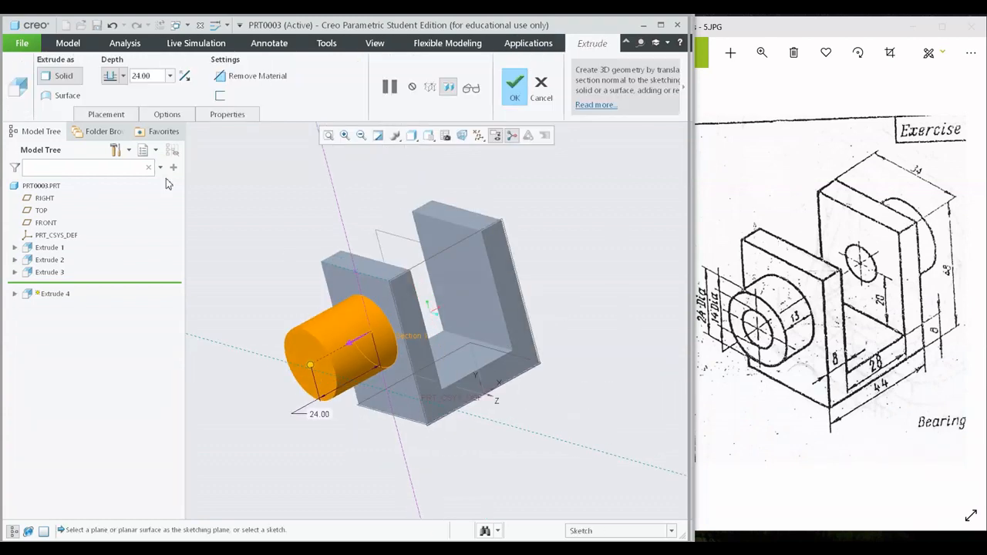
pyautogui.doubleClick(141, 75)
pyautogui.write('13')
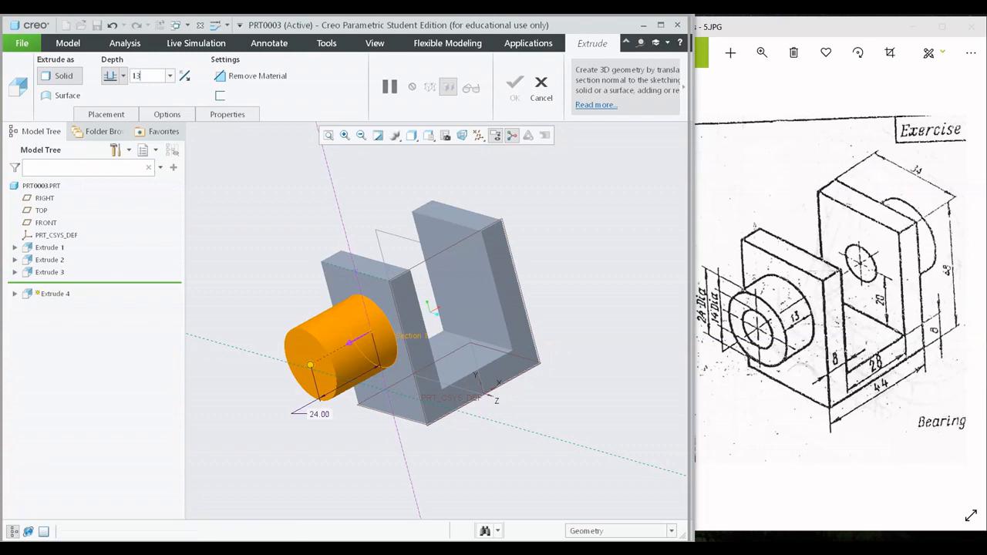
pyautogui.press('Return')
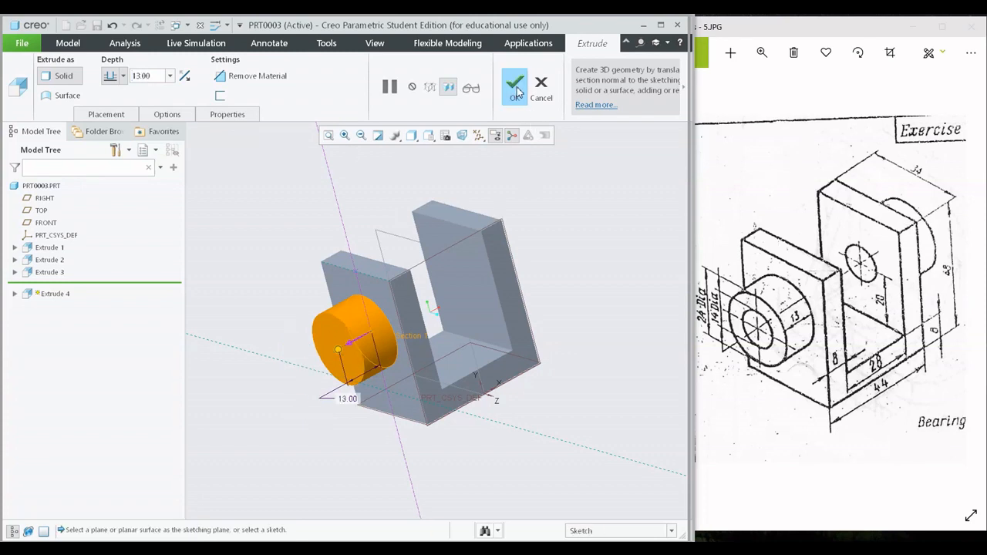
pyautogui.click(516, 85)
# - Try to create a mirror with the RIGHT datum plane as both the selected item and the mirror plane
pyautogui.moveTo(531, 241); pyautogui.dragTo(518, 273, button='middle')
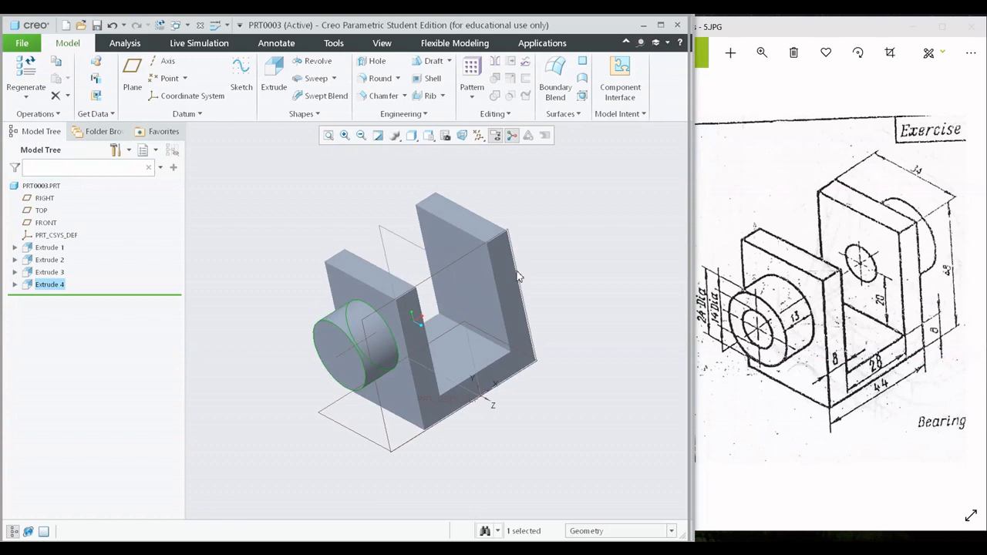
pyautogui.click(390, 232)
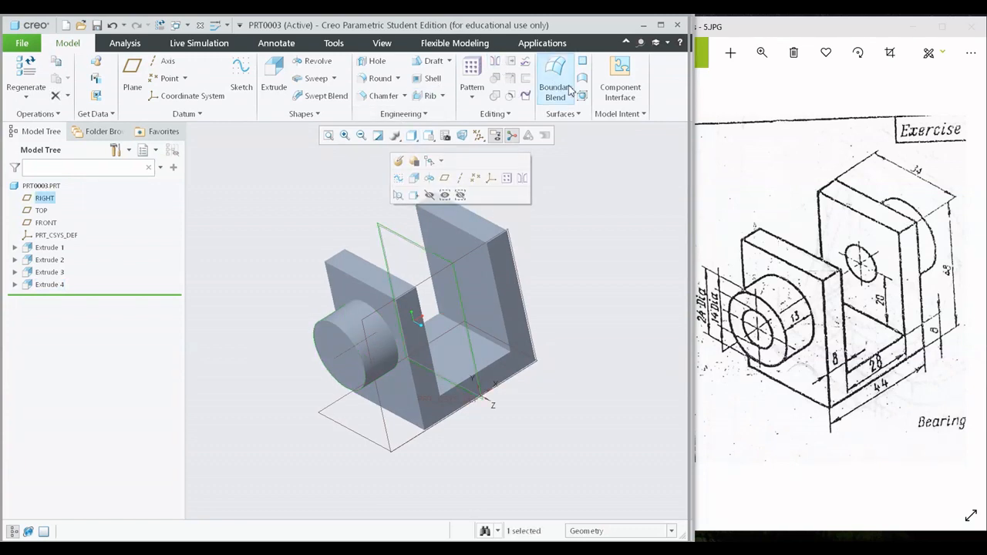
pyautogui.click(495, 61)
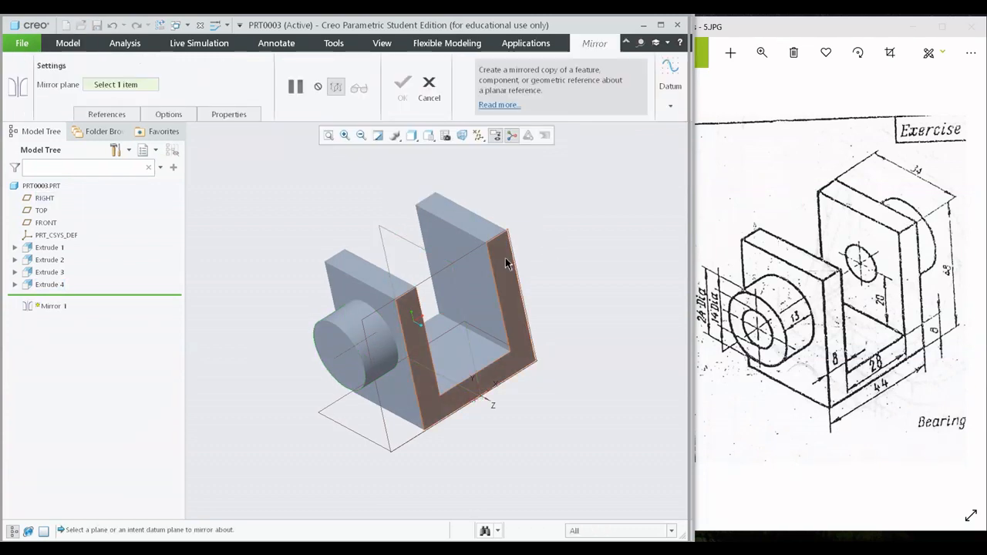
pyautogui.click(414, 247)
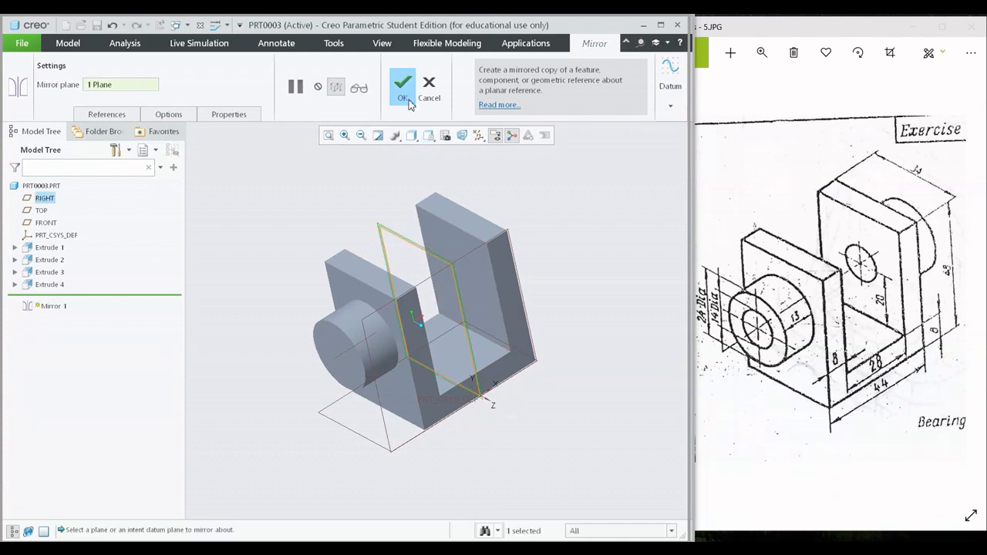
pyautogui.click(403, 85)
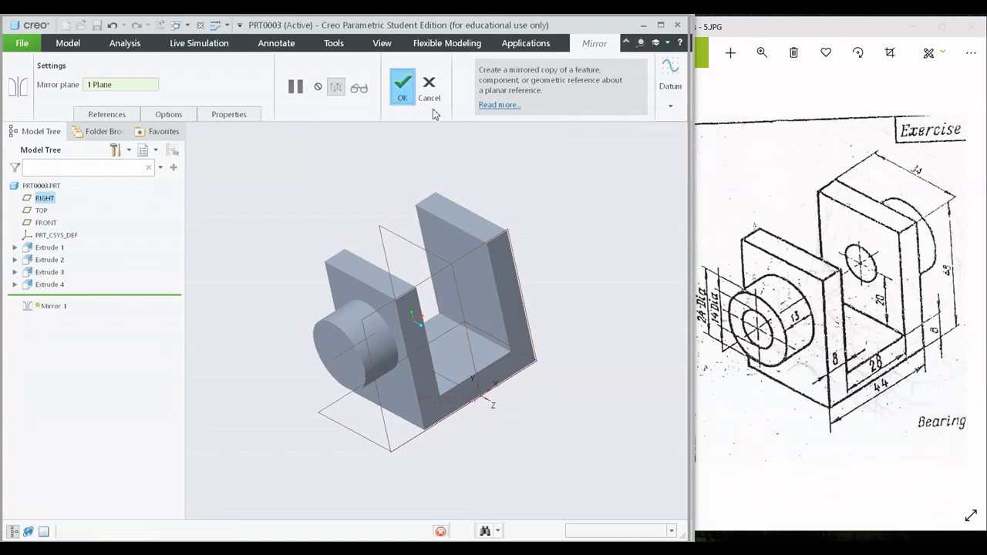
# - Delete the mirror feature just created from the model
pyautogui.rightClick(40, 300)
pyautogui.click(69, 358)
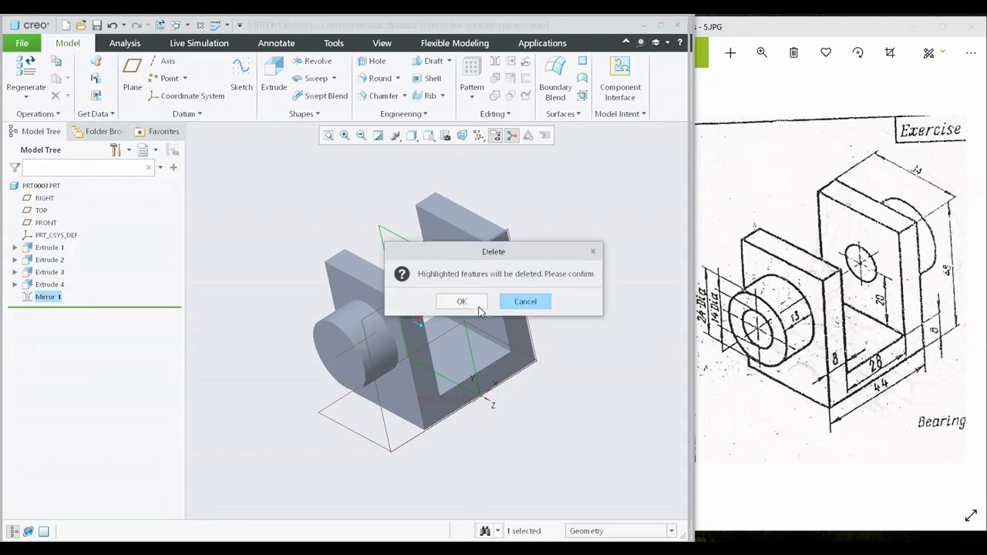
pyautogui.press('Return')
# - Mirror the boss extrusion on the left wall about the RIGHT datum plane onto the opposite wall
pyautogui.click(46, 285)
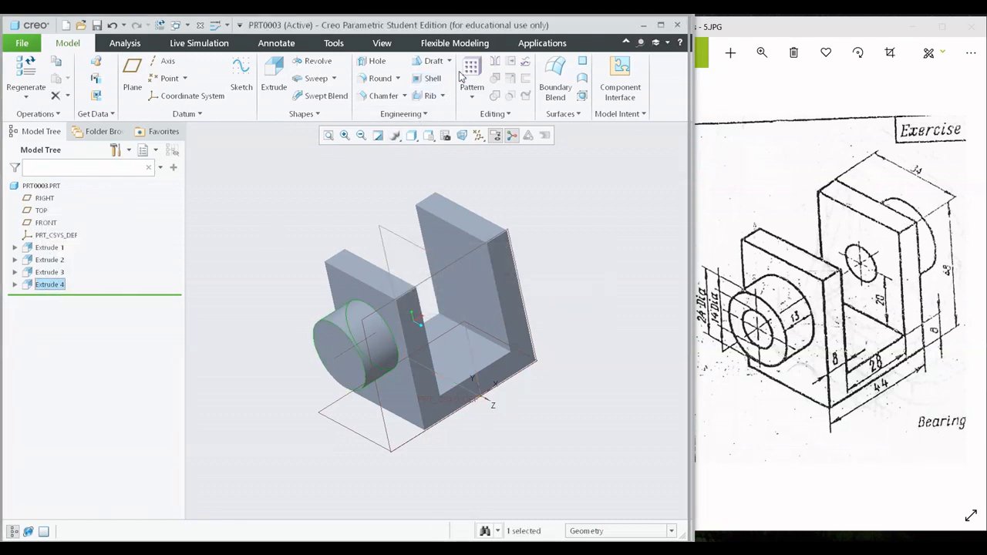
pyautogui.click(494, 61)
pyautogui.click(392, 235)
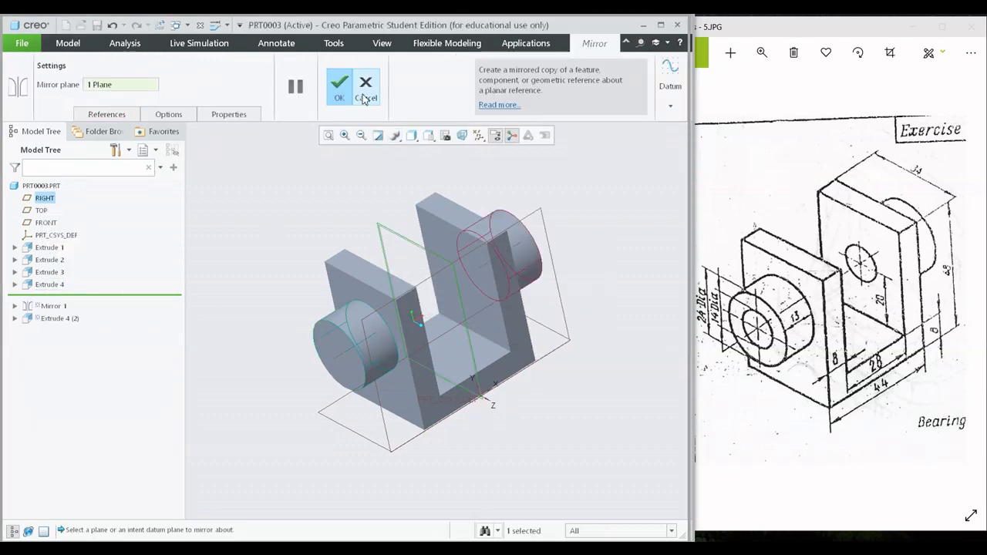
pyautogui.click(337, 85)
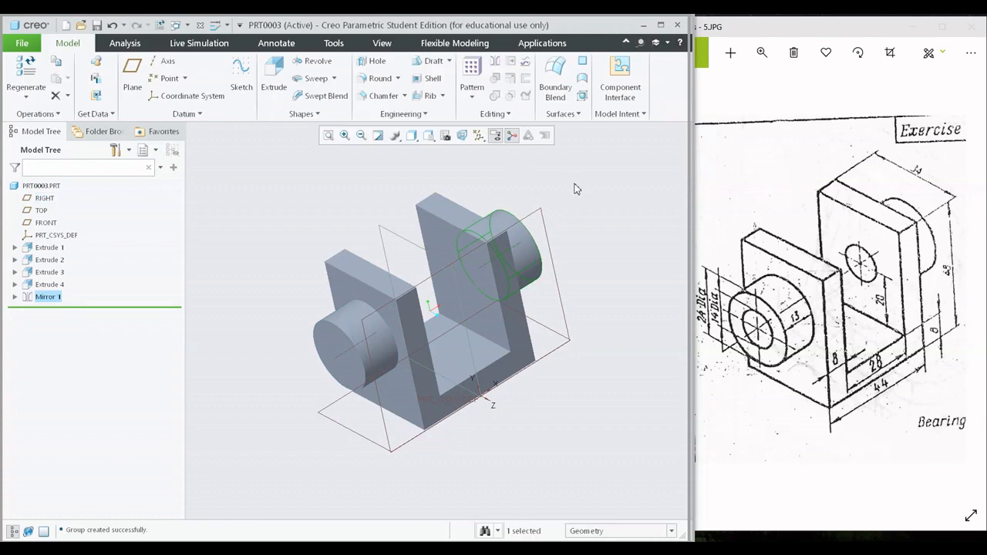
# - Start an extrusion on the left boss's end face and sketch a circle about 12.6 in diameter centered on the boss
pyautogui.click(351, 357)
pyautogui.click(274, 73)
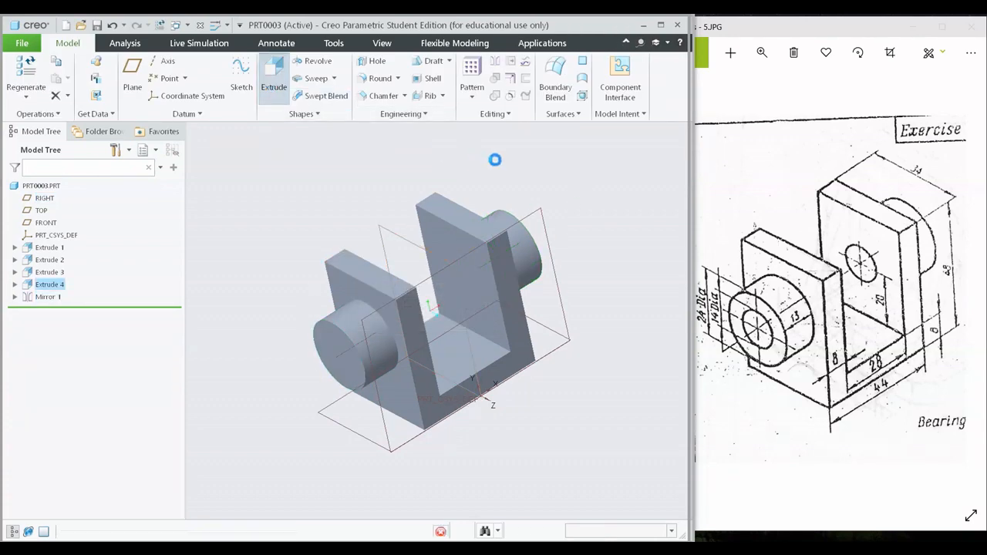
pyautogui.click(460, 136)
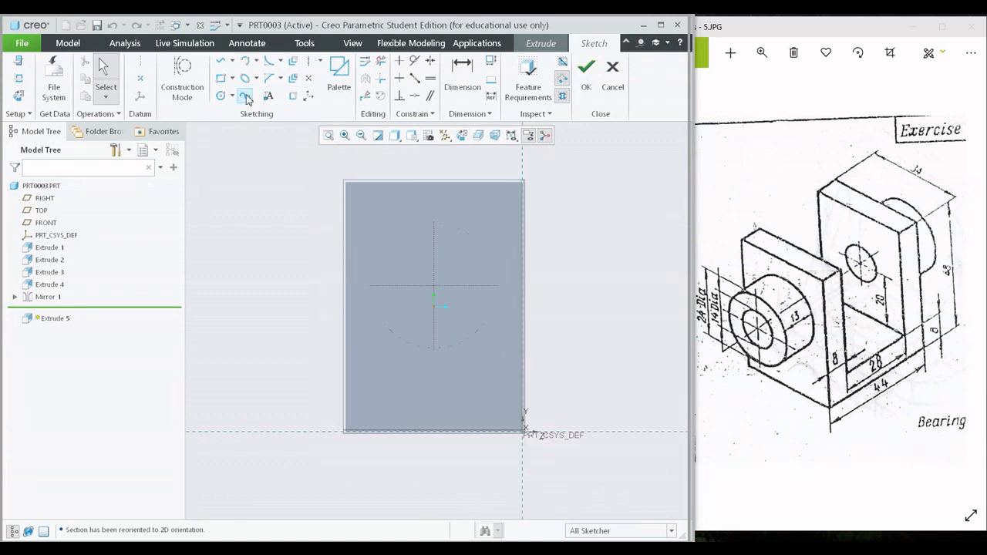
pyautogui.click(220, 95)
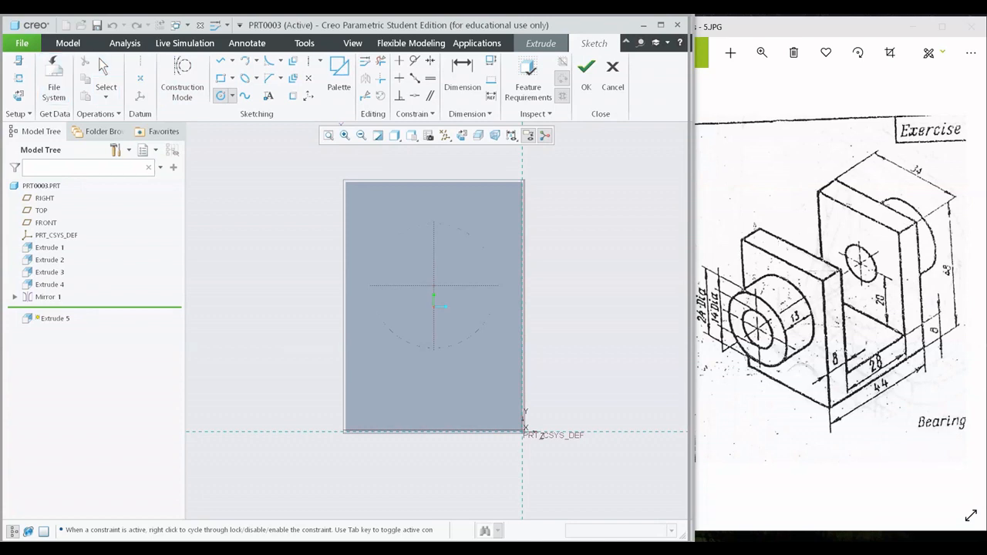
pyautogui.click(16, 80)
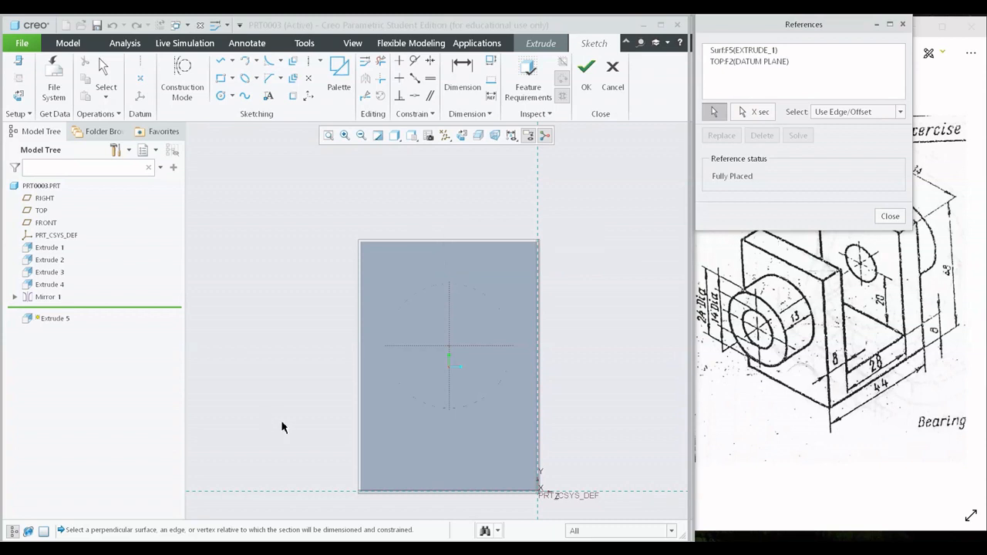
pyautogui.scroll(-5, 318, 414)
pyautogui.moveTo(535, 338)
pyautogui.keyDown('shift'); pyautogui.mouseDown(button='middle')
pyautogui.moveTo(179, 435)
pyautogui.moveTo(200, 421)
pyautogui.moveTo(325, 421)
pyautogui.mouseUp(button='middle'); pyautogui.keyUp('shift')
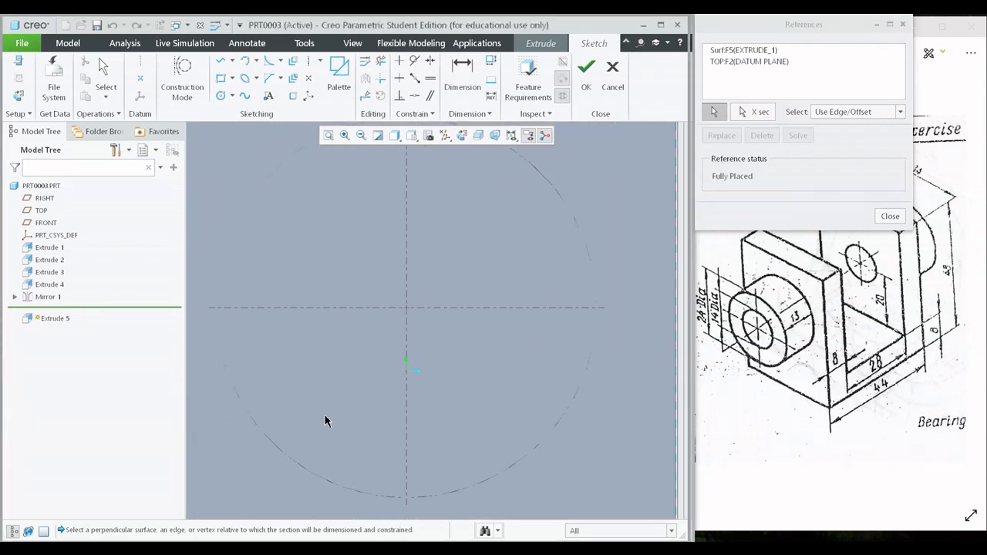
pyautogui.click(889, 216)
pyautogui.click(221, 96)
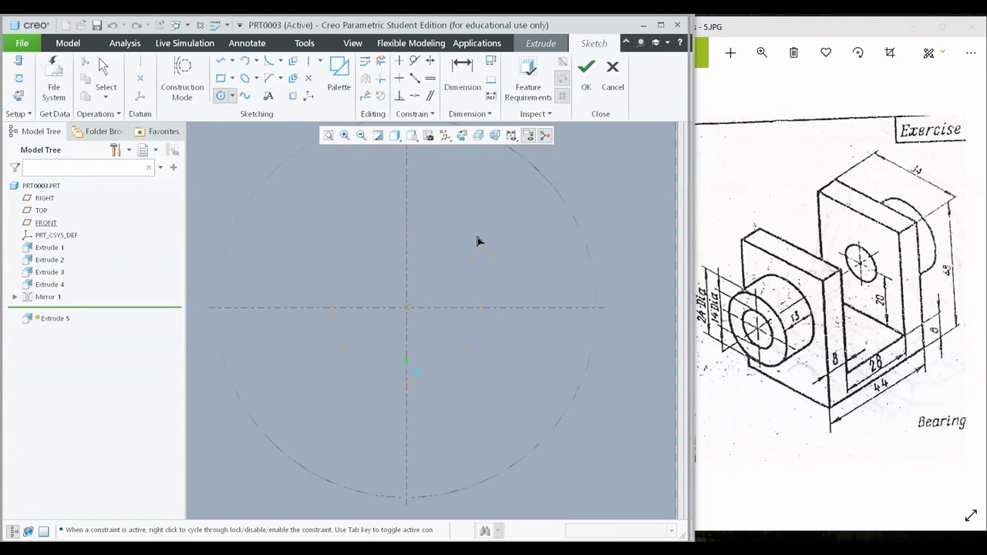
pyautogui.click(406, 307)
pyautogui.click(498, 280)
pyautogui.middleClick(369, 272)
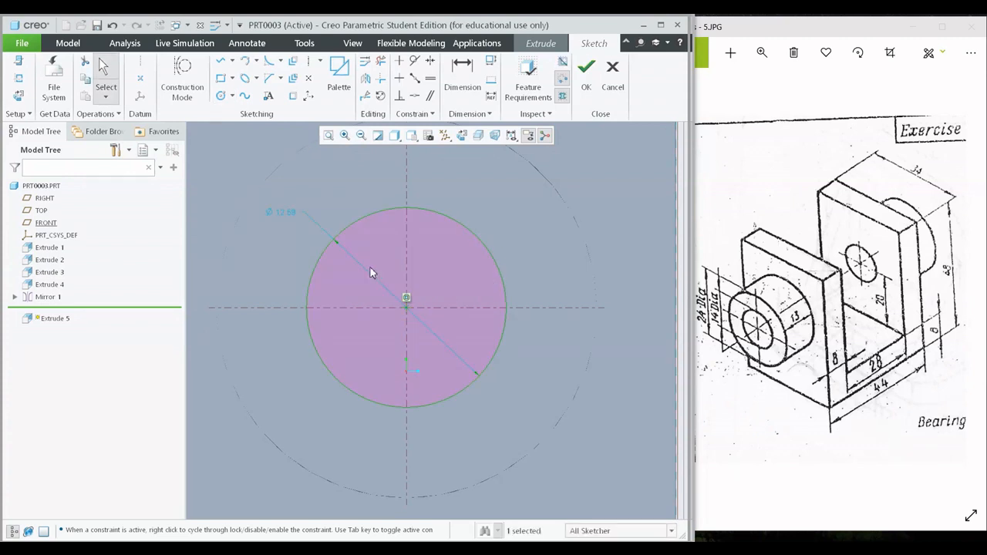
# - Dimension the sketched circle, convert the radius dimension to a diameter, and set it to 14
pyautogui.click(462, 75)
pyautogui.middleClick(527, 231)
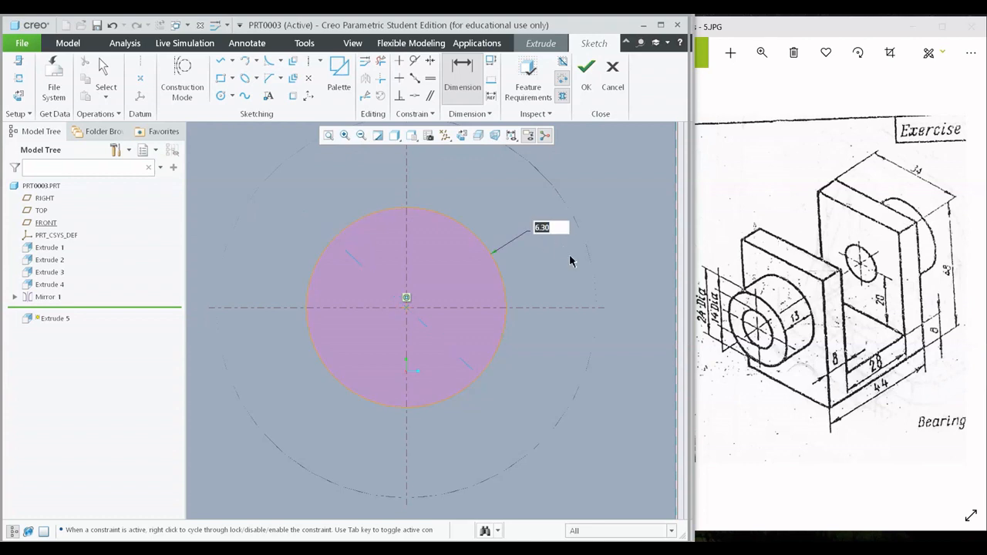
pyautogui.middleClick(556, 286)
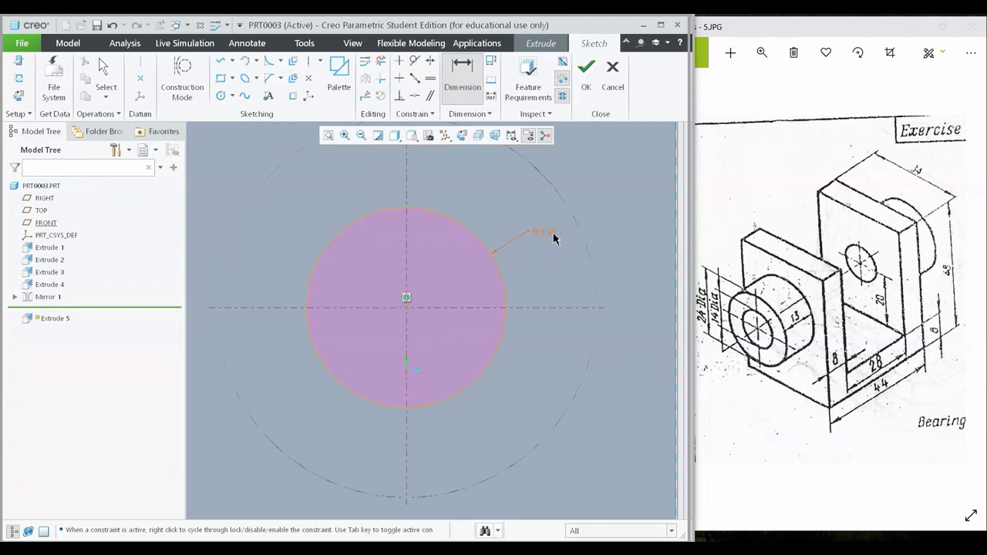
pyautogui.middleClick(553, 235)
pyautogui.click(553, 234)
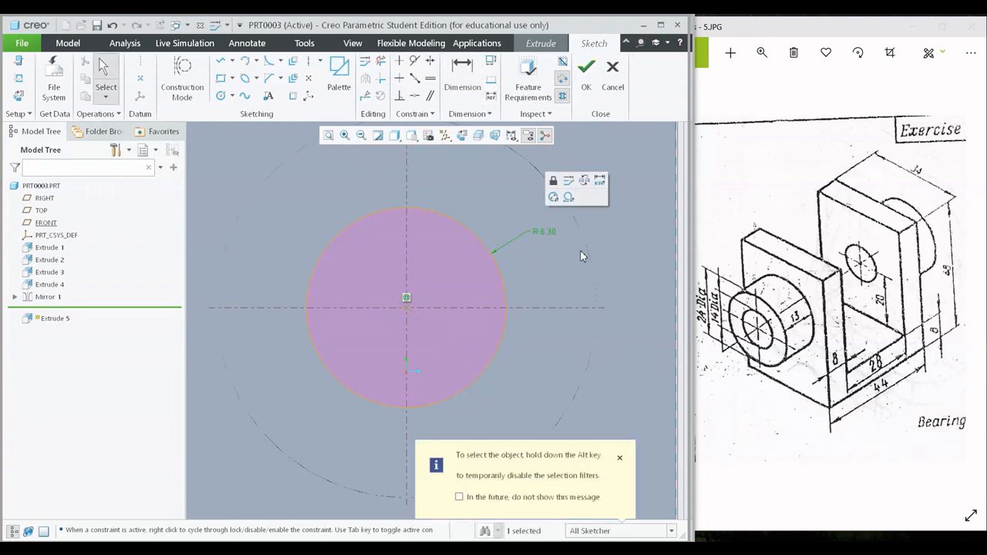
pyautogui.click(553, 198)
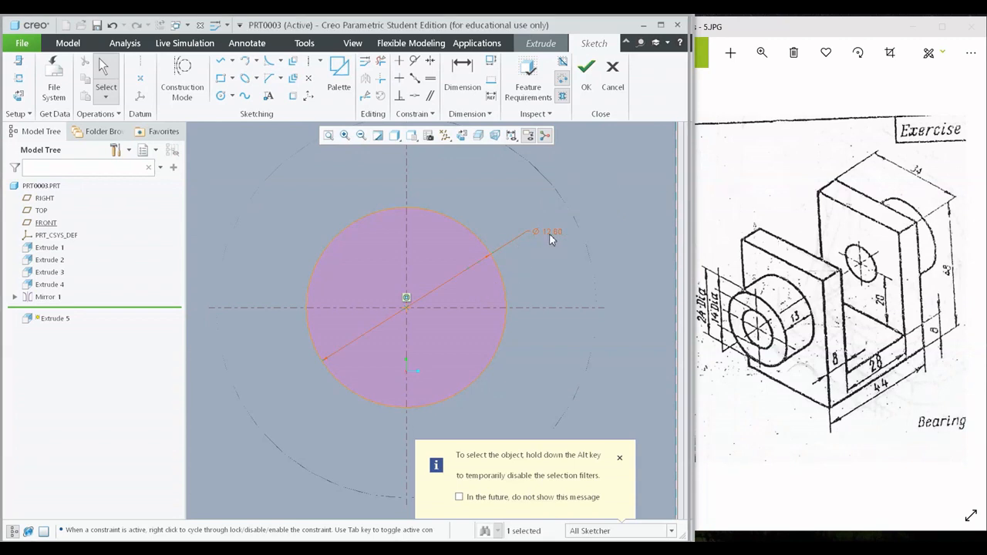
pyautogui.write('14')
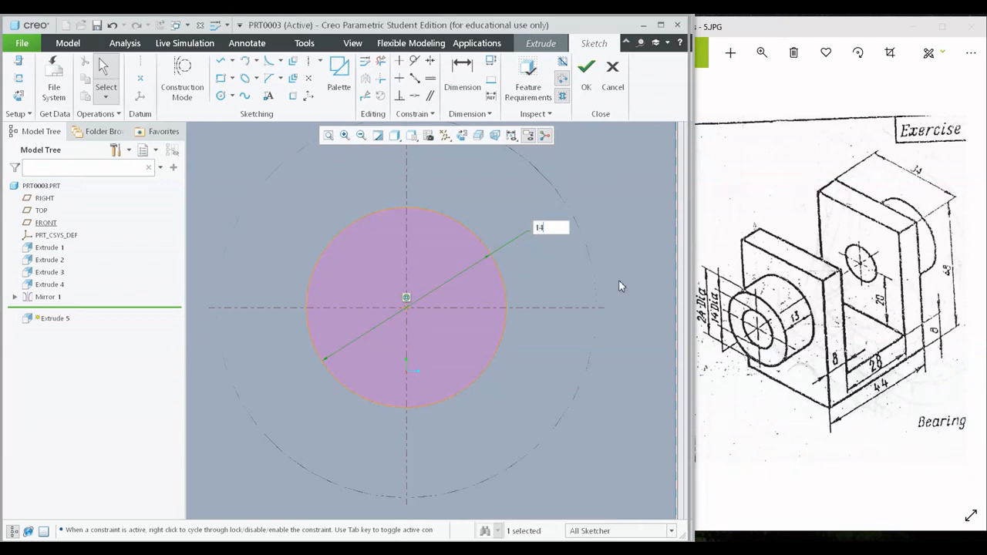
pyautogui.press('Return')
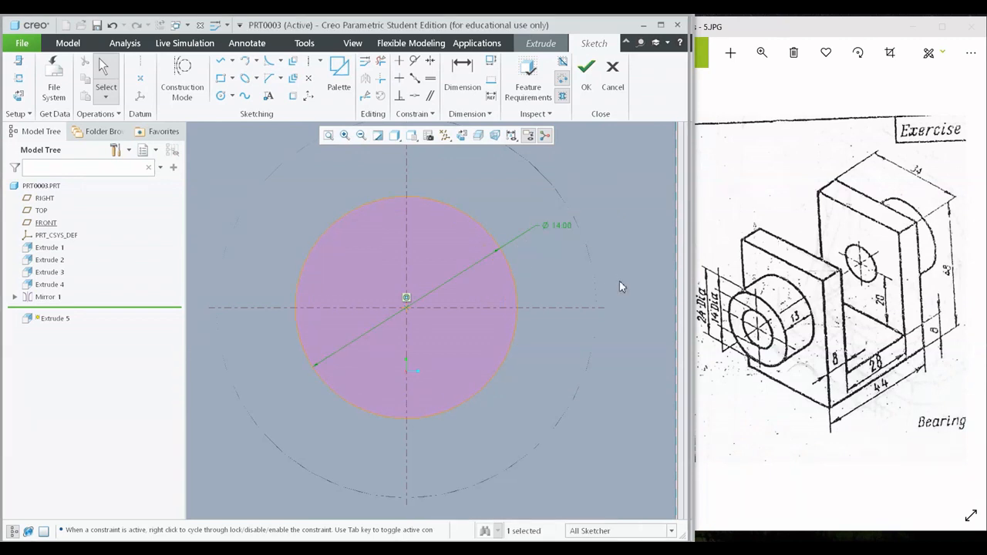
# - Finish the circle sketch and extrude it inward as a material-removing cut through both walls and bosses
pyautogui.click(588, 77)
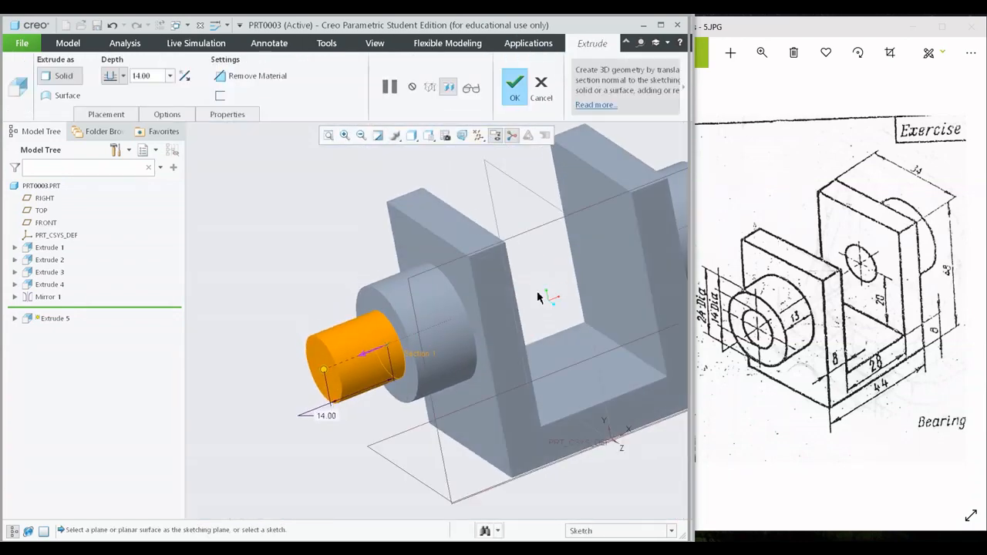
pyautogui.click(185, 75)
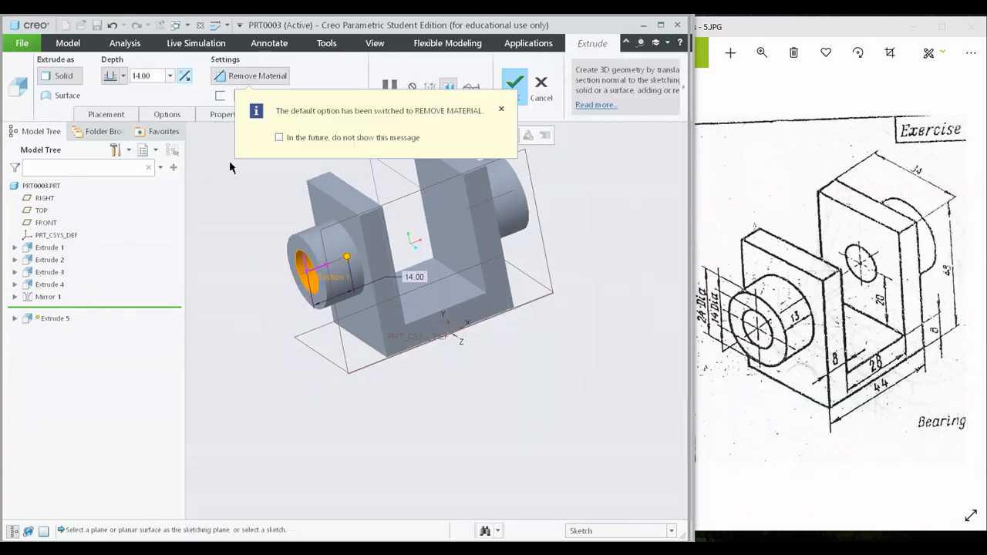
pyautogui.click(123, 75)
pyautogui.click(111, 153)
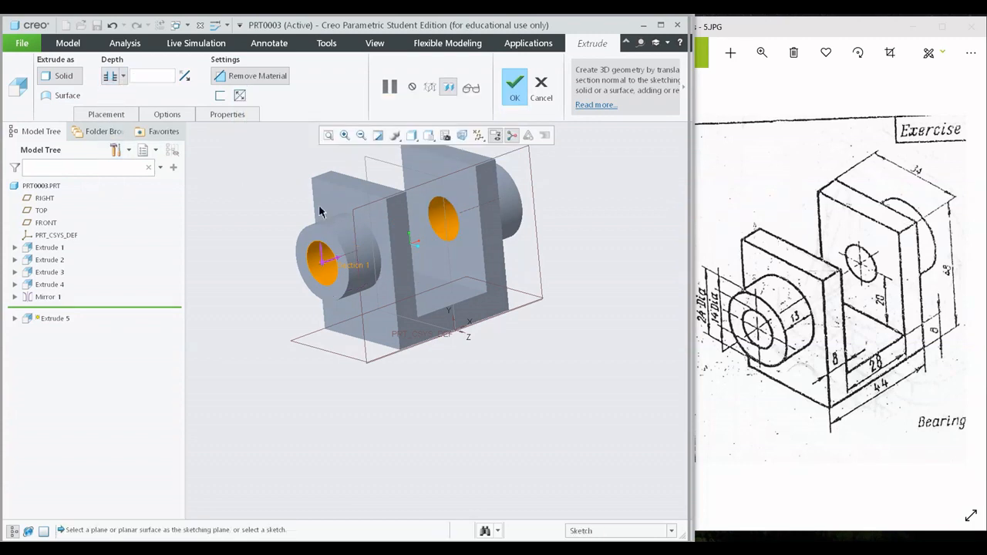
pyautogui.moveTo(339, 232); pyautogui.dragTo(447, 232, button='middle')
pyautogui.click(514, 85)
pyautogui.moveTo(561, 288); pyautogui.dragTo(583, 380, button='middle')
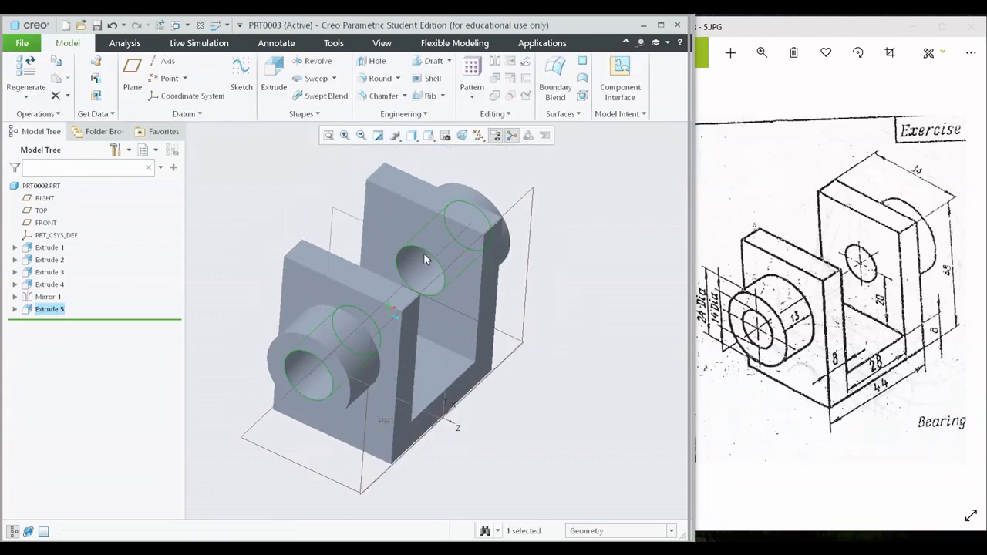
pyautogui.moveTo(432, 324); pyautogui.dragTo(472, 246, button='middle')
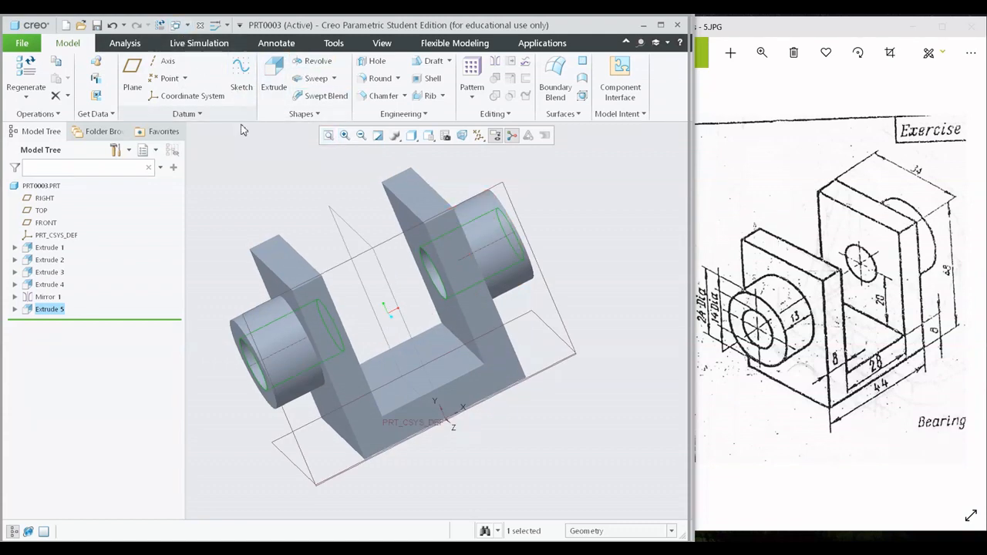
# - Switch to PRT0002 and review its build order by rolling the history back to Extrude 1 and forward to Extrude 3
pyautogui.click(179, 29)
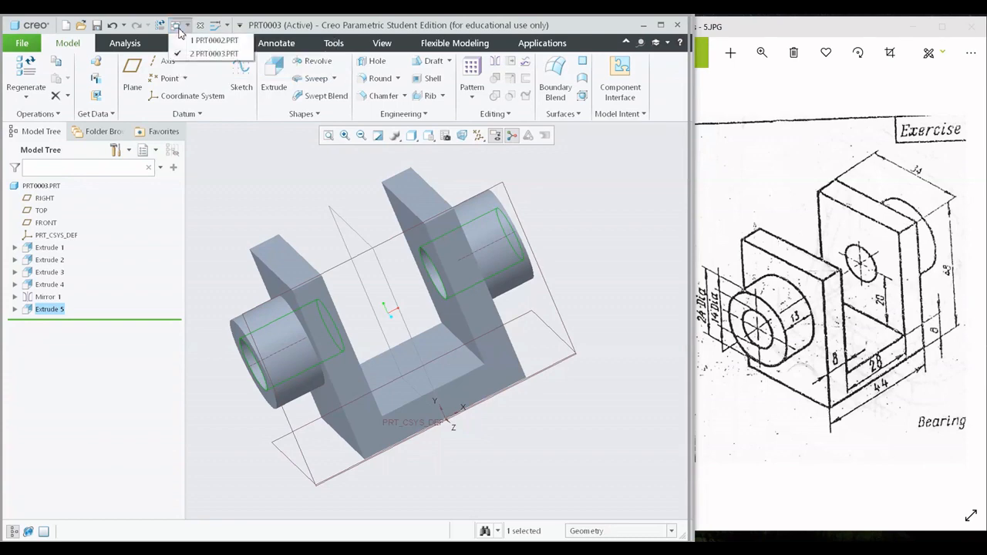
pyautogui.click(193, 37)
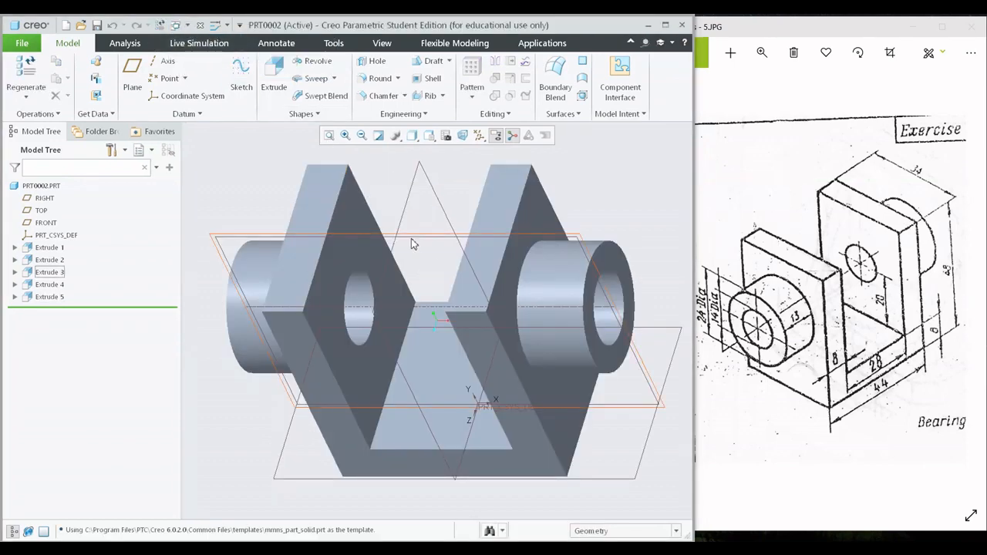
pyautogui.moveTo(432, 231); pyautogui.dragTo(392, 232, button='middle')
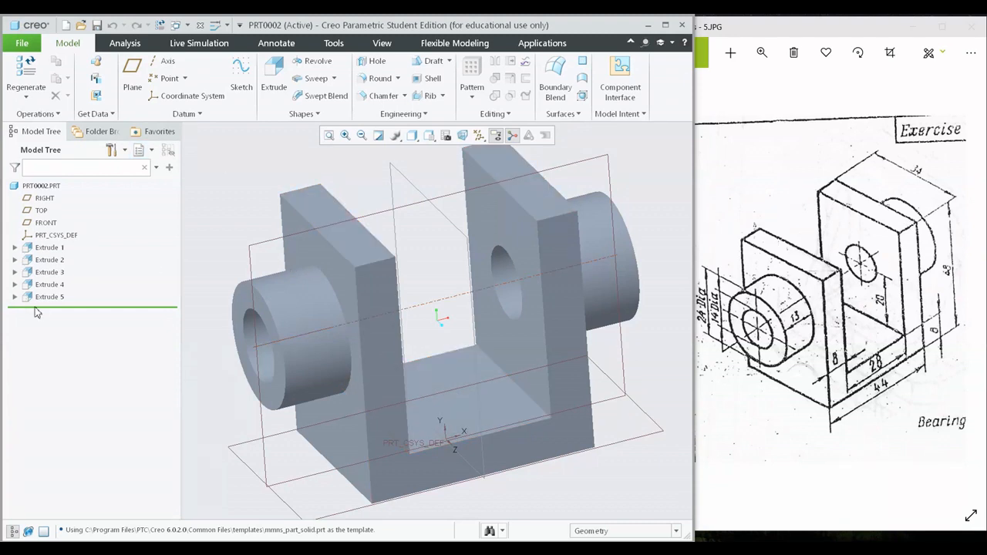
pyautogui.moveTo(43, 311); pyautogui.dragTo(47, 250)
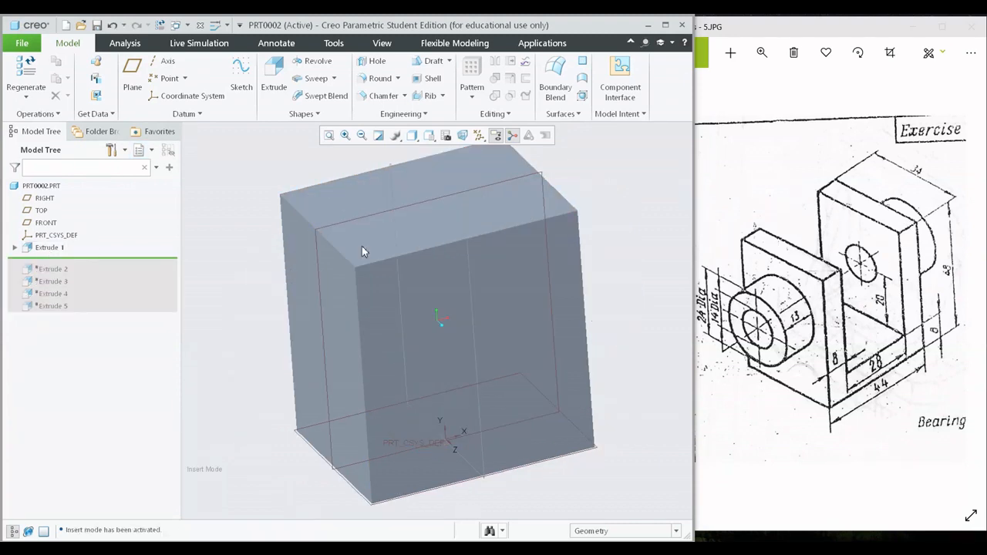
pyautogui.moveTo(409, 249); pyautogui.dragTo(413, 284, button='middle')
pyautogui.moveTo(89, 260); pyautogui.dragTo(84, 283)
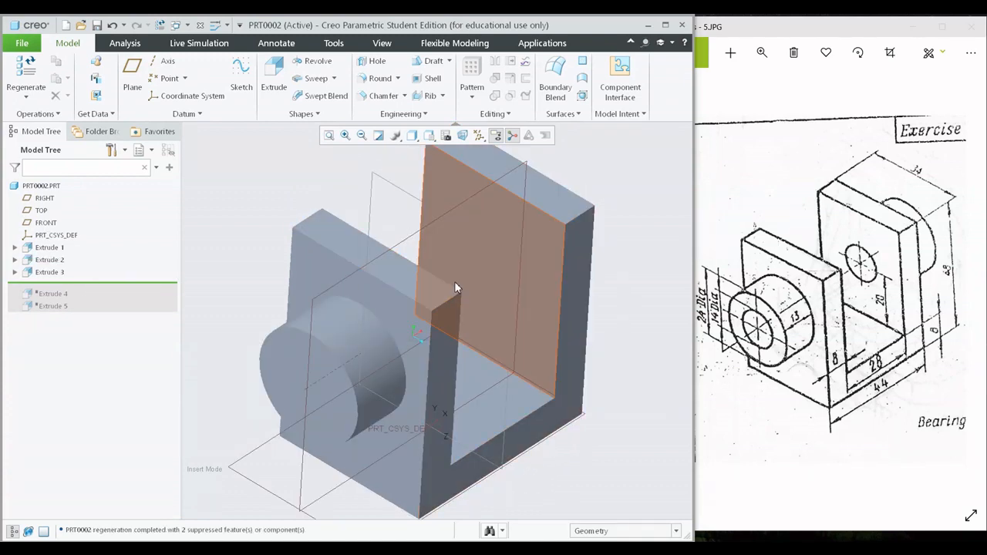
# - Return to PRT0003 and roll its history back to Extrude 1, stepping forward through Extrude 2 to Extrude 3
pyautogui.click(178, 25)
pyautogui.click(193, 54)
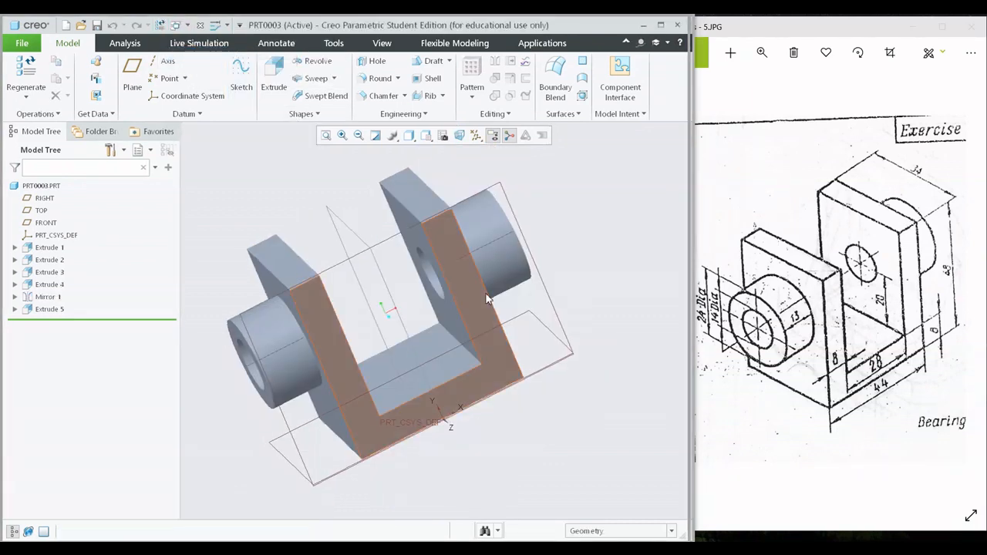
pyautogui.moveTo(460, 275); pyautogui.dragTo(520, 299, button='middle')
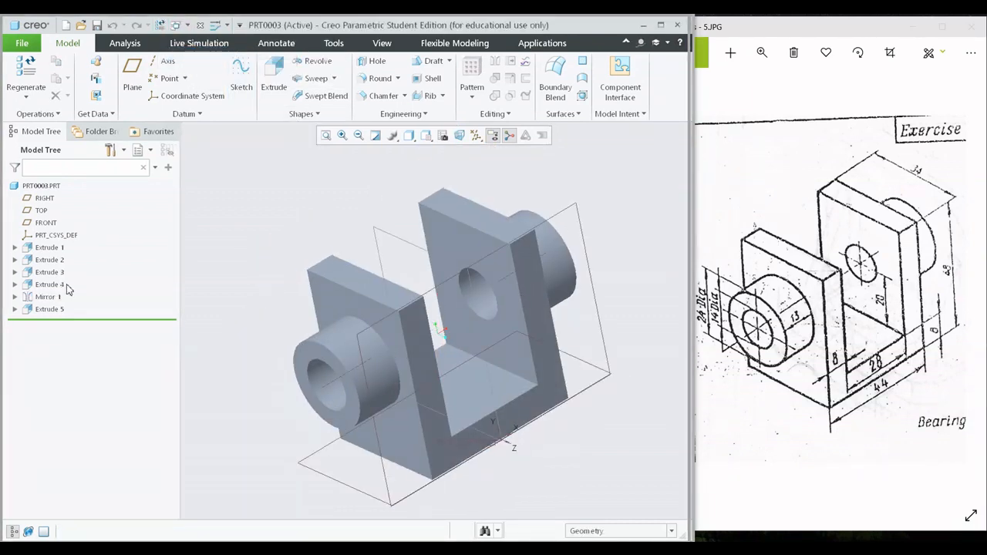
pyautogui.moveTo(52, 319); pyautogui.dragTo(60, 256)
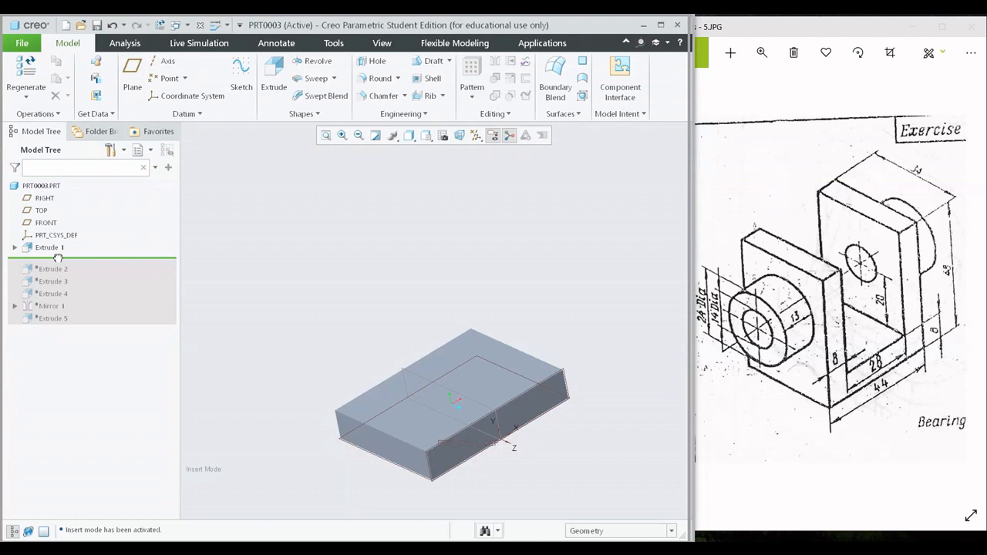
pyautogui.moveTo(58, 257); pyautogui.dragTo(54, 276)
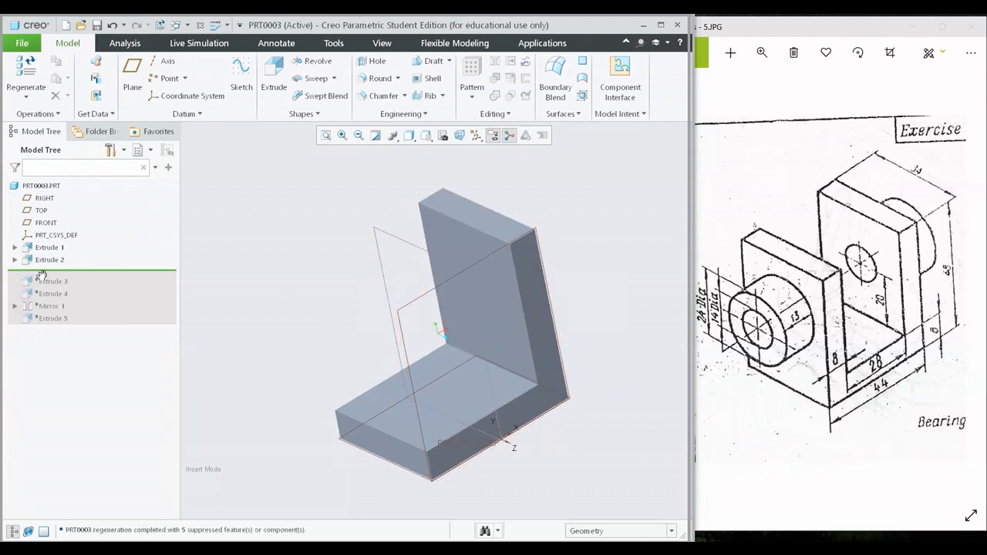
pyautogui.moveTo(43, 272); pyautogui.dragTo(43, 285)
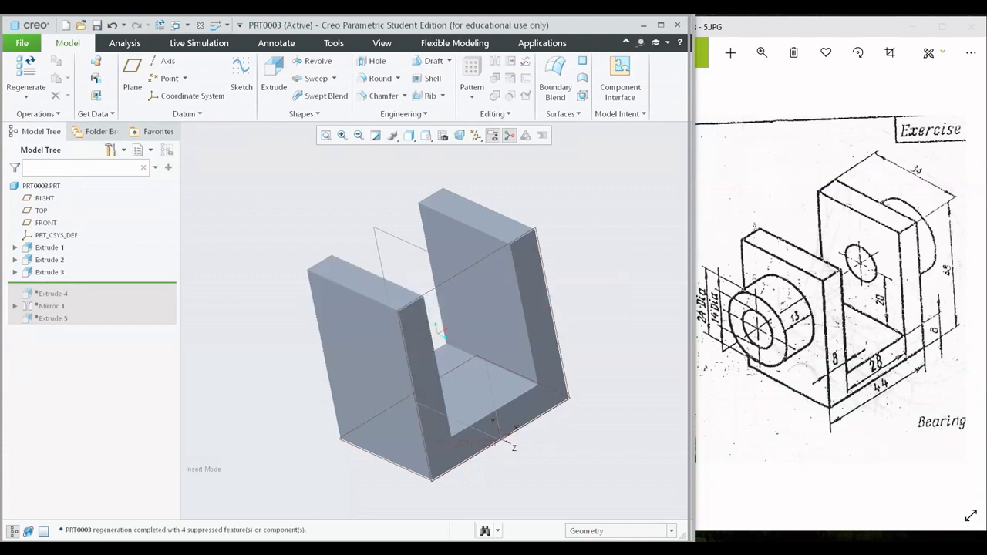
# - Replay the base and both side walls of PRT0003 by rolling back to Extrude 1 again and advancing to Extrude 3
pyautogui.moveTo(62, 285); pyautogui.dragTo(47, 257)
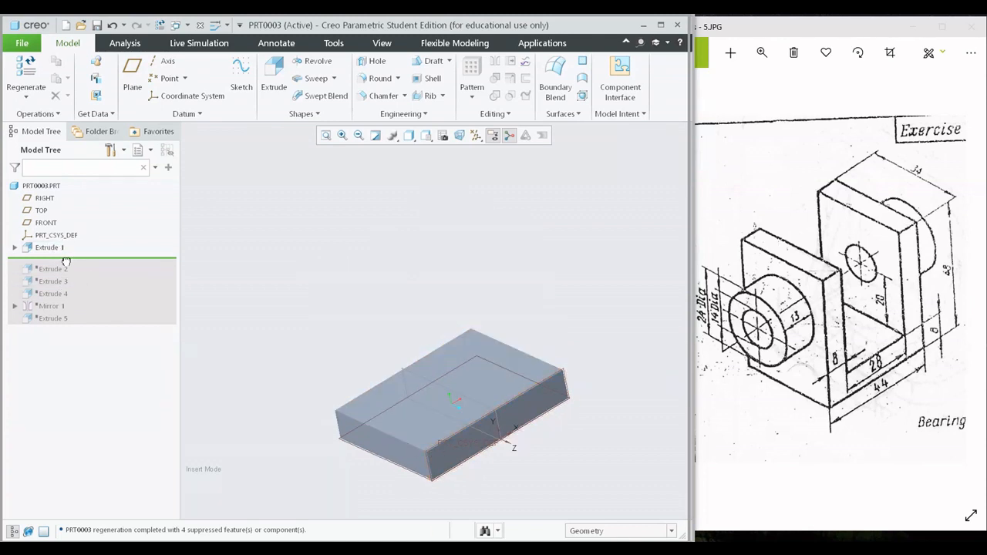
pyautogui.moveTo(66, 262); pyautogui.dragTo(57, 274)
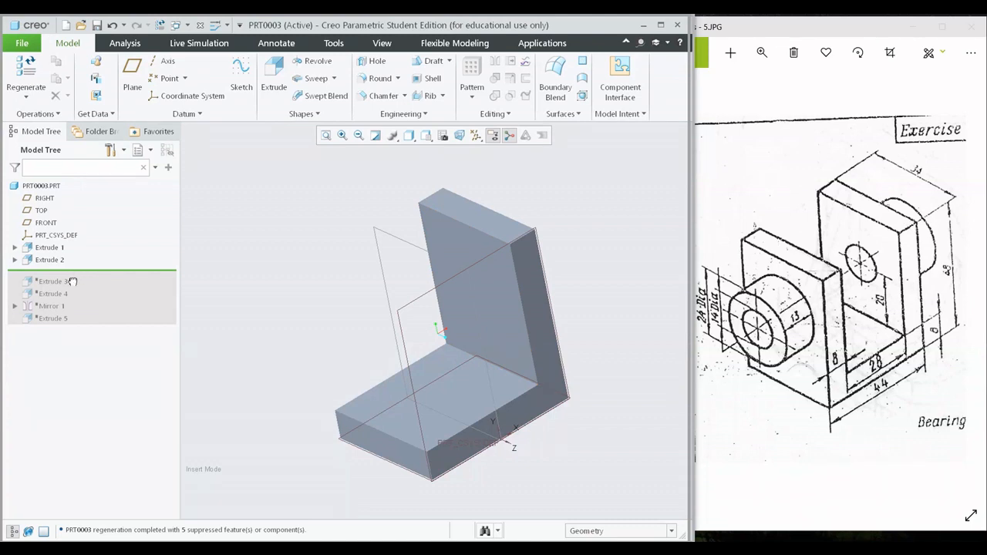
pyautogui.moveTo(70, 285); pyautogui.dragTo(69, 282)
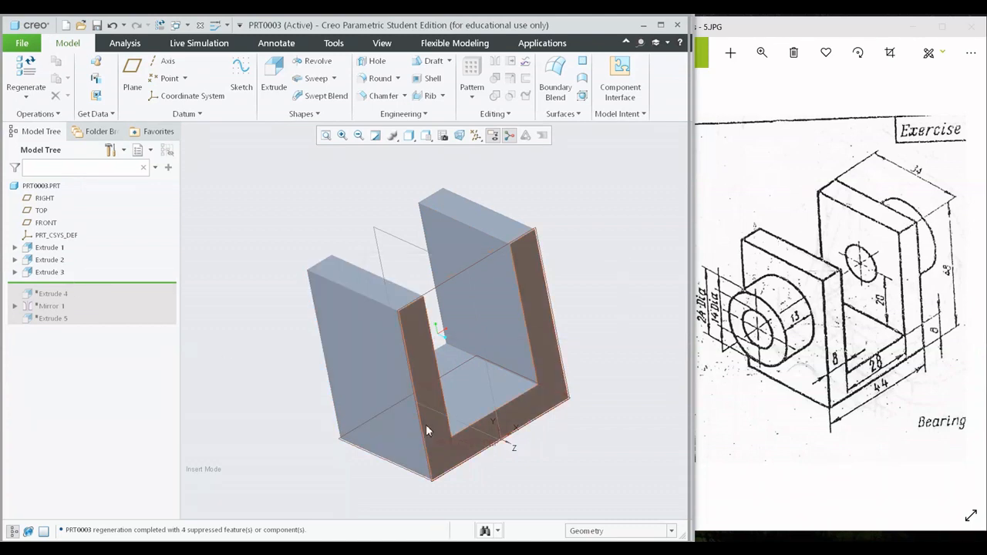
pyautogui.moveTo(425, 425)
pyautogui.mouseDown(button='middle')
pyautogui.moveTo(446, 395)
pyautogui.moveTo(408, 420)
pyautogui.mouseUp(button='middle')
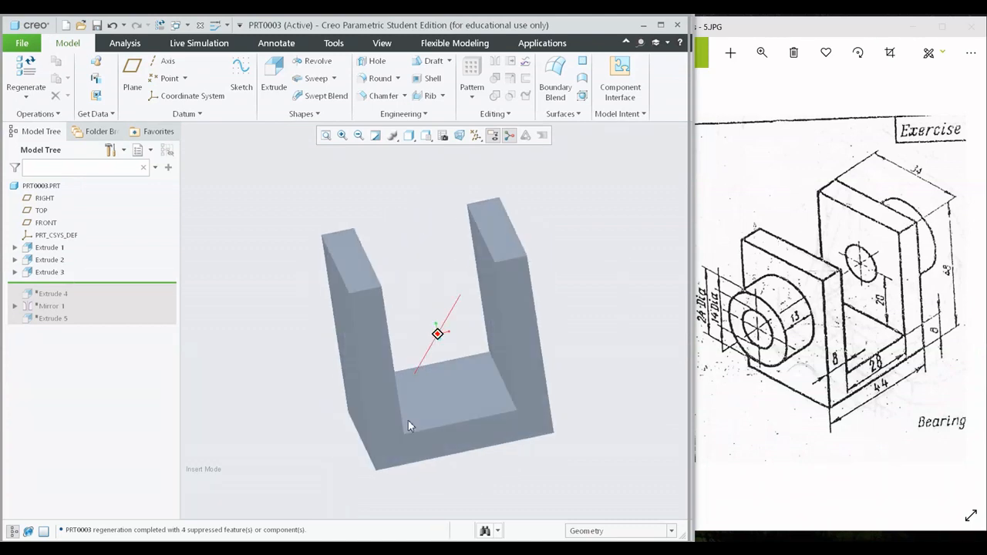
# - Switch to PRT0002, roll its history back to Extrude 1 and advance it to Extrude 2 to compare the U-shaped body with PRT0003
pyautogui.moveTo(350, 297)
pyautogui.mouseDown(button='middle')
pyautogui.moveTo(373, 275)
pyautogui.moveTo(414, 344)
pyautogui.moveTo(425, 337)
pyautogui.moveTo(365, 340)
pyautogui.moveTo(434, 330)
pyautogui.moveTo(410, 273)
pyautogui.mouseUp(button='middle')
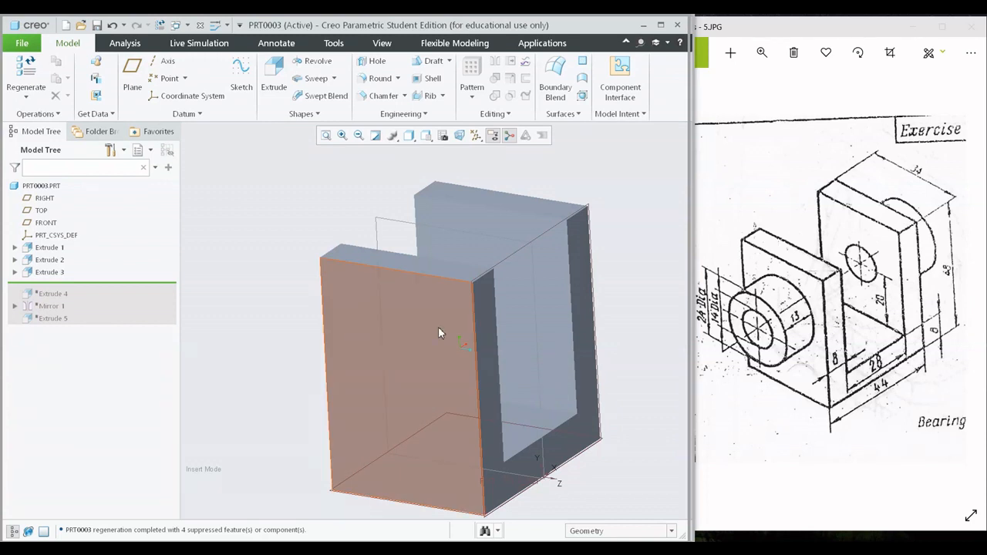
pyautogui.moveTo(441, 331)
pyautogui.mouseDown(button='middle')
pyautogui.moveTo(408, 326)
pyautogui.moveTo(430, 319)
pyautogui.moveTo(417, 318)
pyautogui.moveTo(415, 342)
pyautogui.mouseUp(button='middle')
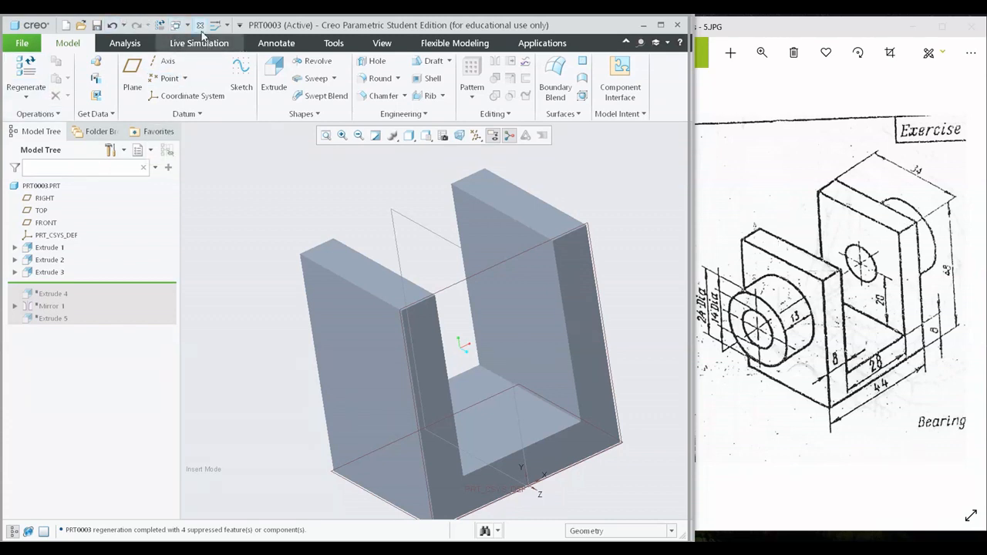
pyautogui.click(186, 25)
pyautogui.click(193, 41)
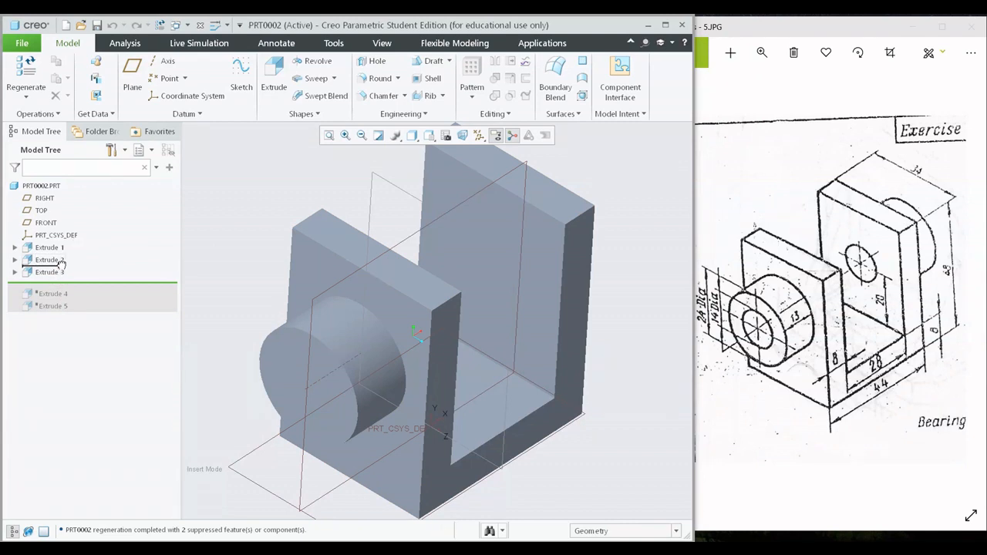
pyautogui.moveTo(61, 247); pyautogui.dragTo(62, 253)
pyautogui.moveTo(491, 333); pyautogui.dragTo(434, 275, button='middle')
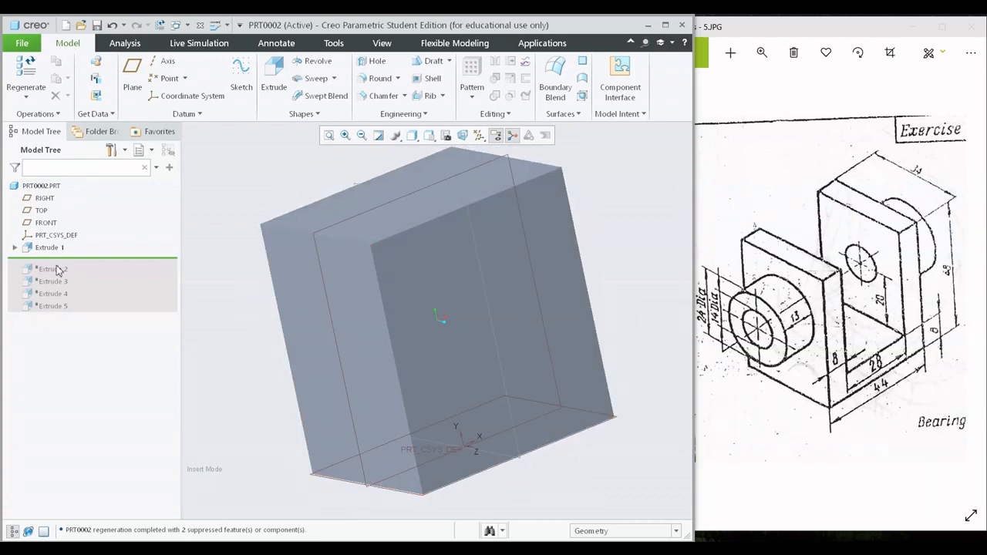
pyautogui.moveTo(54, 257); pyautogui.dragTo(54, 266)
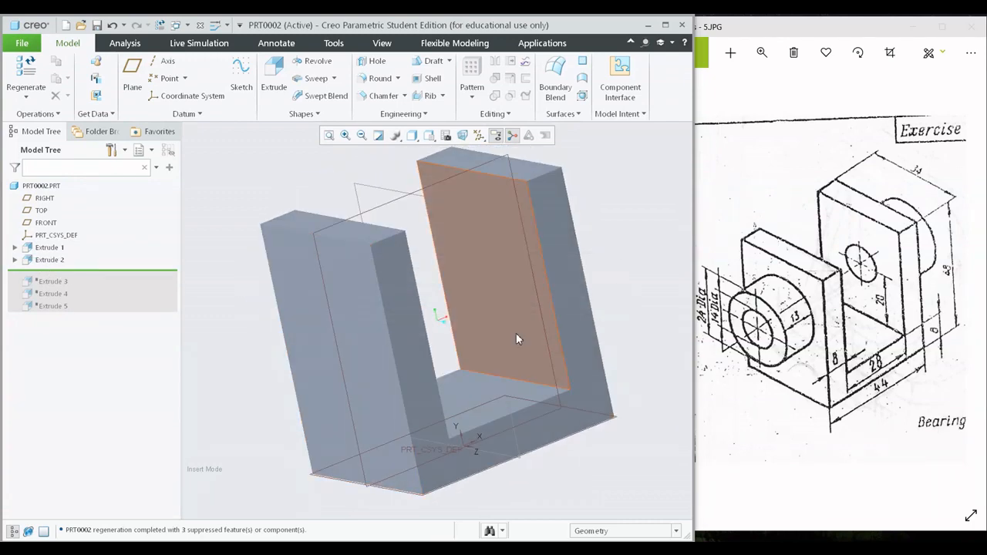
pyautogui.moveTo(515, 337)
pyautogui.mouseDown(button='middle')
pyautogui.moveTo(528, 337)
pyautogui.moveTo(481, 319)
pyautogui.moveTo(501, 330)
pyautogui.mouseUp(button='middle')
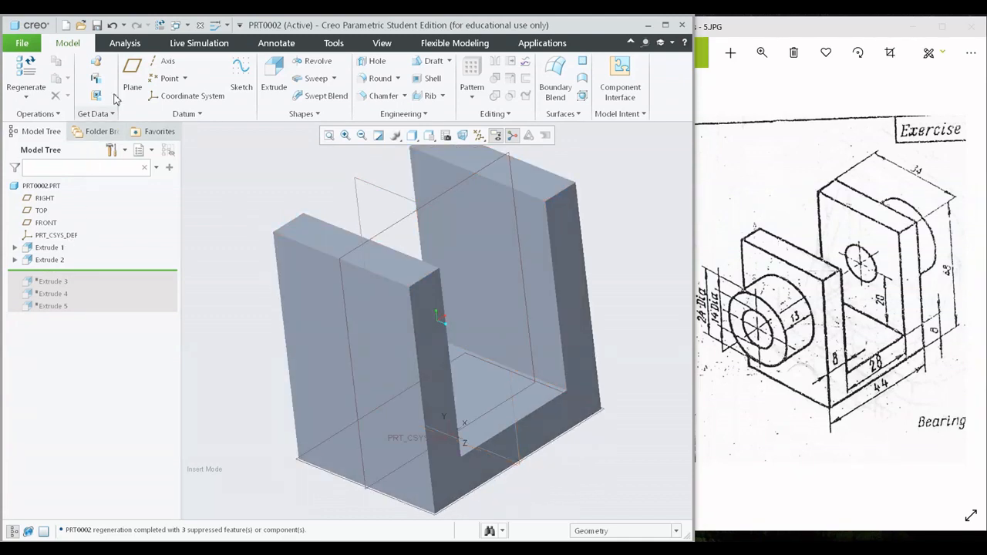
# - Return to PRT0003, restore its full history through Extrude 5 and inspect the finished bracket from several sides
pyautogui.click(178, 24)
pyautogui.click(202, 51)
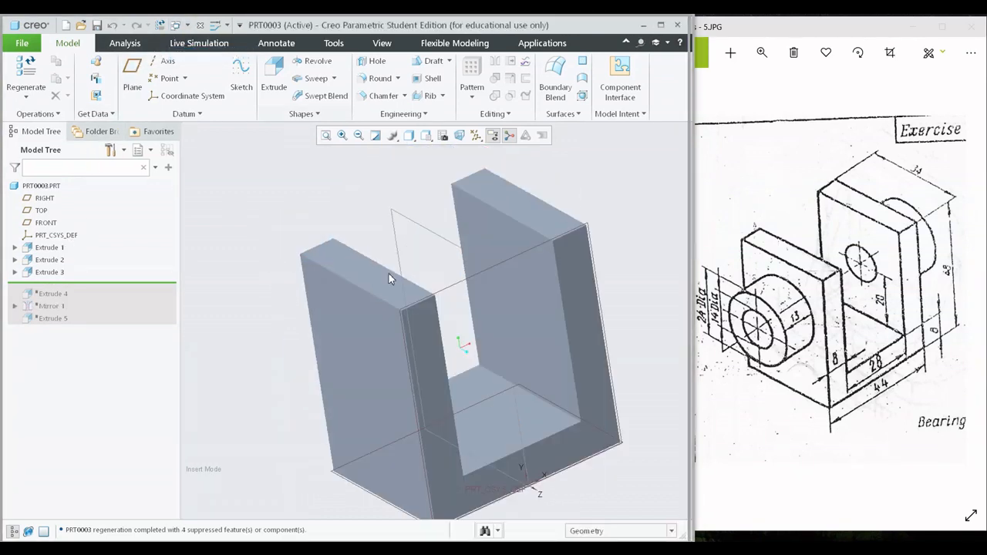
pyautogui.moveTo(389, 275)
pyautogui.mouseDown(button='middle')
pyautogui.moveTo(411, 304)
pyautogui.moveTo(398, 249)
pyautogui.moveTo(442, 300)
pyautogui.moveTo(409, 313)
pyautogui.moveTo(461, 242)
pyautogui.moveTo(547, 325)
pyautogui.mouseUp(button='middle')
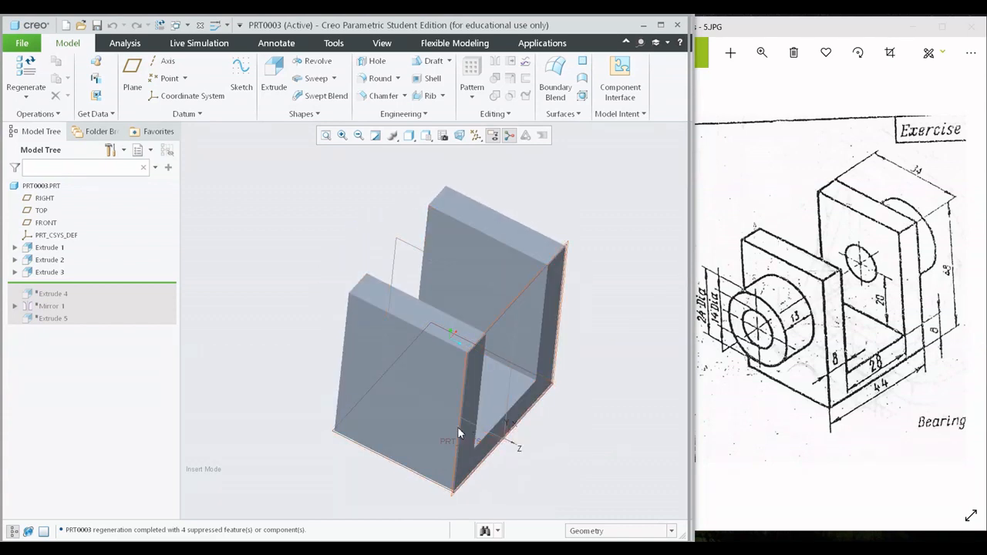
pyautogui.moveTo(457, 432)
pyautogui.mouseDown(button='middle')
pyautogui.moveTo(461, 387)
pyautogui.moveTo(435, 389)
pyautogui.moveTo(409, 412)
pyautogui.moveTo(468, 392)
pyautogui.moveTo(429, 430)
pyautogui.moveTo(423, 342)
pyautogui.mouseUp(button='middle')
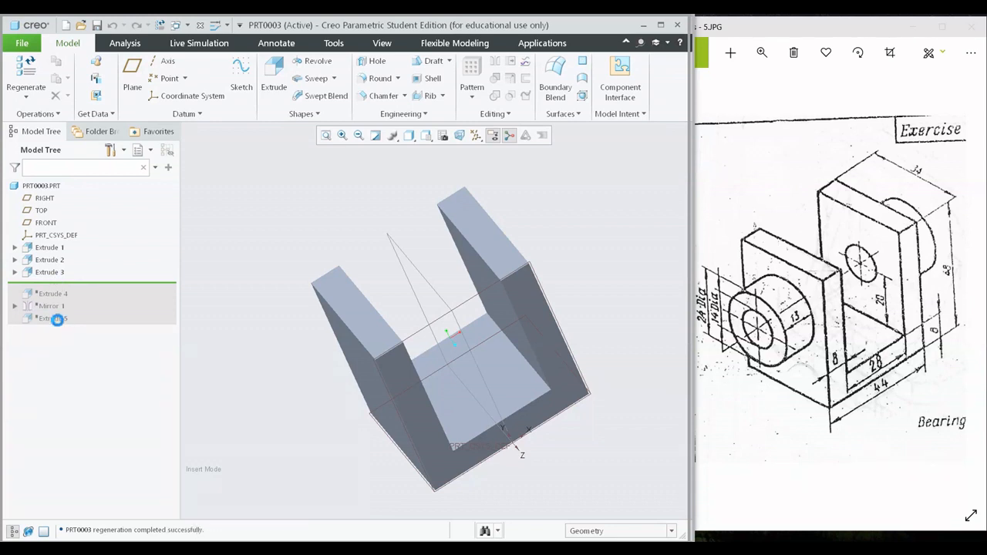
pyautogui.moveTo(452, 379); pyautogui.dragTo(506, 361, button='middle')
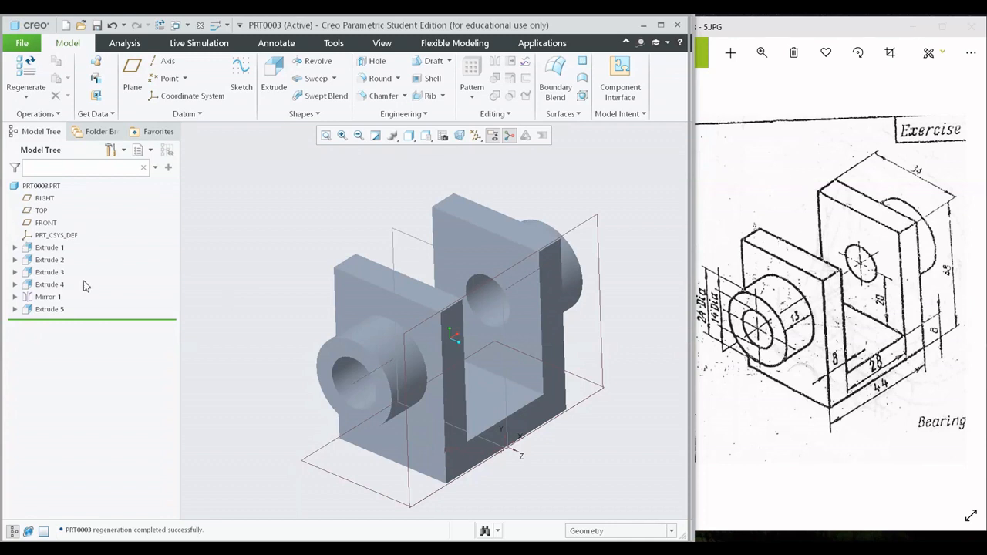
pyautogui.moveTo(464, 258); pyautogui.dragTo(388, 304, button='middle')
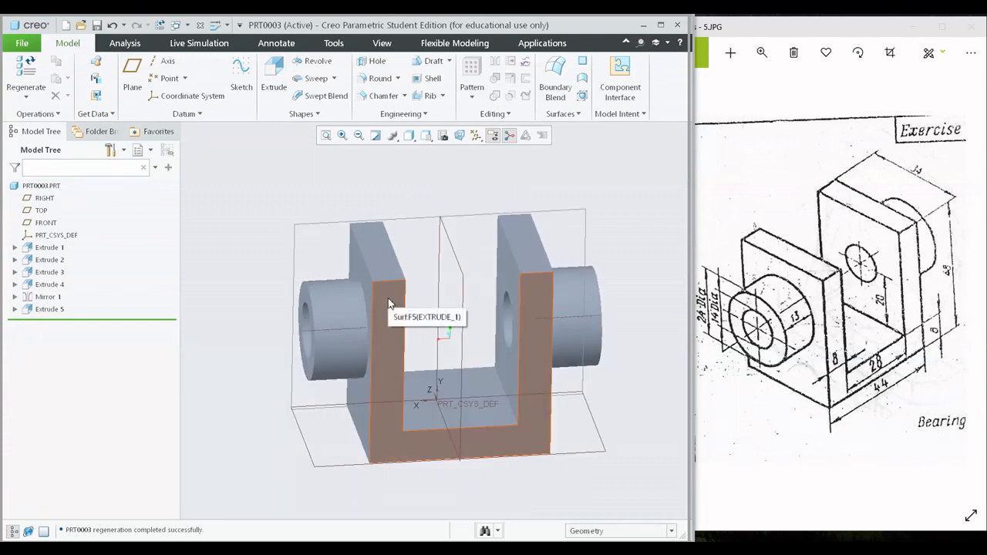
pyautogui.moveTo(583, 356); pyautogui.dragTo(452, 440, button='middle')
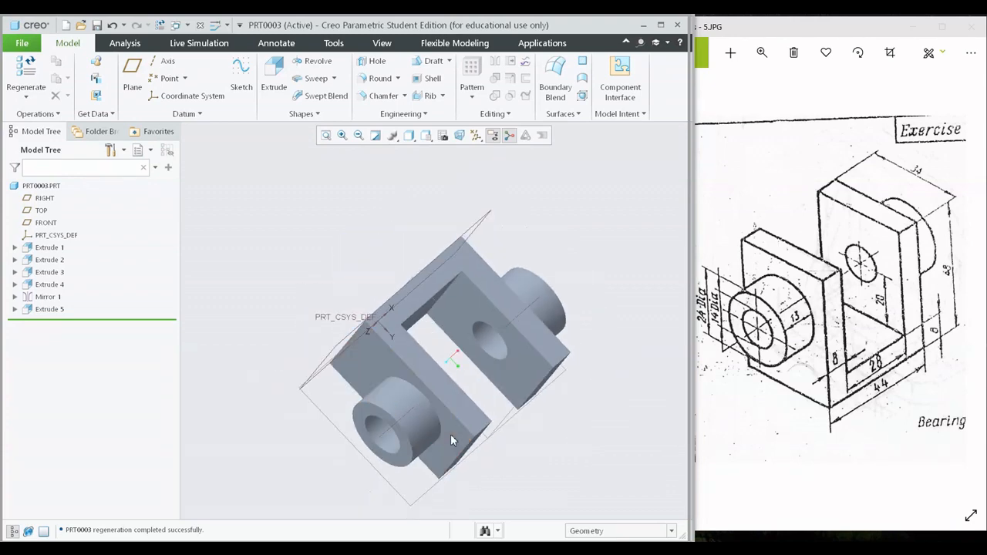